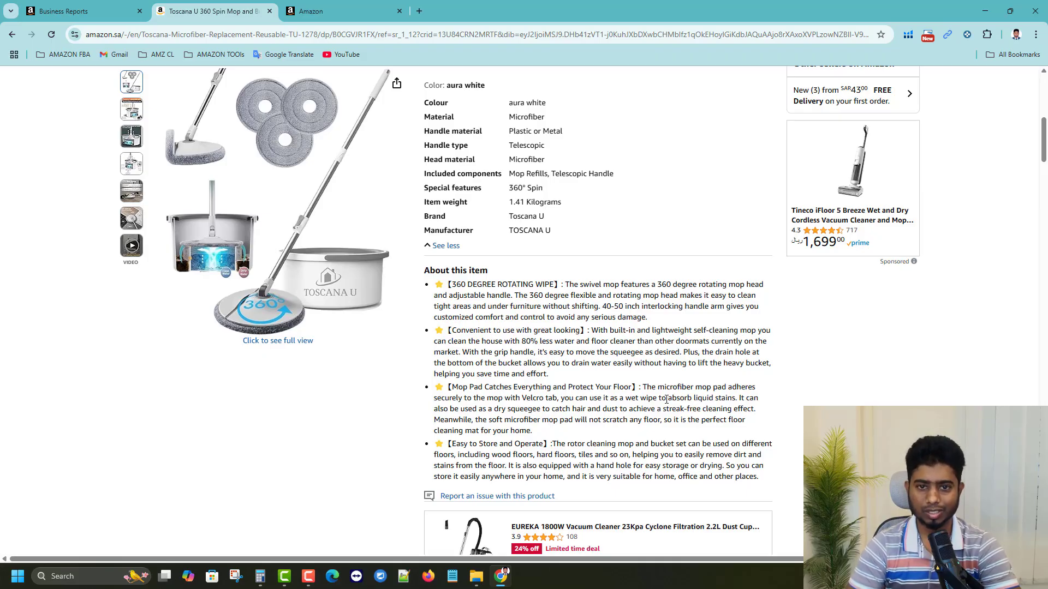
Review the Toscana U mop listing's product images, title and "About this item" bullet points.
scroll(667, 400, "up", 8)
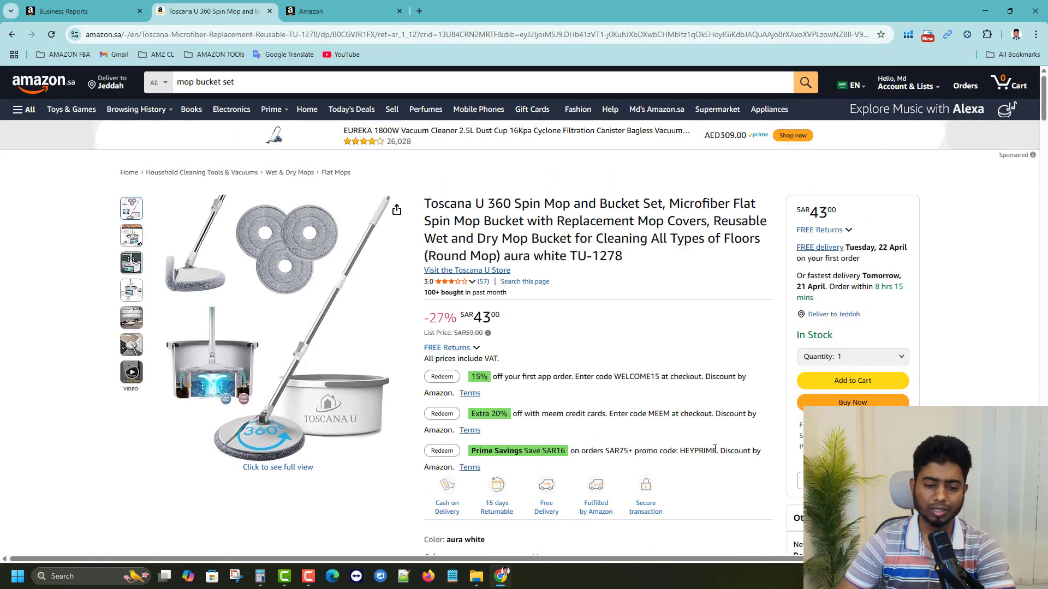
scroll(710, 443, "down", 2)
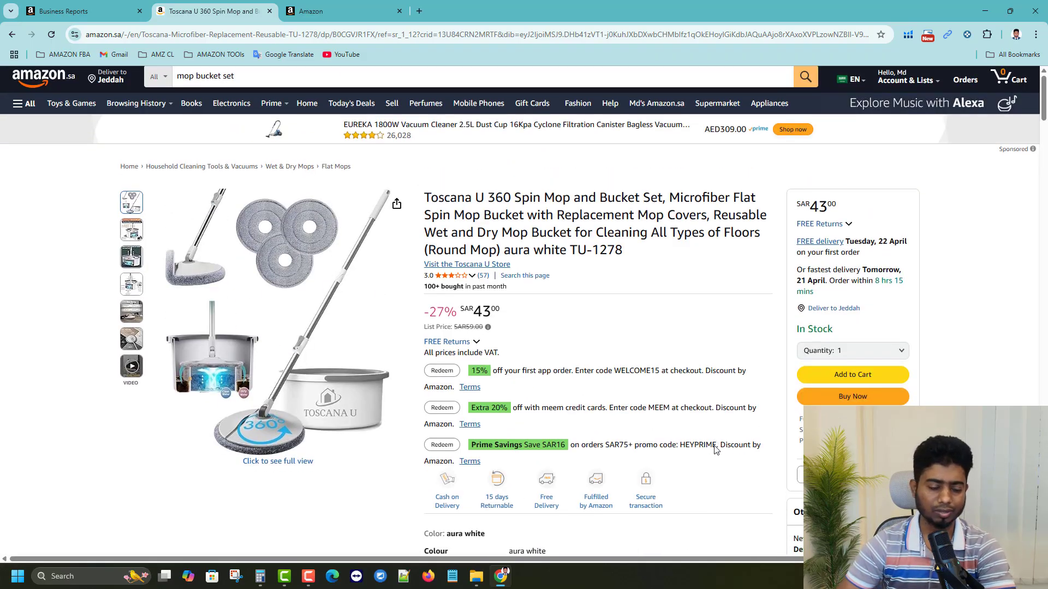
scroll(573, 382, "up", 2)
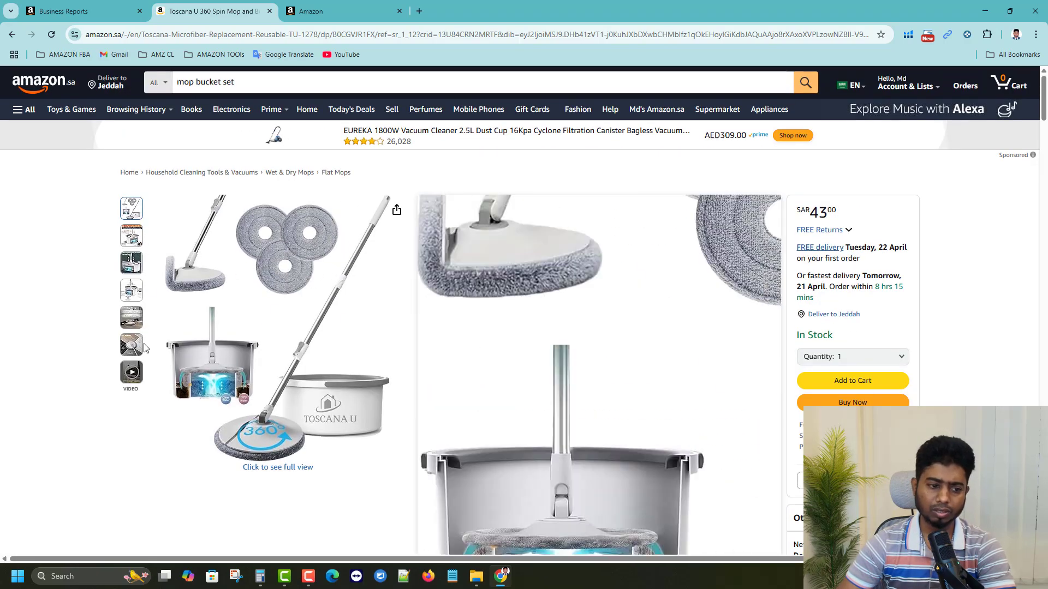
mouse_move(131, 235)
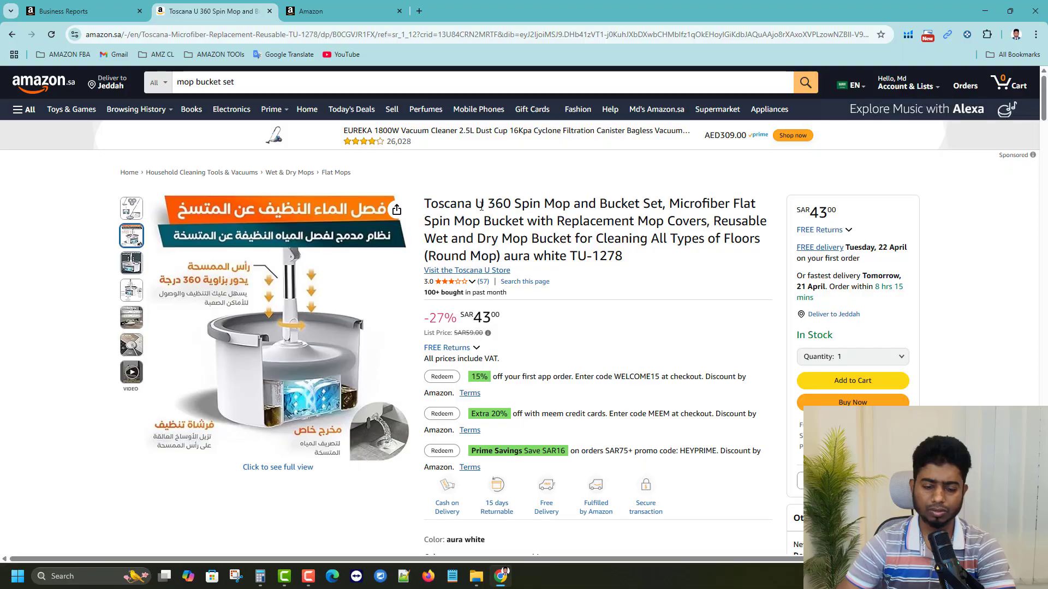
left_click_drag(425, 199, 762, 276)
scroll(498, 399, "down", 9)
scroll(498, 399, "down", 2)
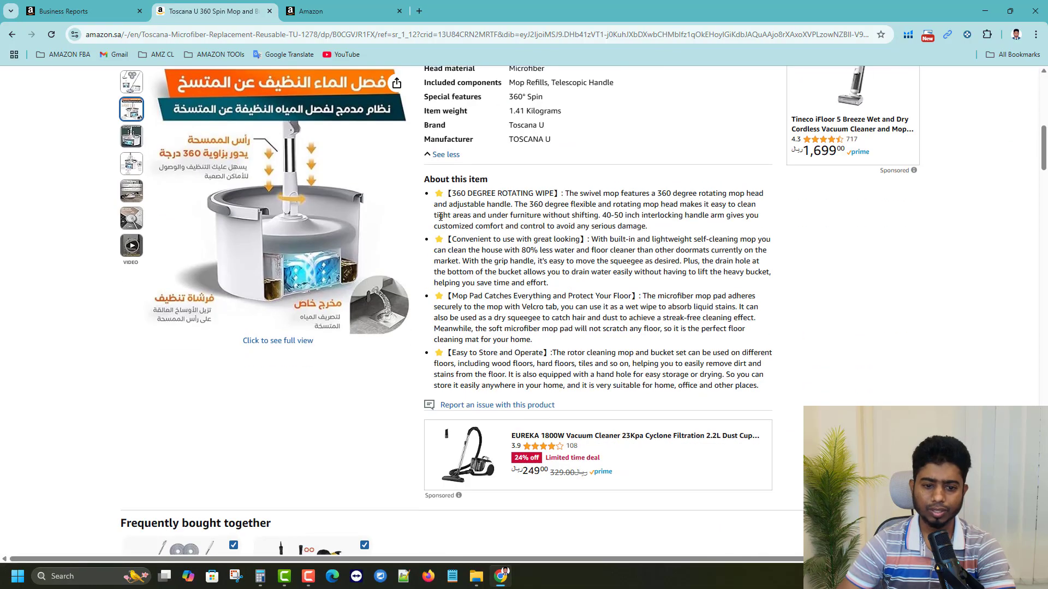
left_click_drag(435, 193, 640, 385)
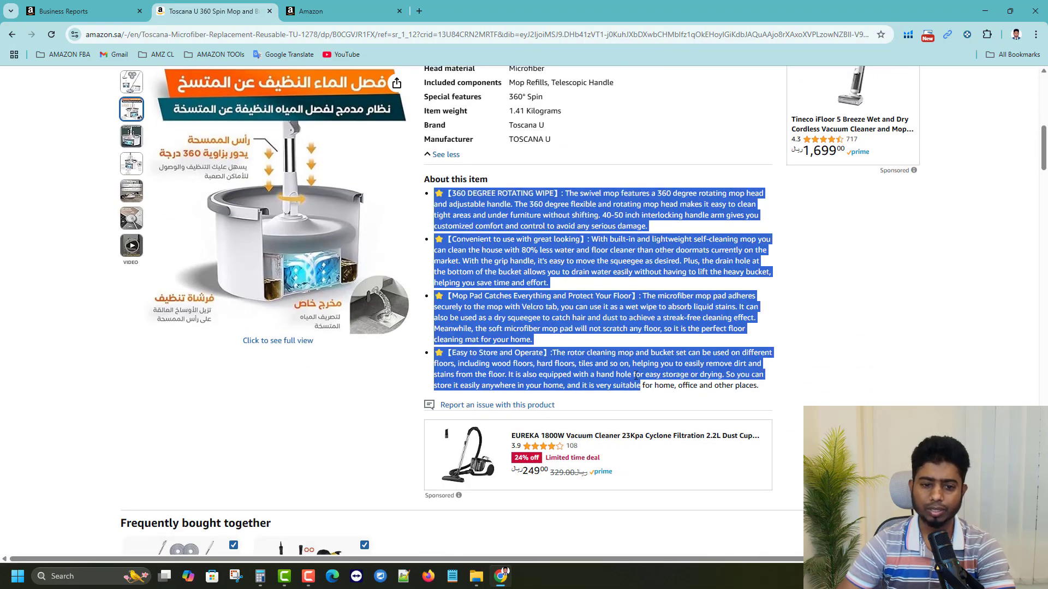
left_click_drag(435, 194, 738, 386)
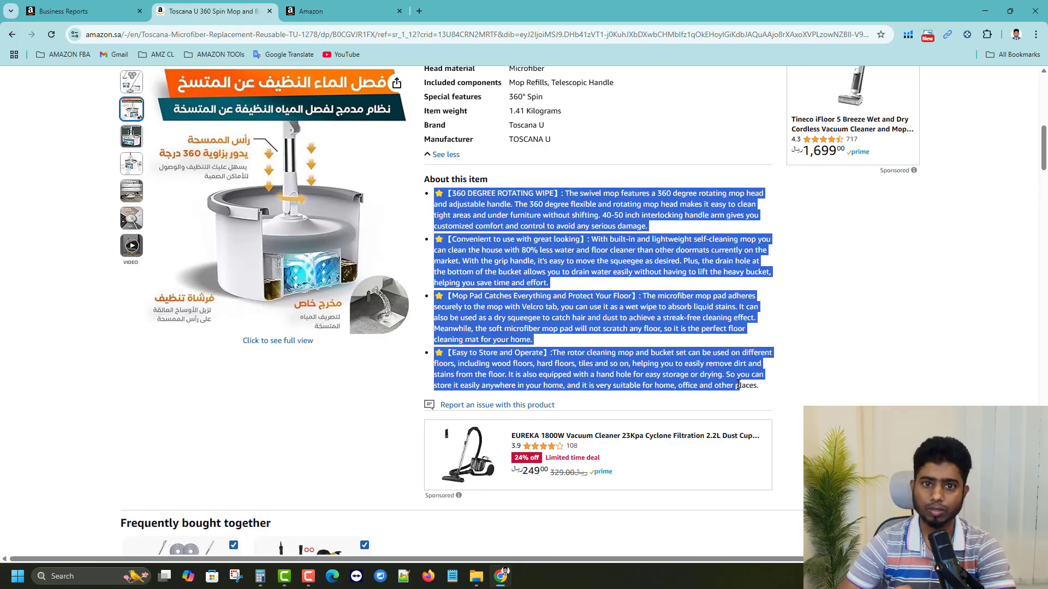
left_click(447, 275)
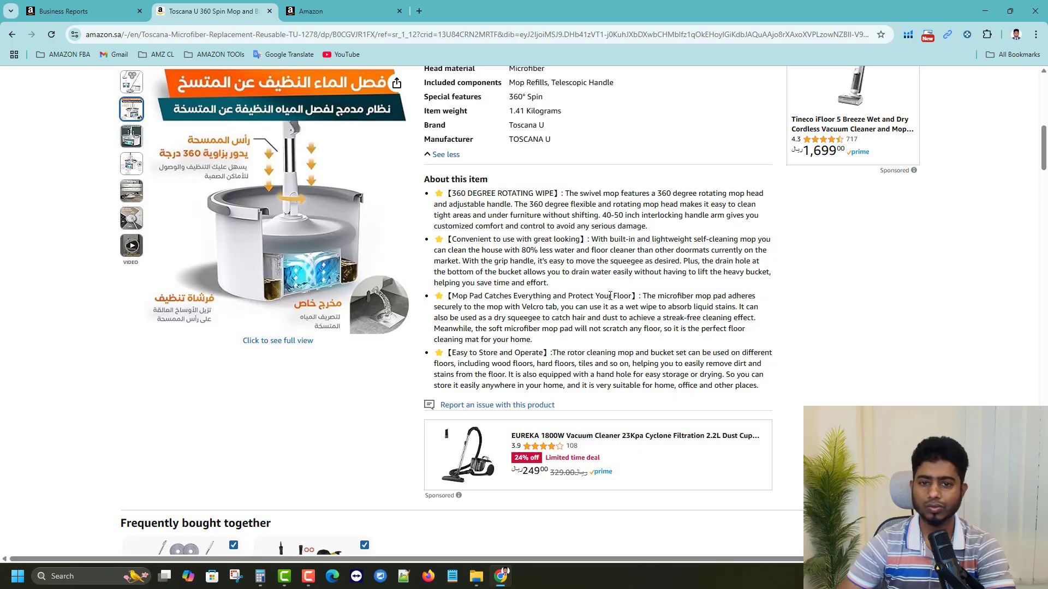
Review the mop listing's product description, past-month purchase figure and main keyword phrase in the title.
scroll(323, 323, "down", 5)
scroll(324, 323, "down", 15)
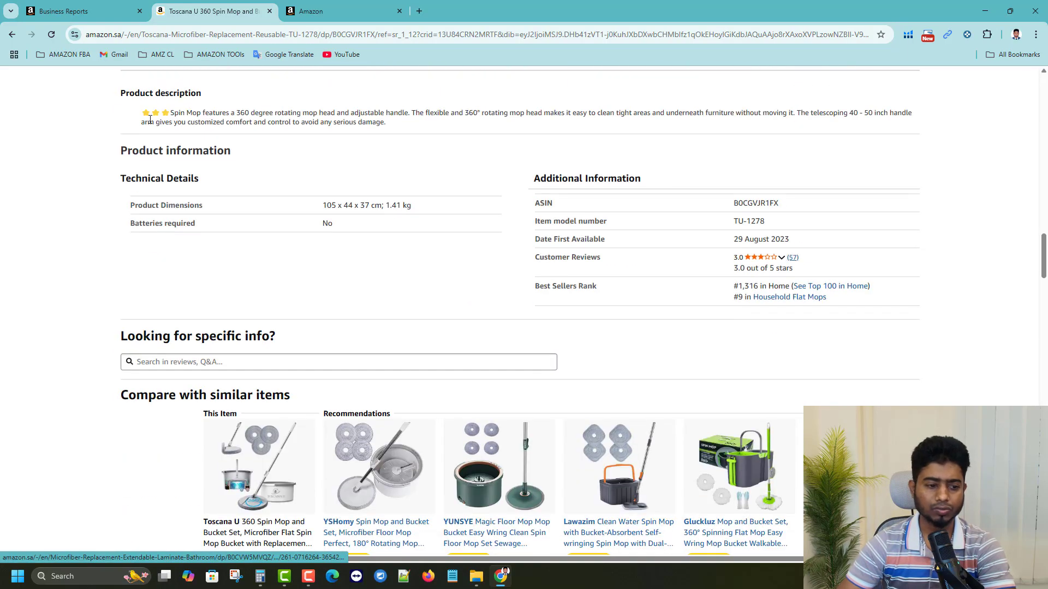
left_click_drag(134, 115, 403, 125)
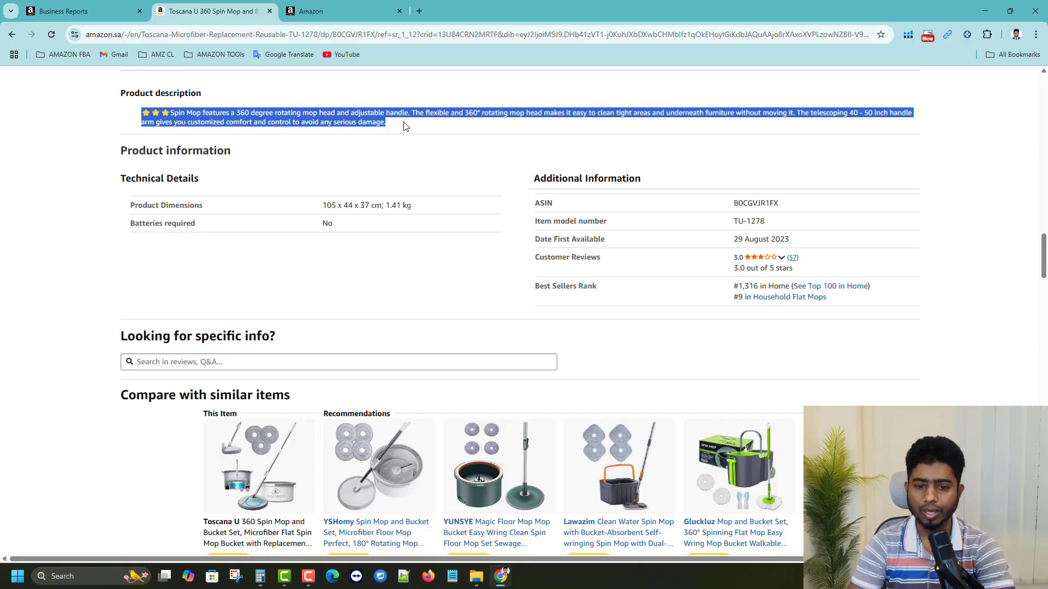
scroll(570, 306, "up", 20)
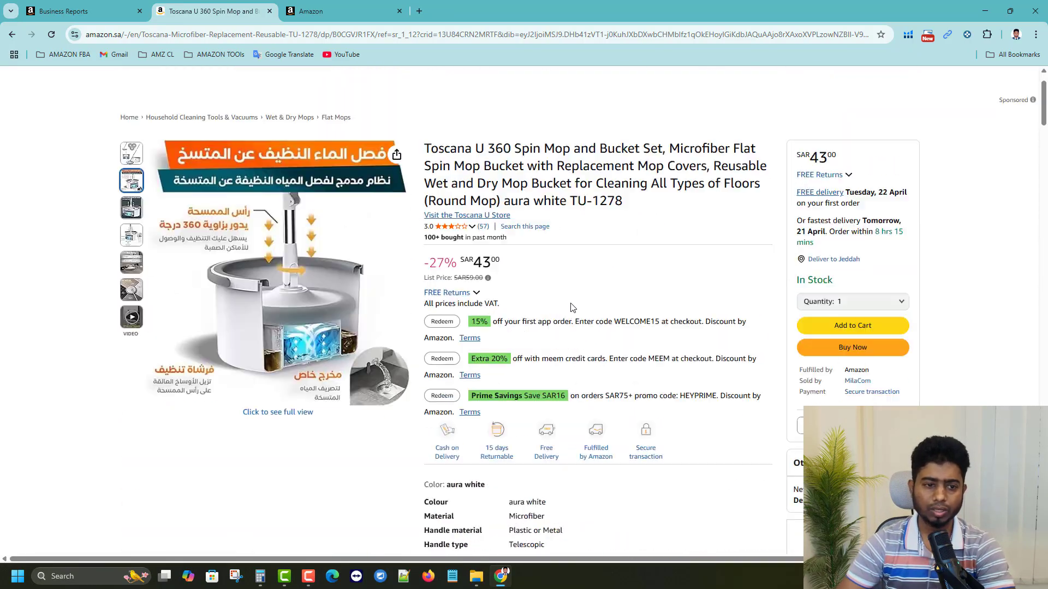
scroll(570, 307, "up", 1)
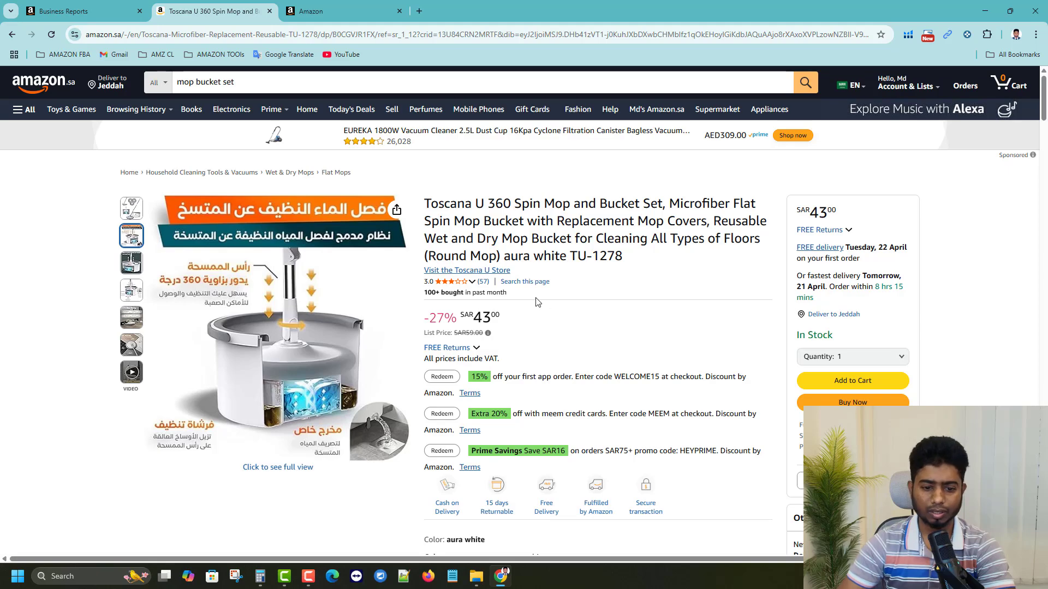
left_click_drag(424, 293, 508, 294)
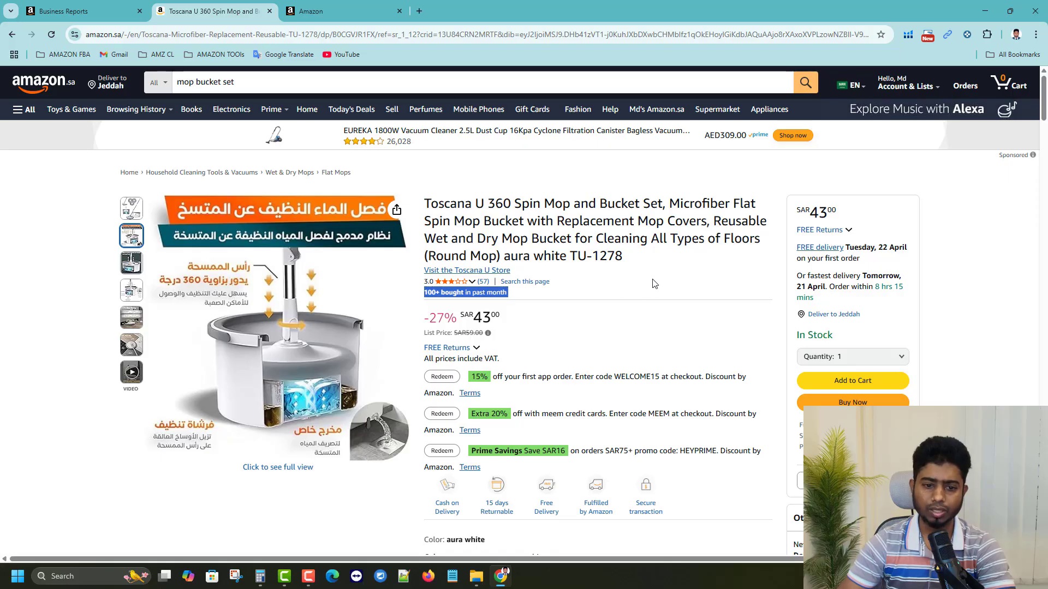
left_click_drag(522, 204, 661, 214)
left_click(663, 214)
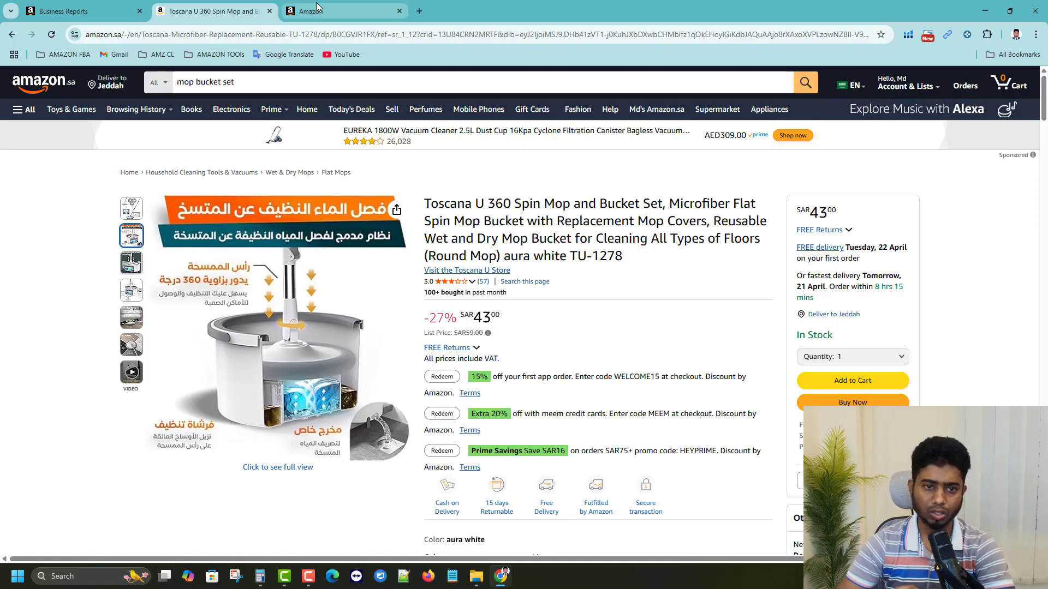
Switch to Amazon Seller Central and open the Add Products page of the catalog.
mouse_move(317, 7)
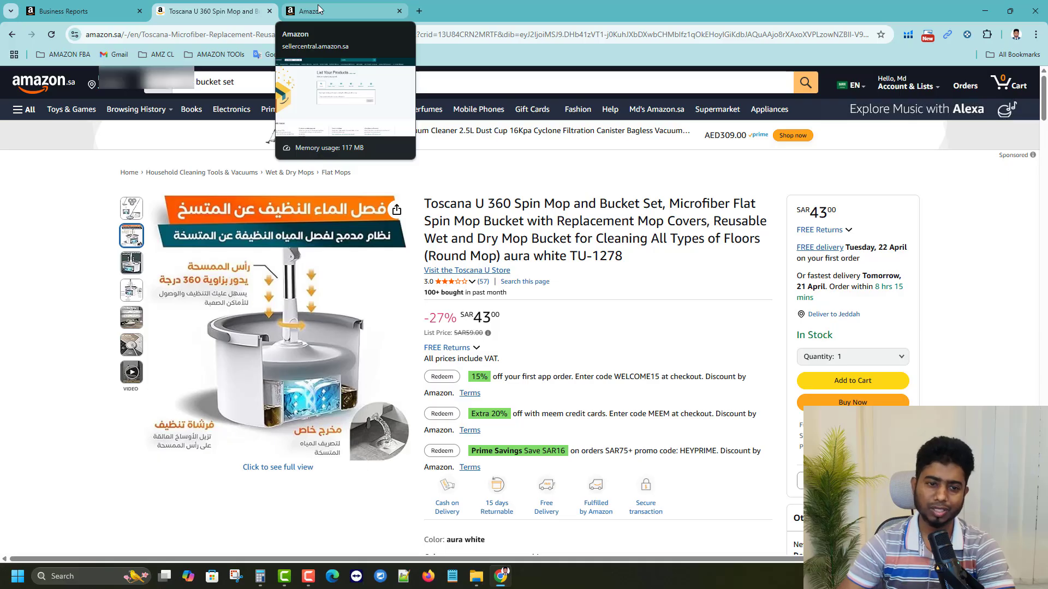
left_click(318, 9)
left_click(9, 82)
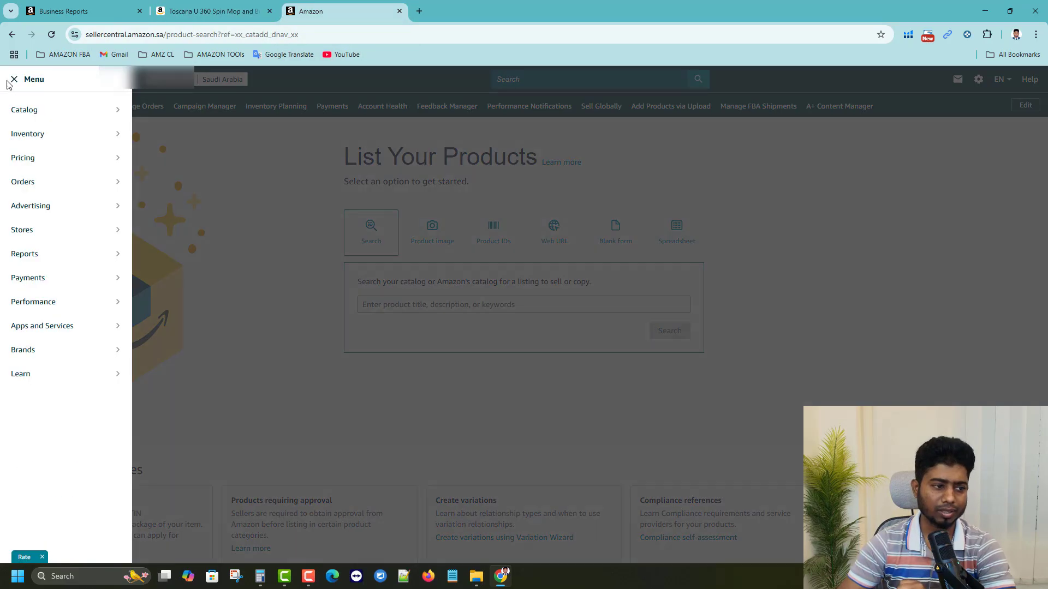
mouse_move(14, 110)
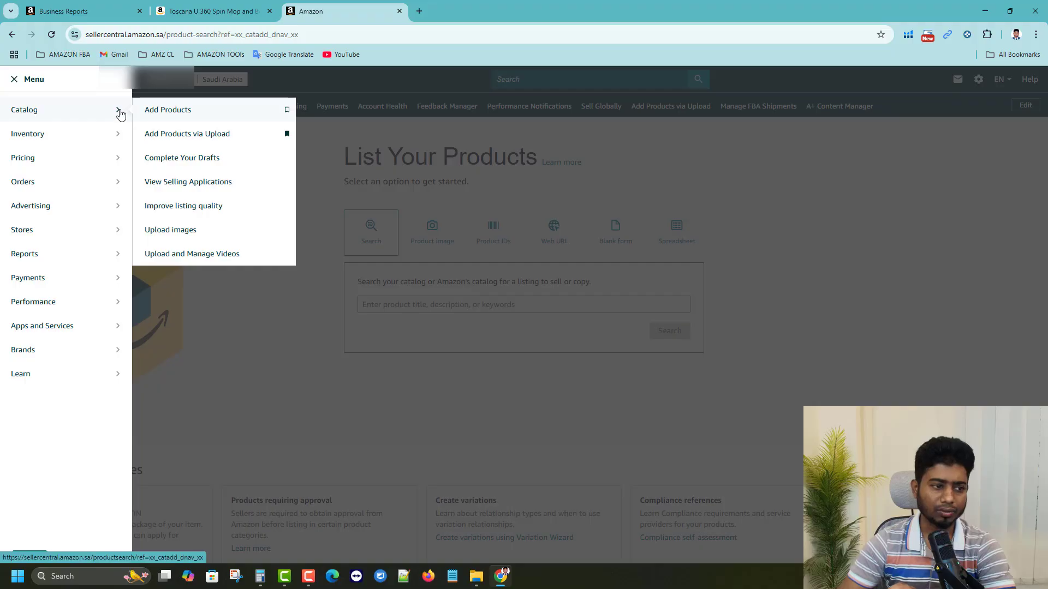
left_click(164, 111)
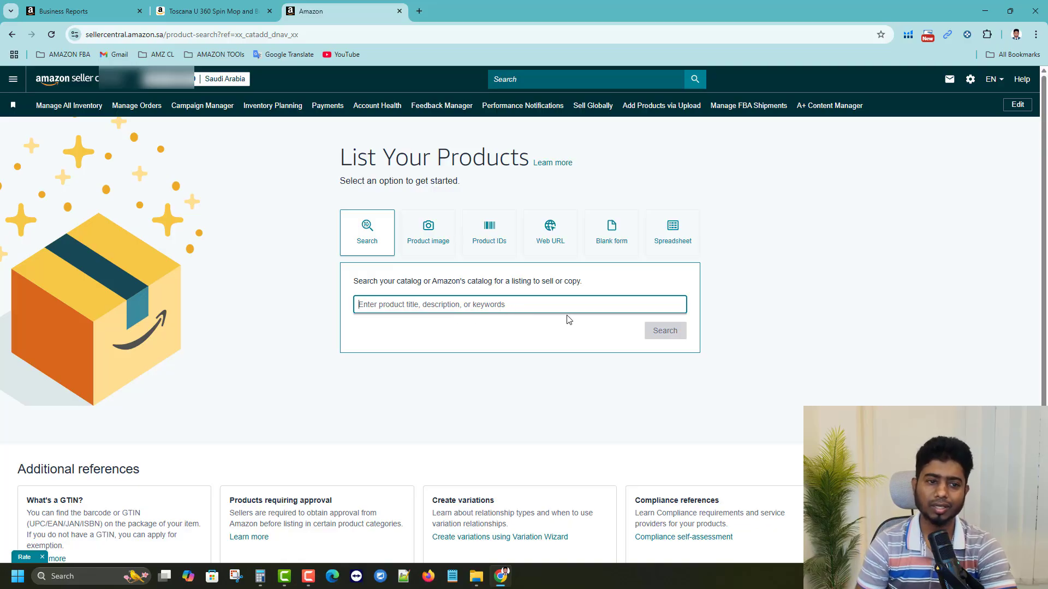
Copy "Spin Mop and Bucket Set" from the Toscana U listing's title and search the Seller Central catalog for it.
left_click(206, 8)
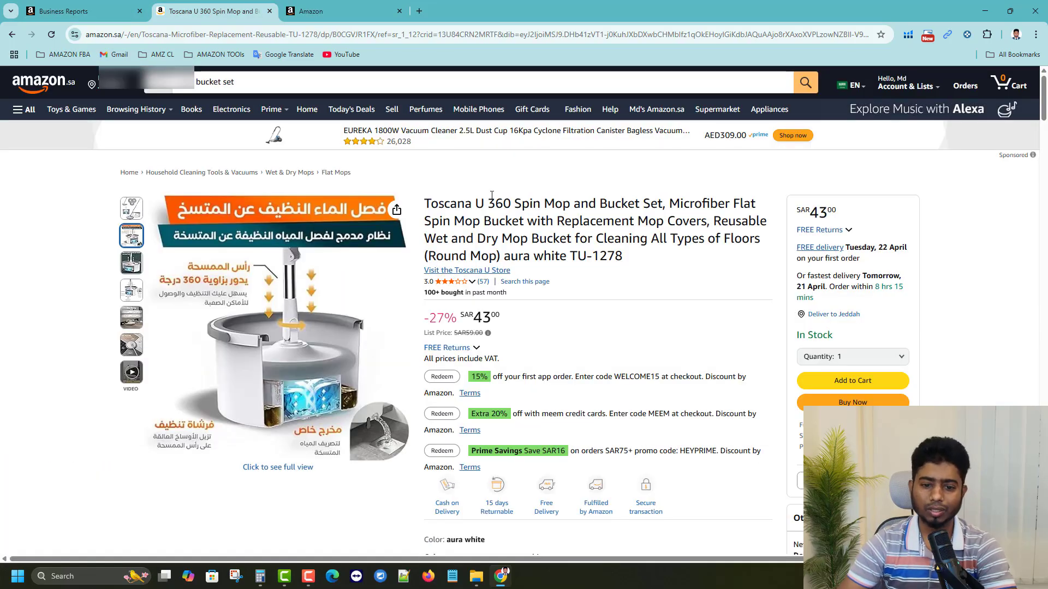
left_click_drag(514, 204, 663, 207)
key("ctrl+c")
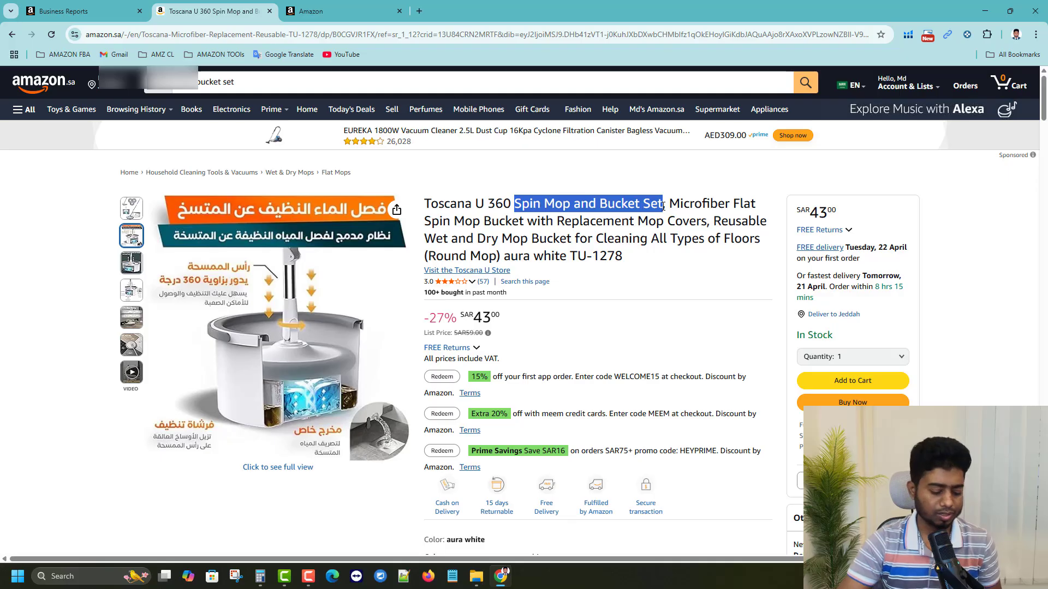
key("ctrl+Tab")
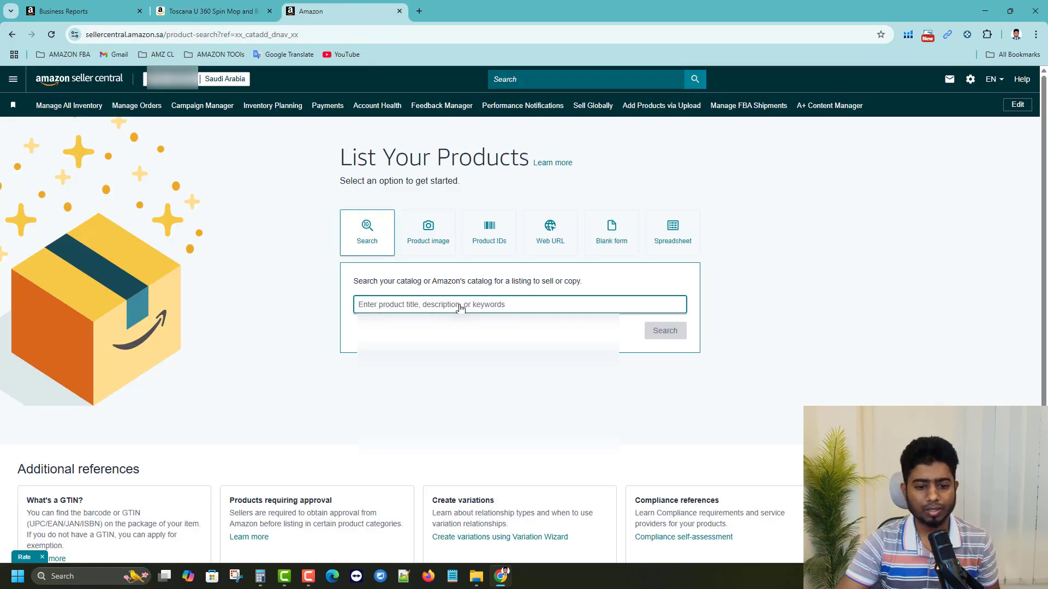
key("ctrl+v")
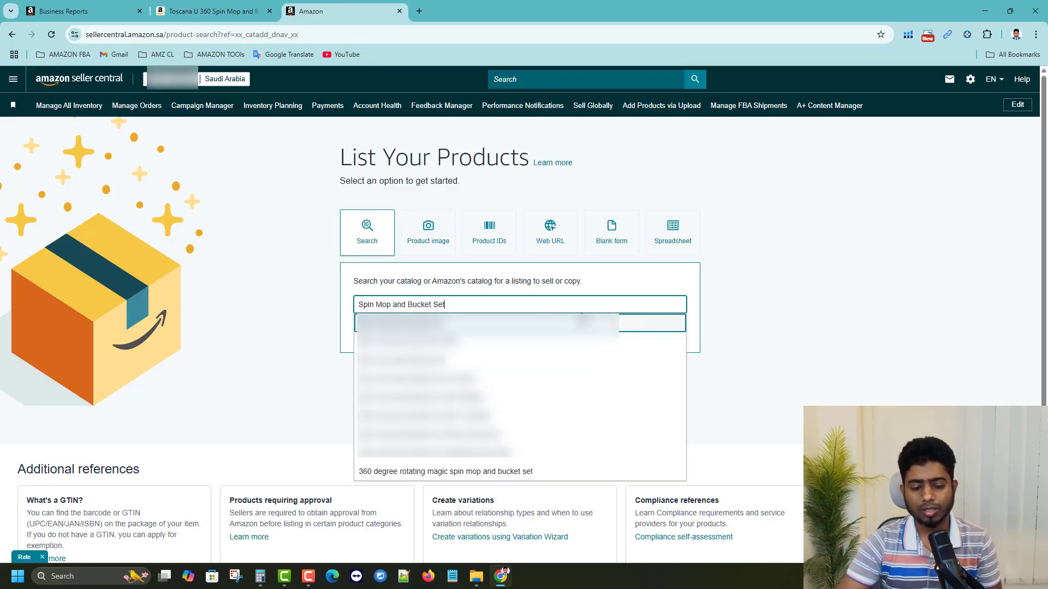
left_click(489, 323)
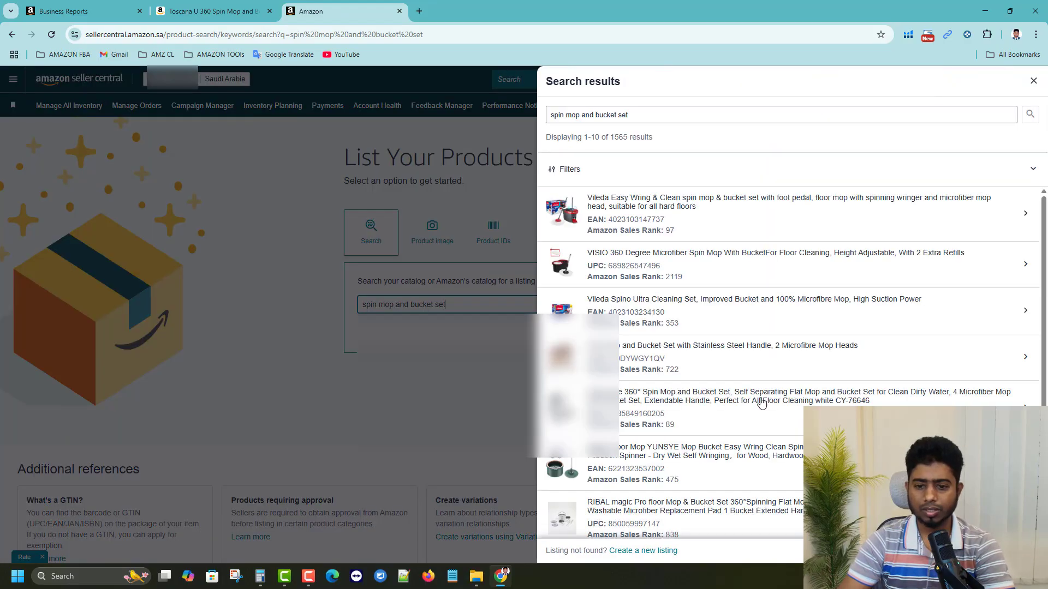
Start creating a new listing from the spin mop and bucket set search results.
scroll(622, 364, "down", 2)
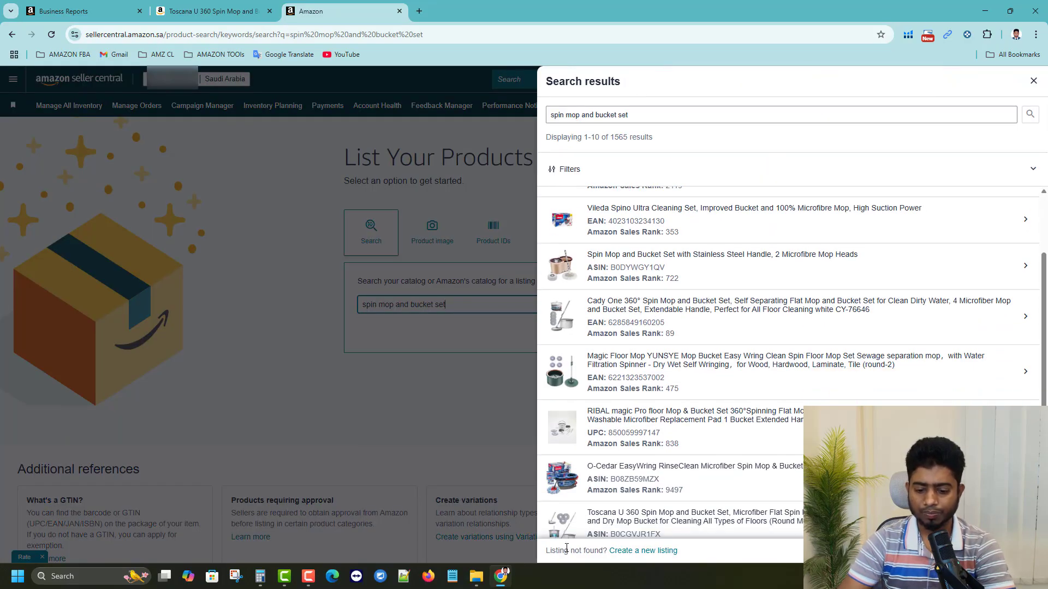
left_click(653, 552)
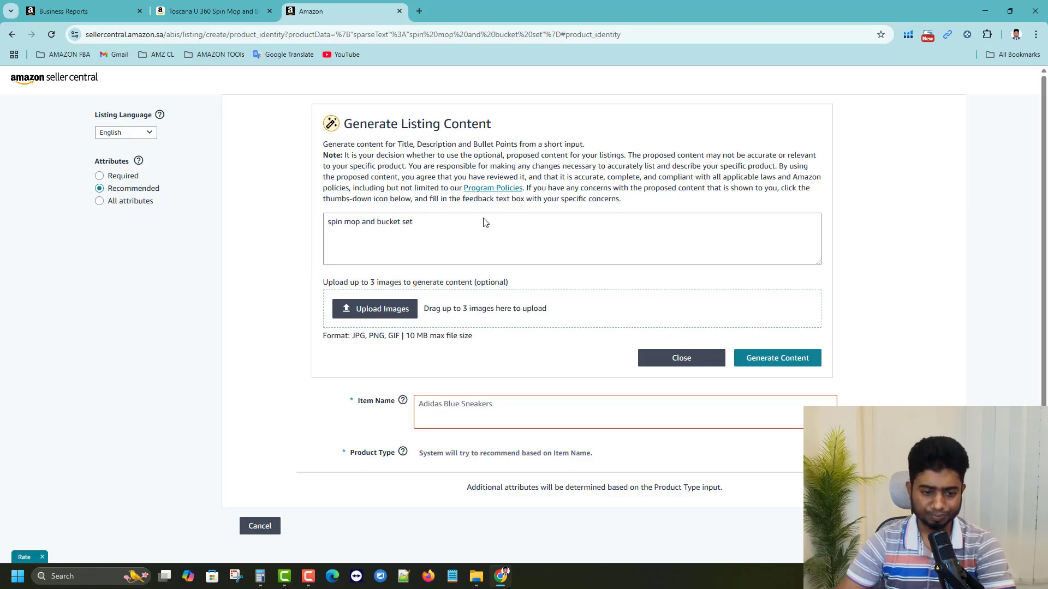
scroll(437, 382, "down", 3)
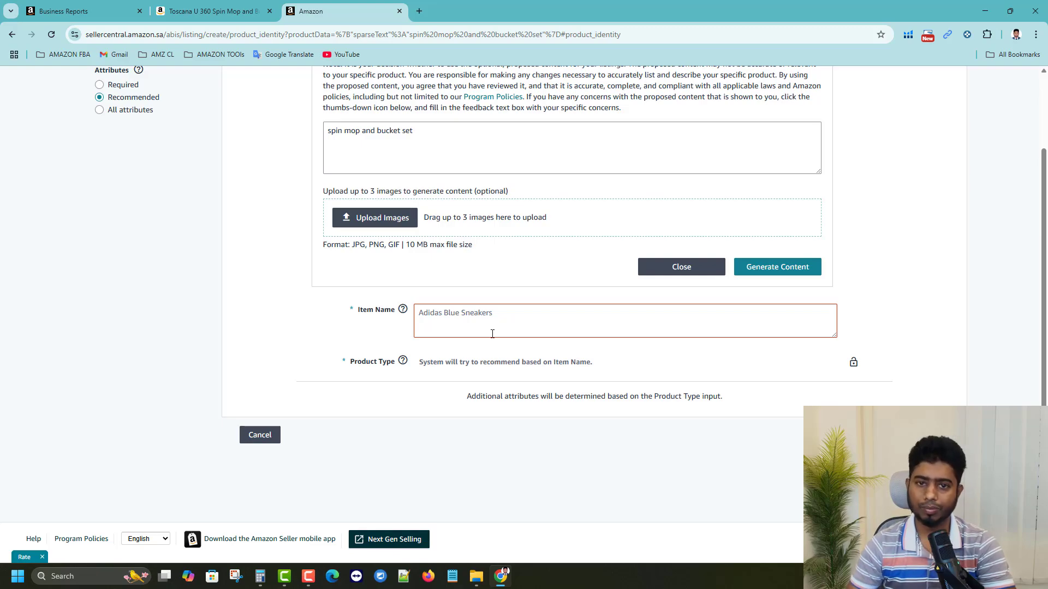
Fill the Item Name with the Toscana U title's wording from "360 Spin Mop and Bucket Set" through "Mop Bucket for Cleaning".
left_click(488, 313)
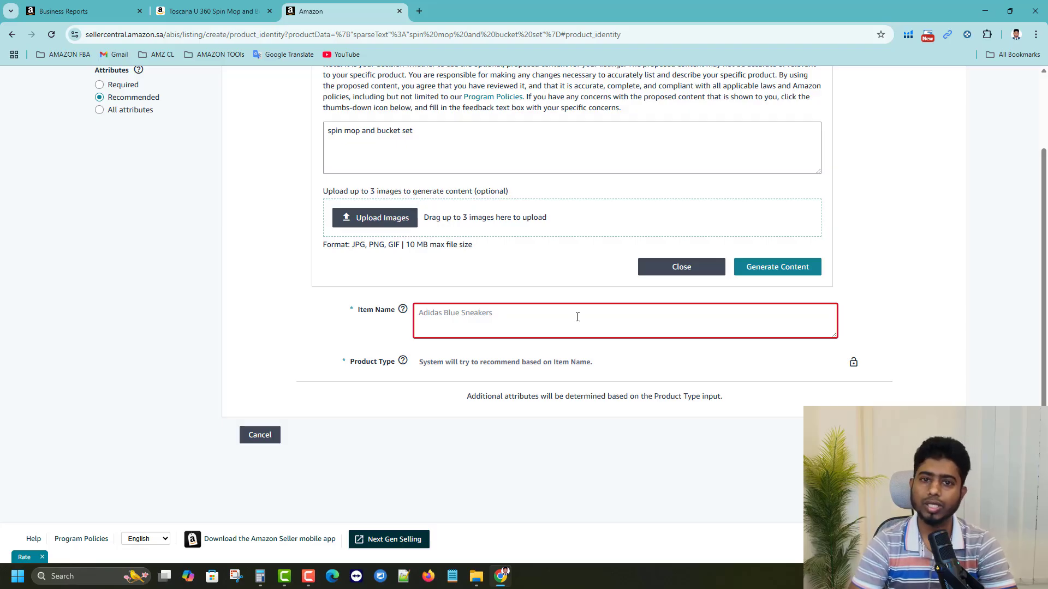
left_click(213, 11)
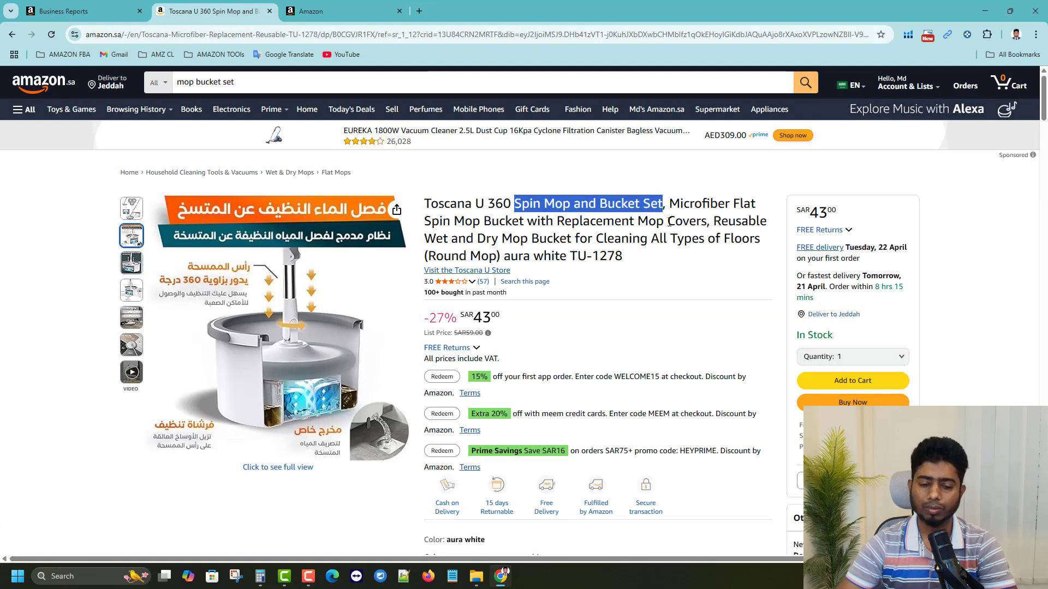
left_click(513, 204)
left_click_drag(489, 203, 649, 242)
key("ctrl+c")
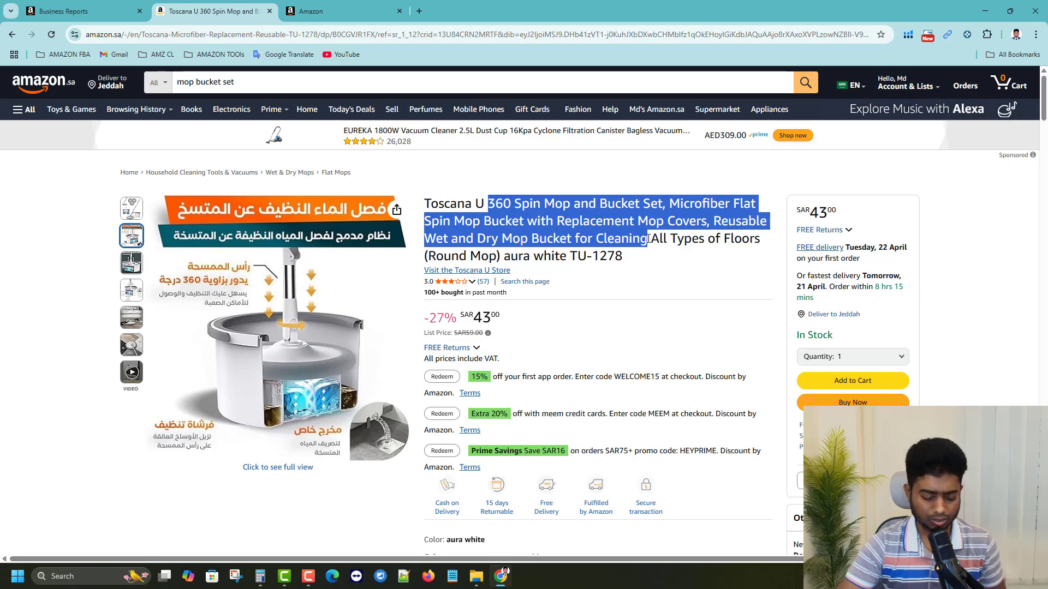
key("ctrl+Tab")
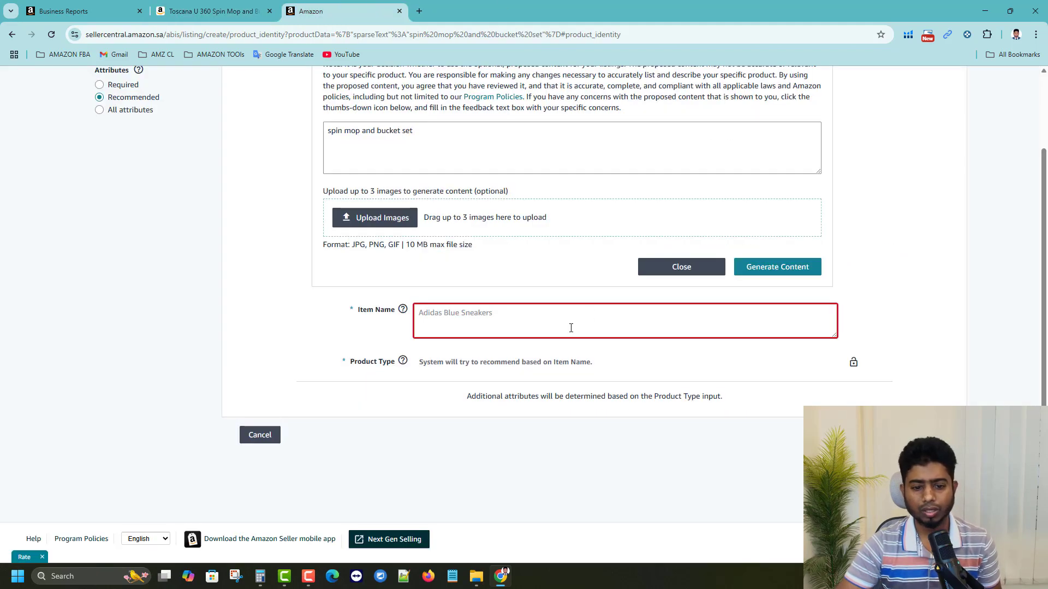
left_click(570, 328)
key("ctrl+v")
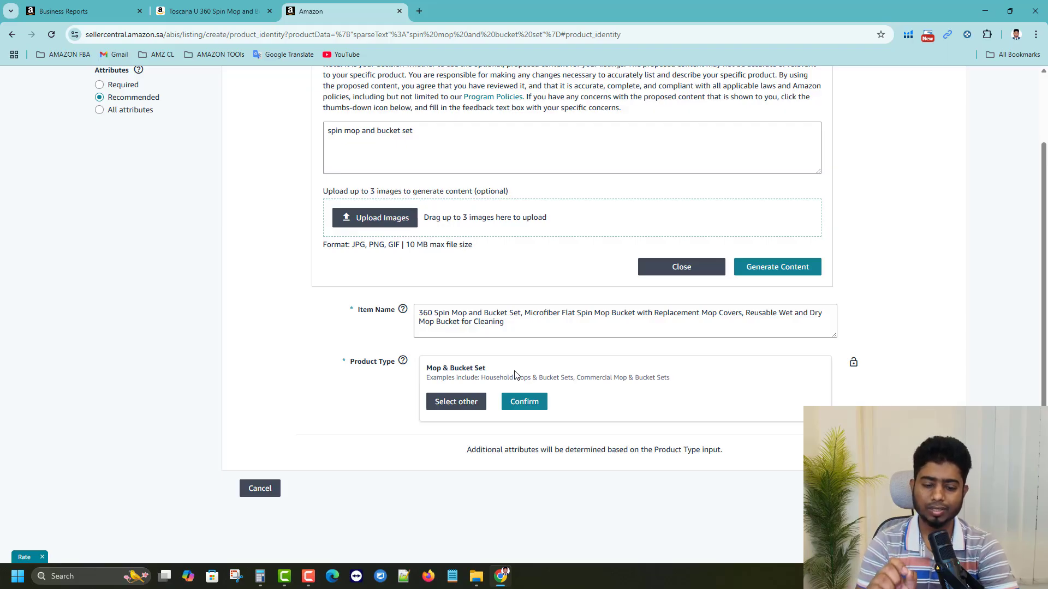
Compare the suggested product type with the Toscana U listing's category path and Best Sellers Rank category.
scroll(769, 411, "up", 8)
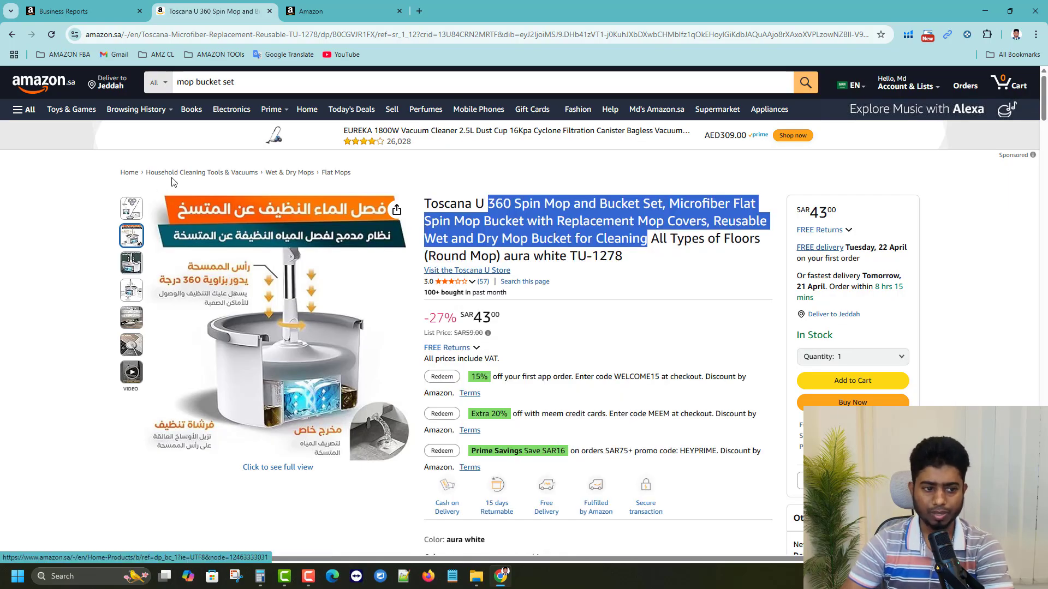
left_click(320, 9)
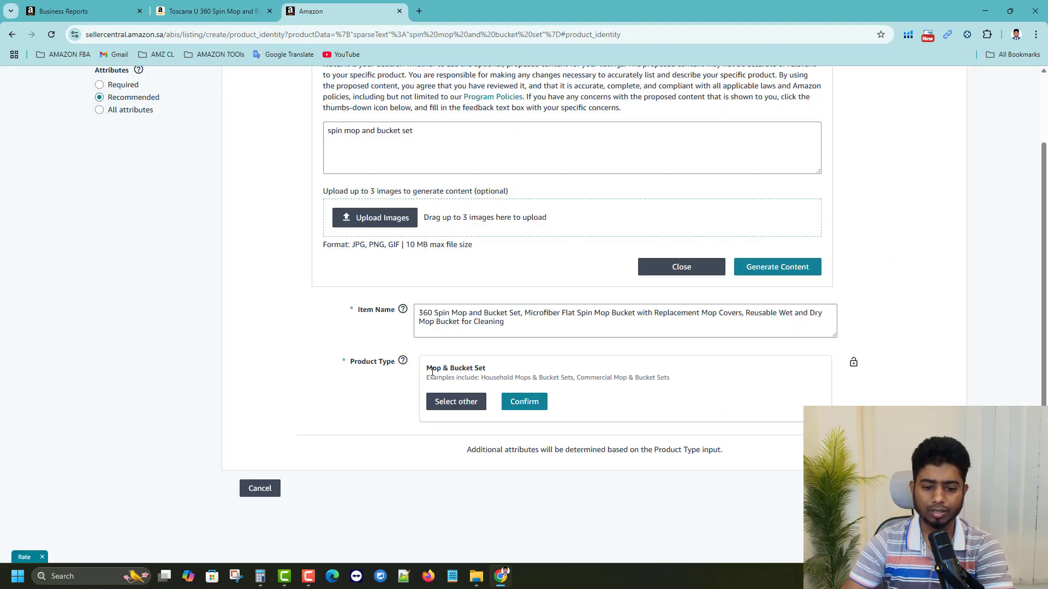
left_click(212, 10)
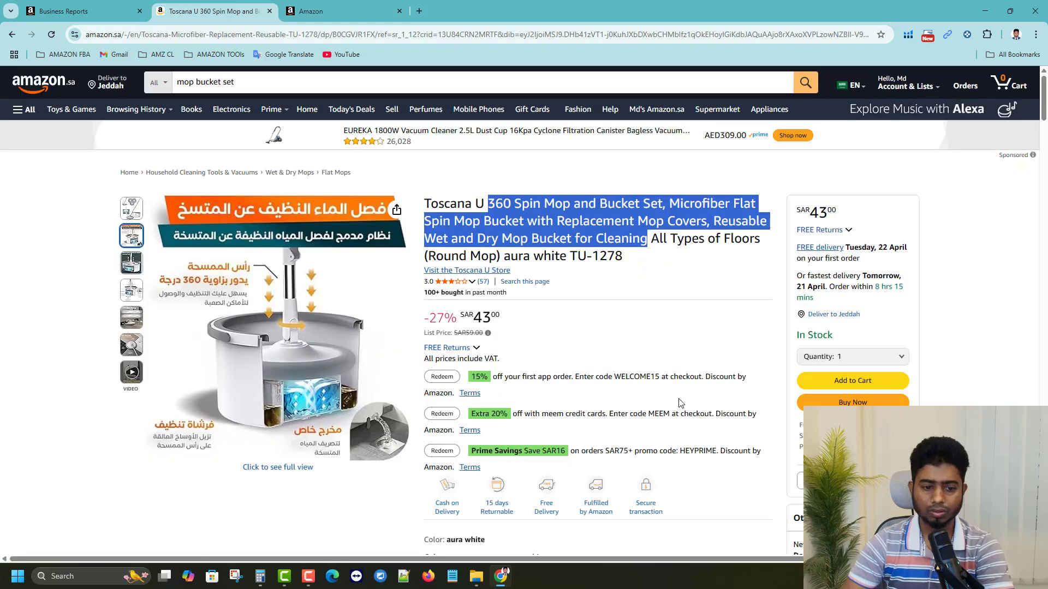
scroll(660, 404, "down", 4)
scroll(660, 403, "down", 20)
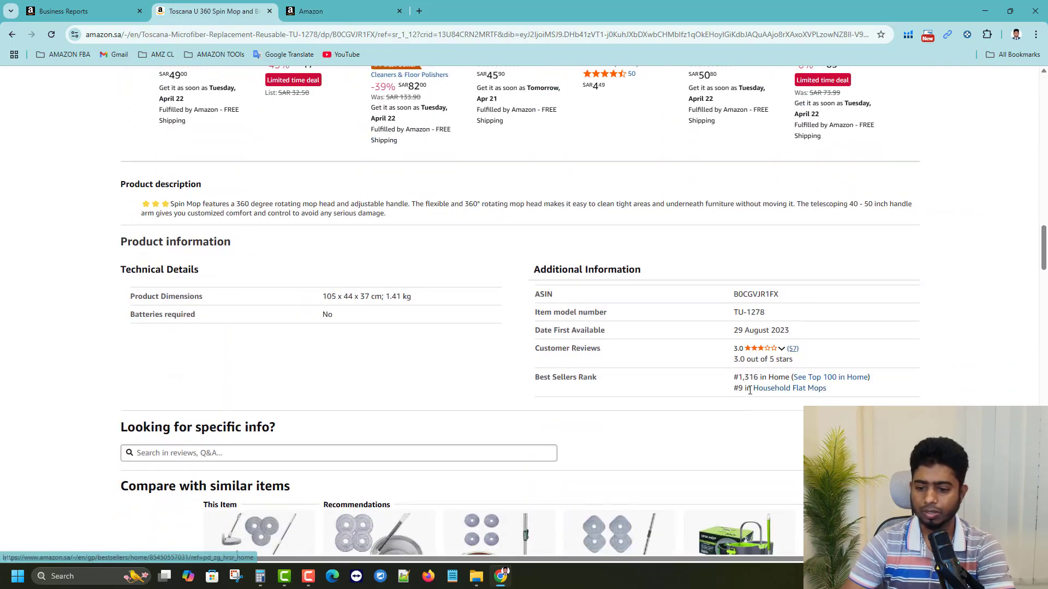
Open the Household Flat Mops best-seller list from the Toscana U listing's Best Sellers Rank and review its ranked products.
left_click_drag(533, 379, 728, 385)
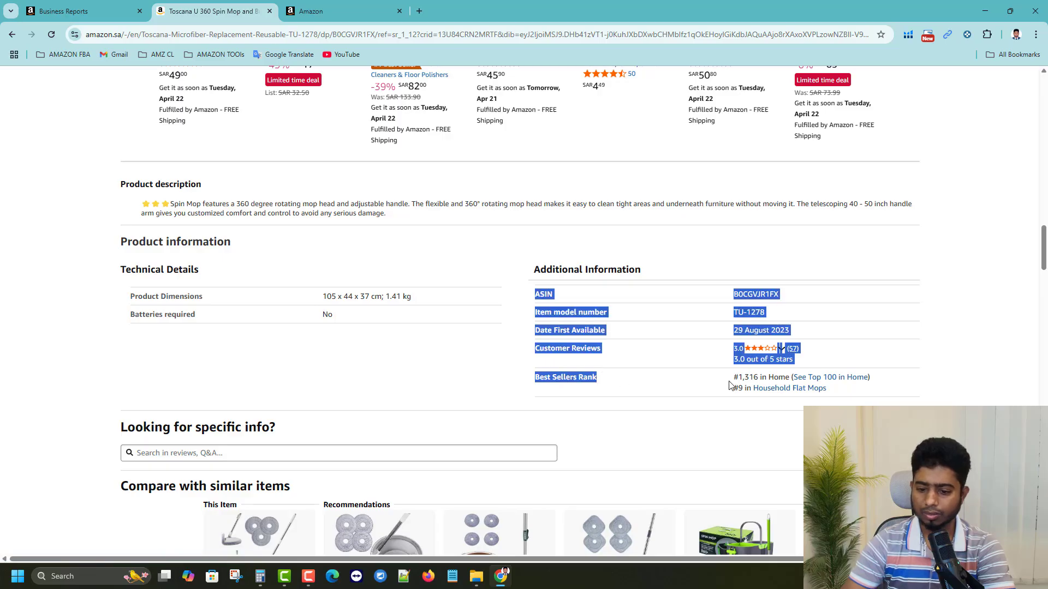
left_click(765, 381)
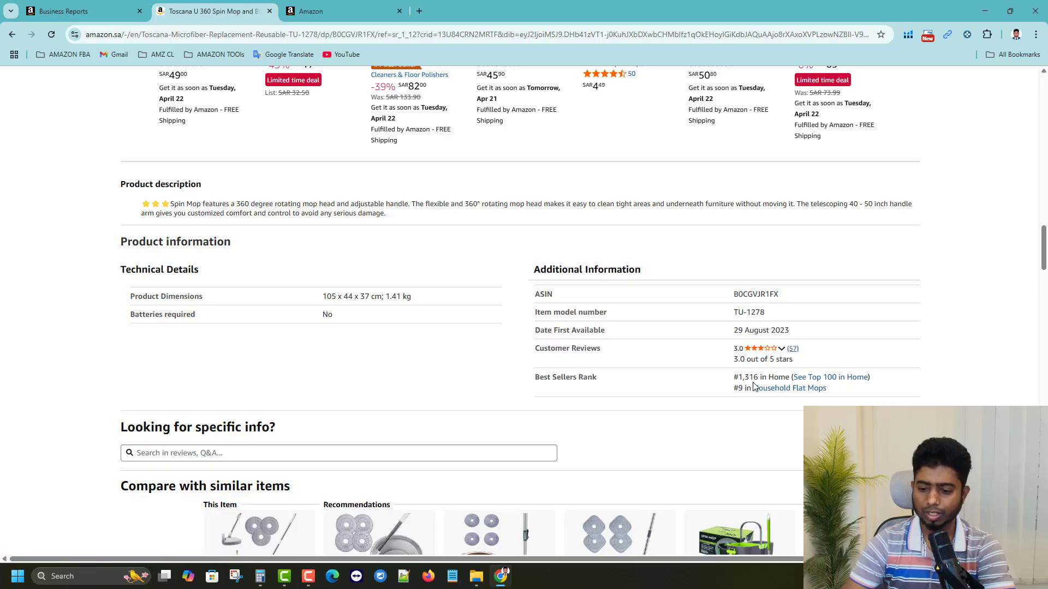
double_click(779, 381)
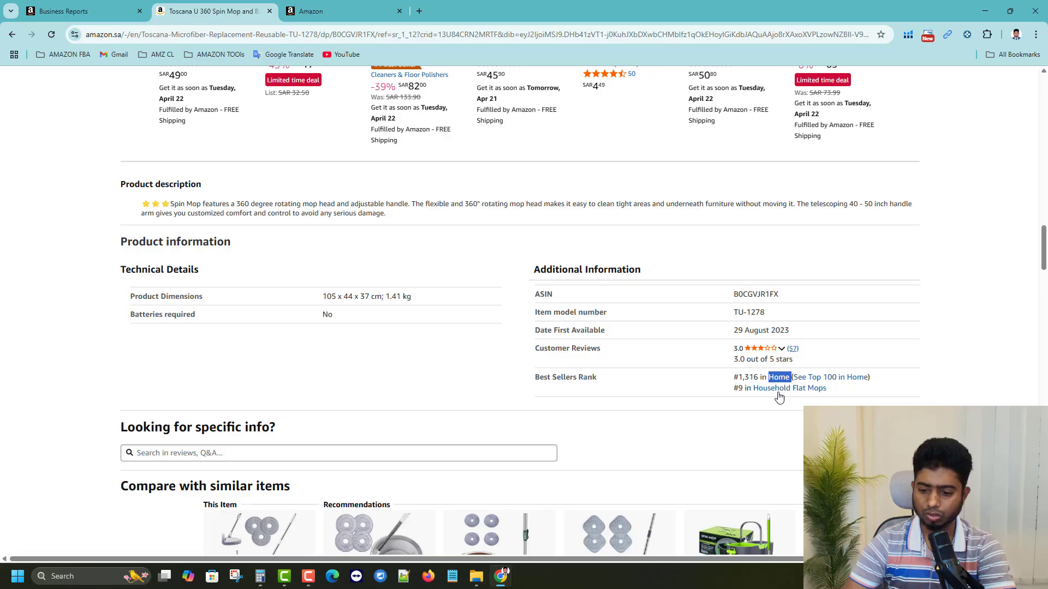
left_click(809, 391)
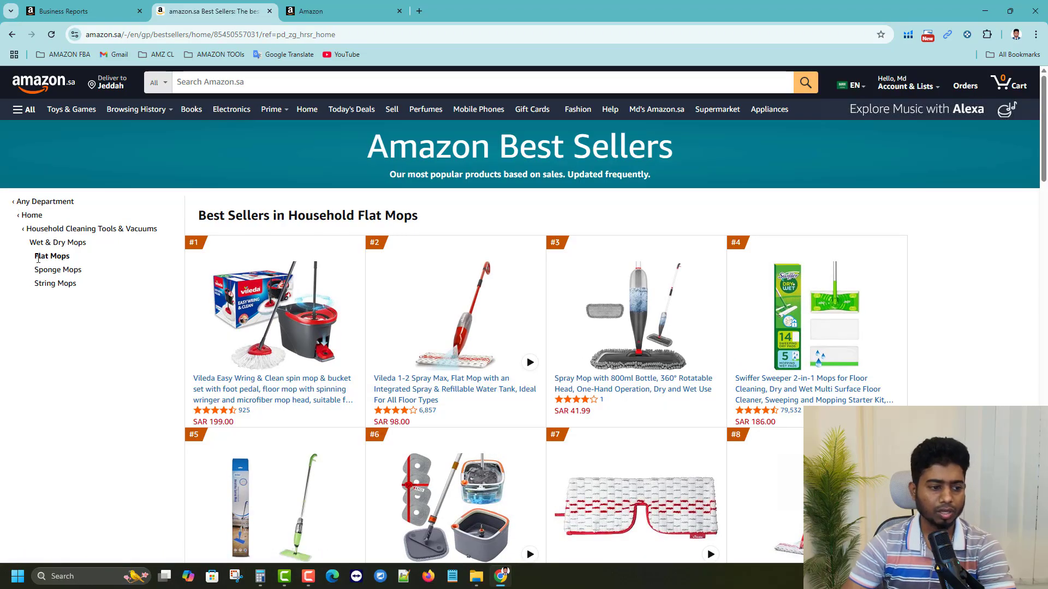
scroll(715, 435, "down", 10)
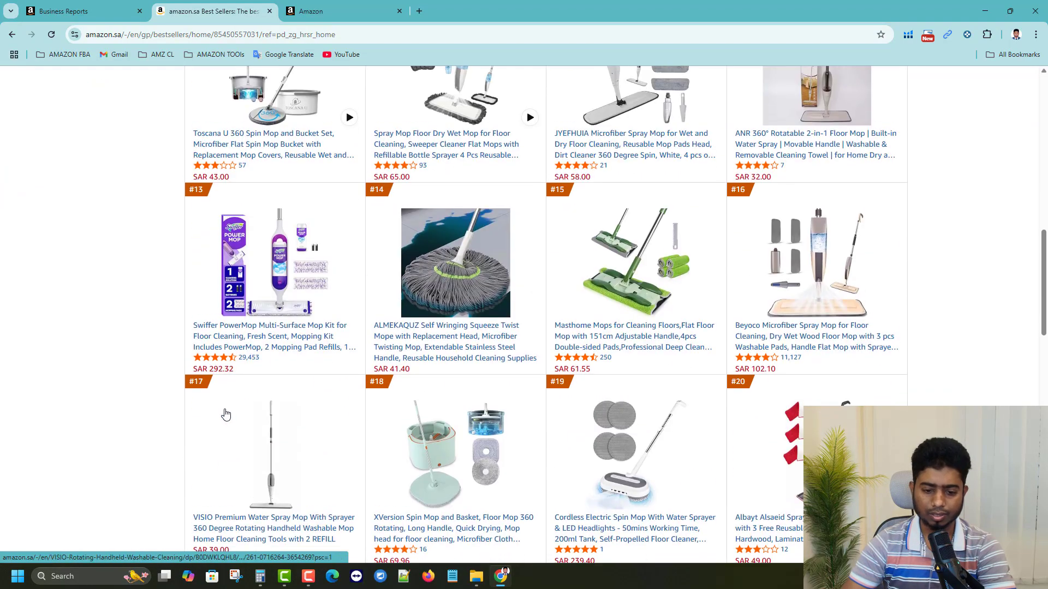
scroll(224, 414, "up", 9)
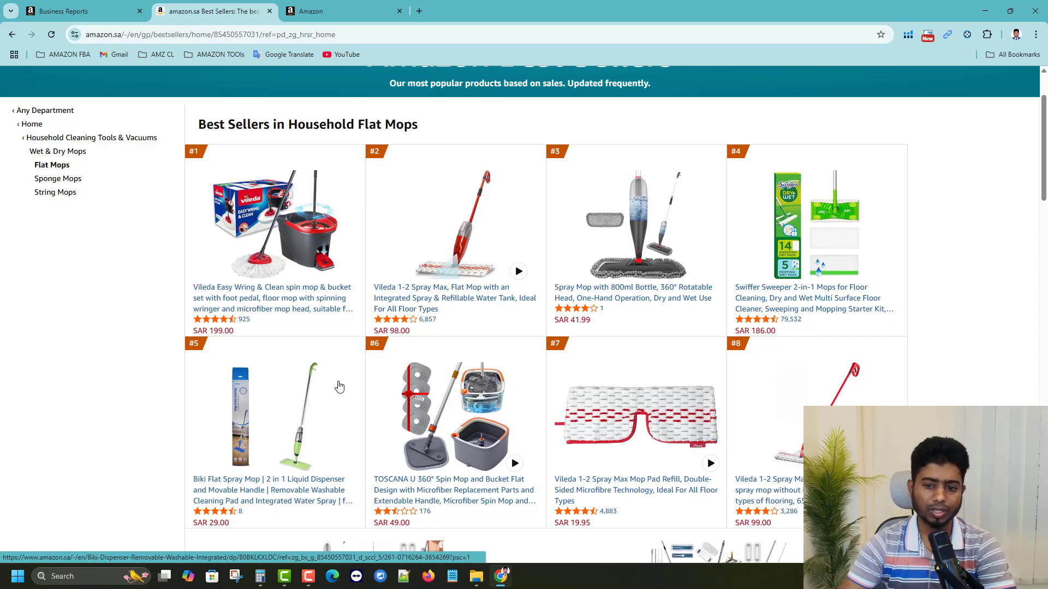
scroll(322, 297, "down", 7)
scroll(322, 297, "up", 5)
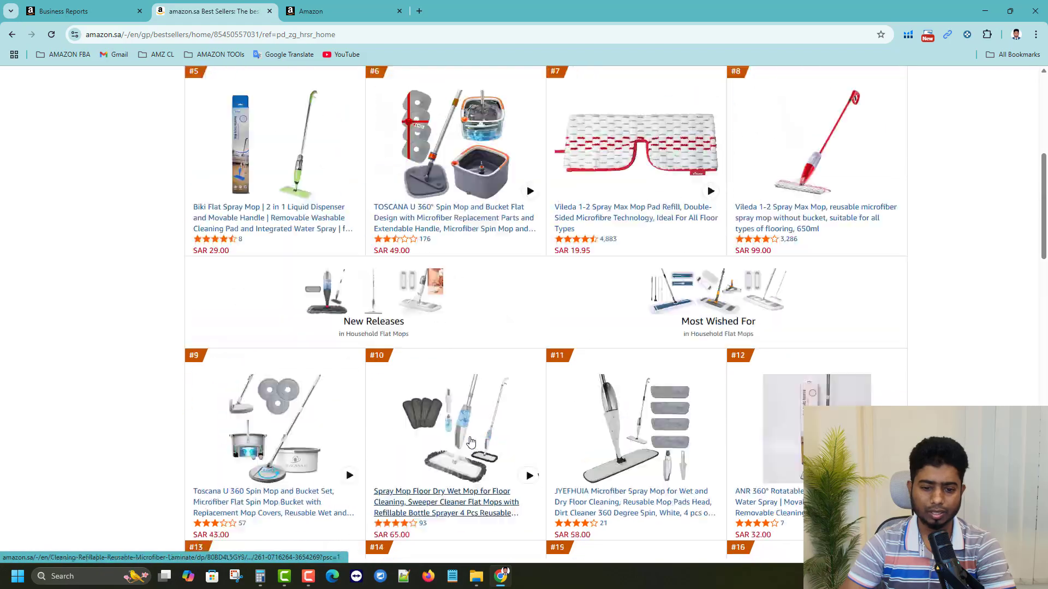
scroll(131, 181, "up", 4)
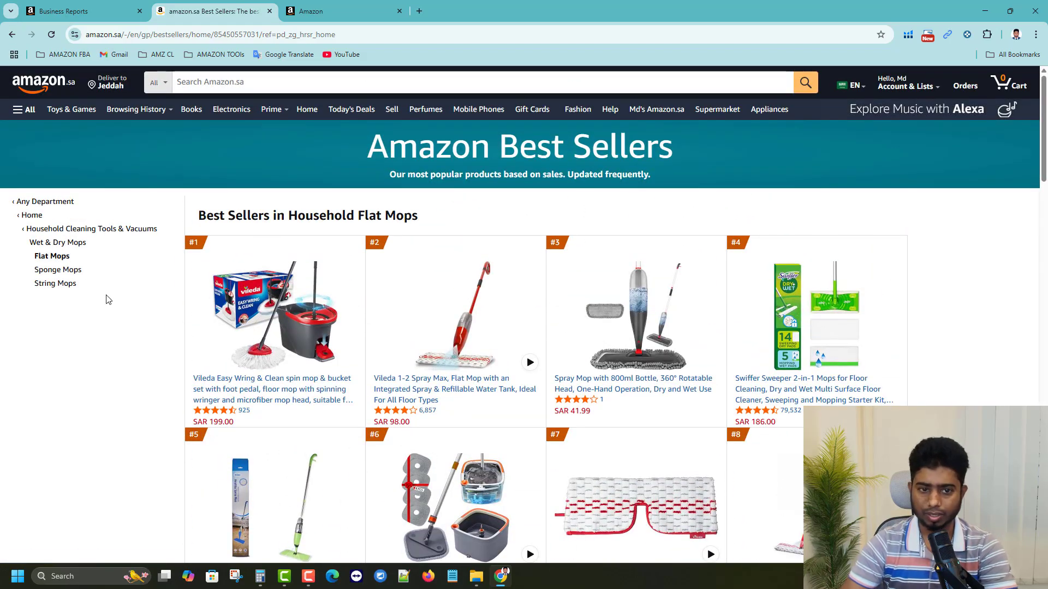
Copy "Flat Mops" from the best-seller category path and search the new listing's product type selector for it.
triple_click(46, 257)
key("ctrl+c")
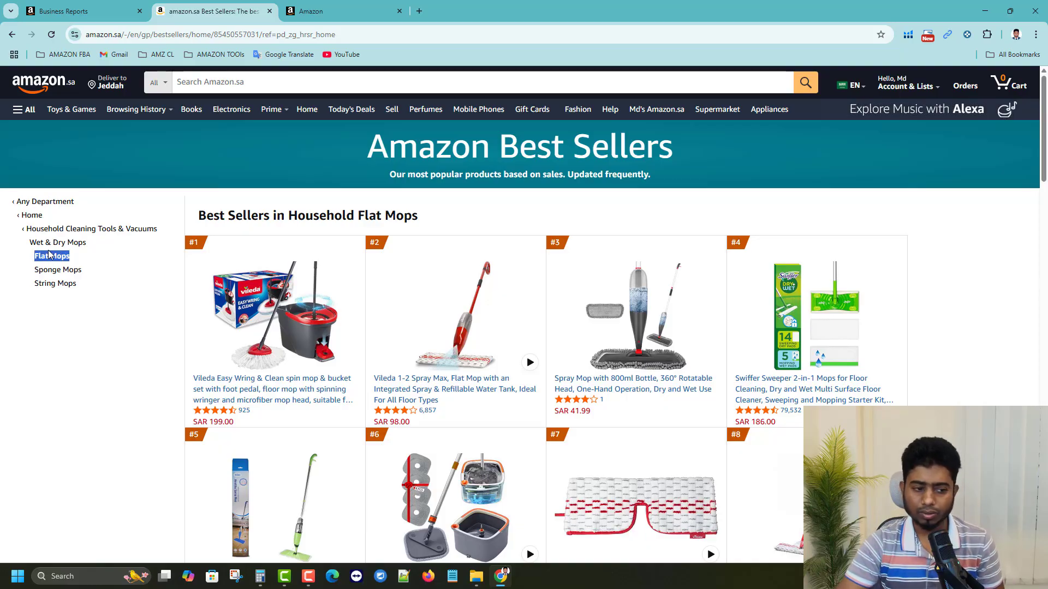
left_click(382, 8)
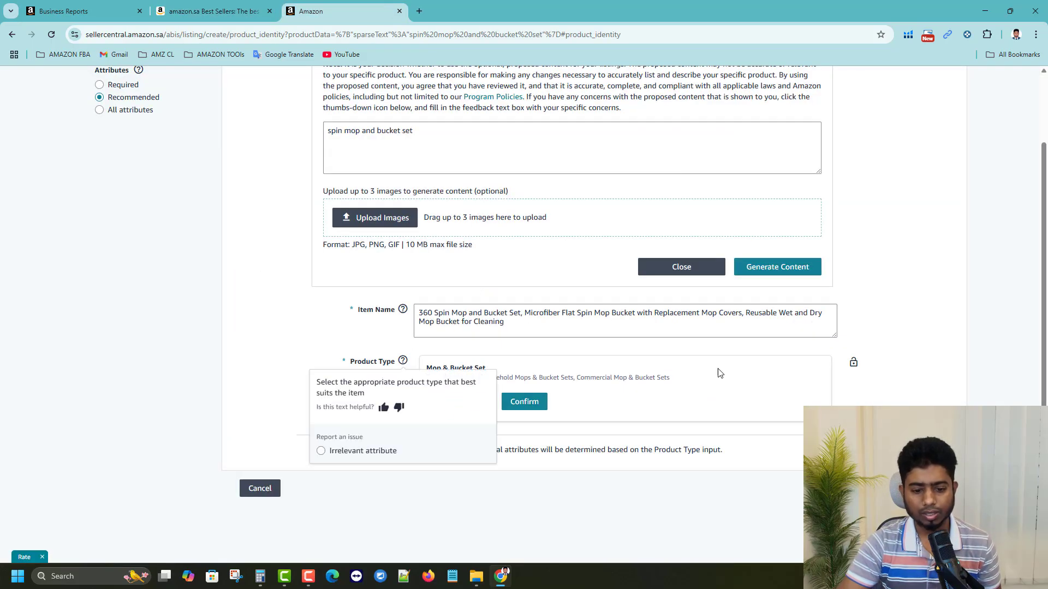
left_click(461, 409)
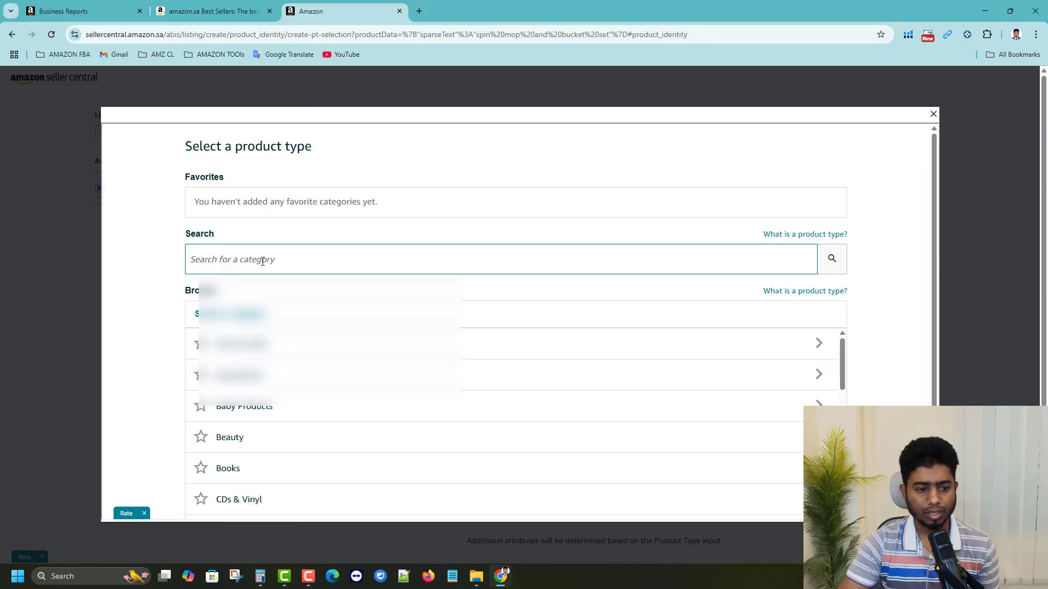
left_click(258, 261)
key("ctrl+v")
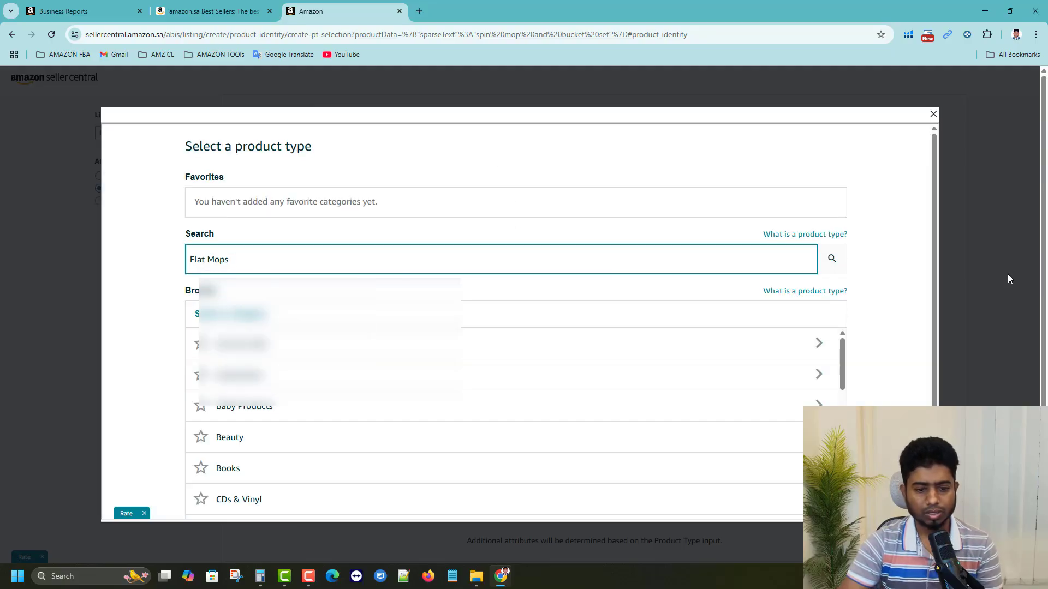
left_click(830, 261)
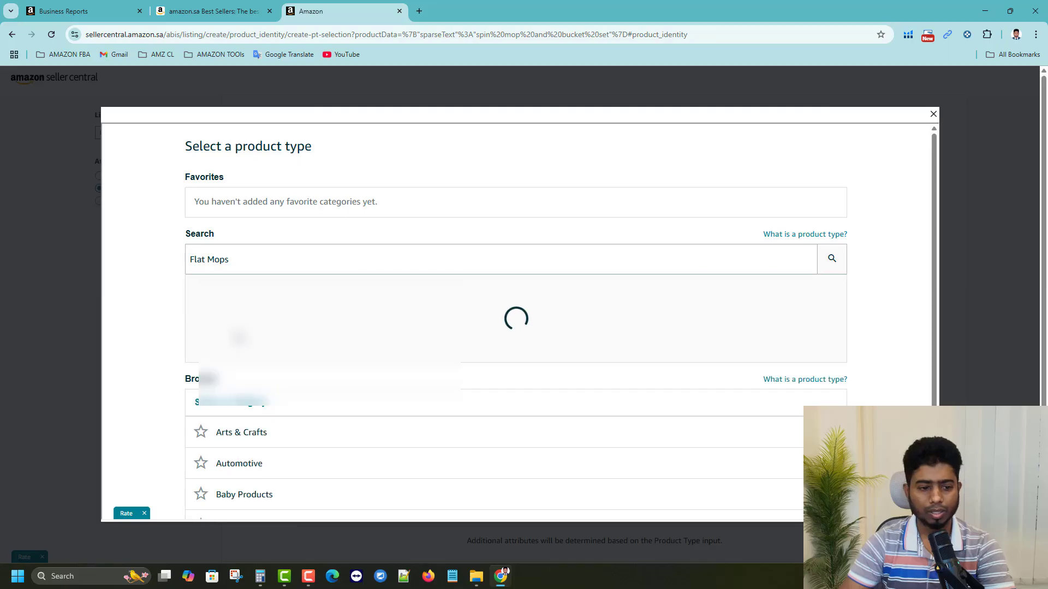
Open the Home category in the product type selector's category list.
scroll(495, 320, "down", 4)
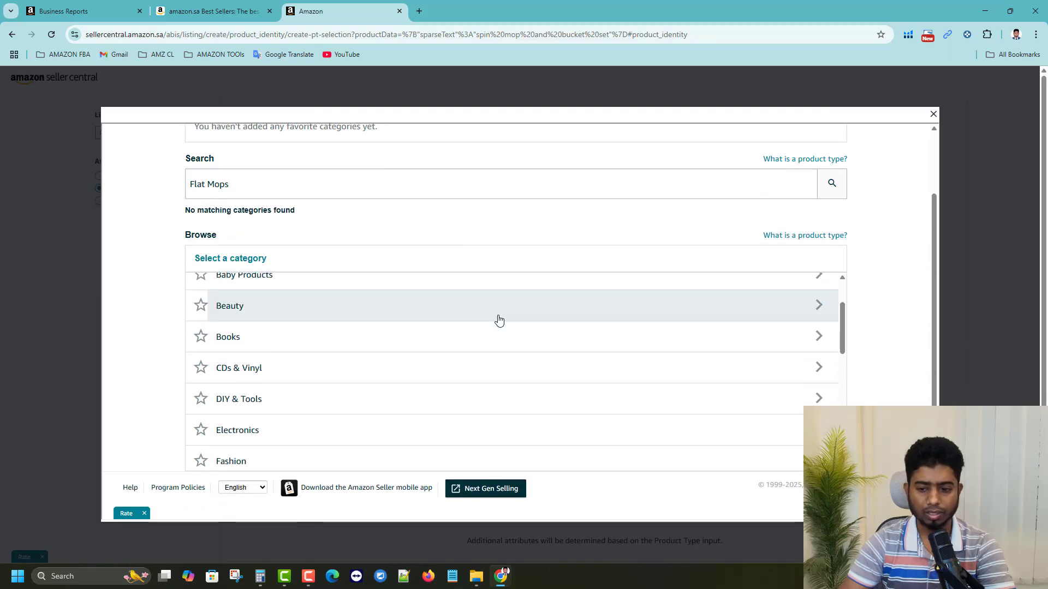
scroll(441, 364, "down", 3)
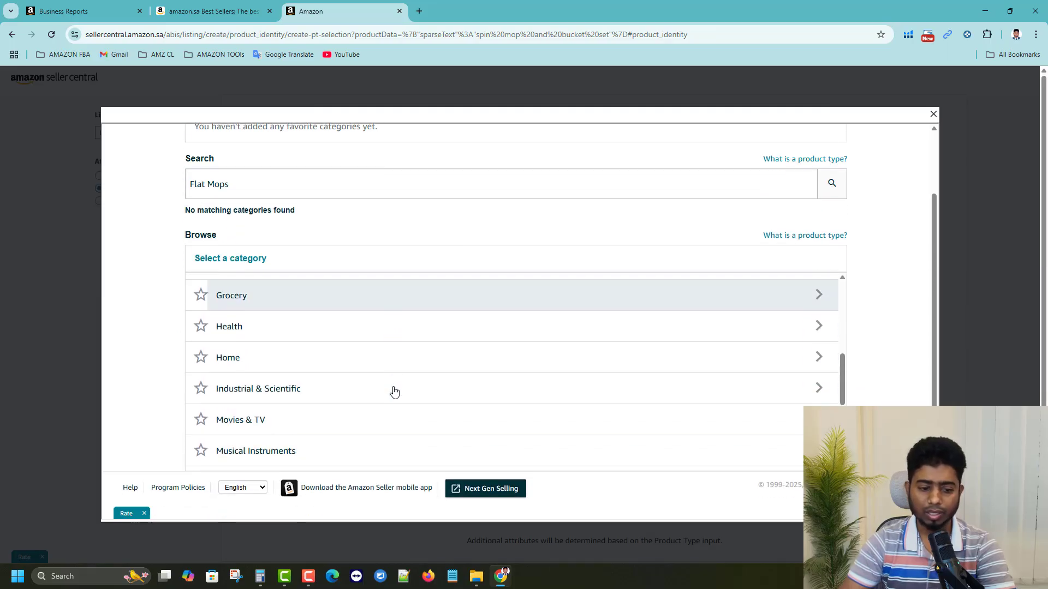
left_click(250, 364)
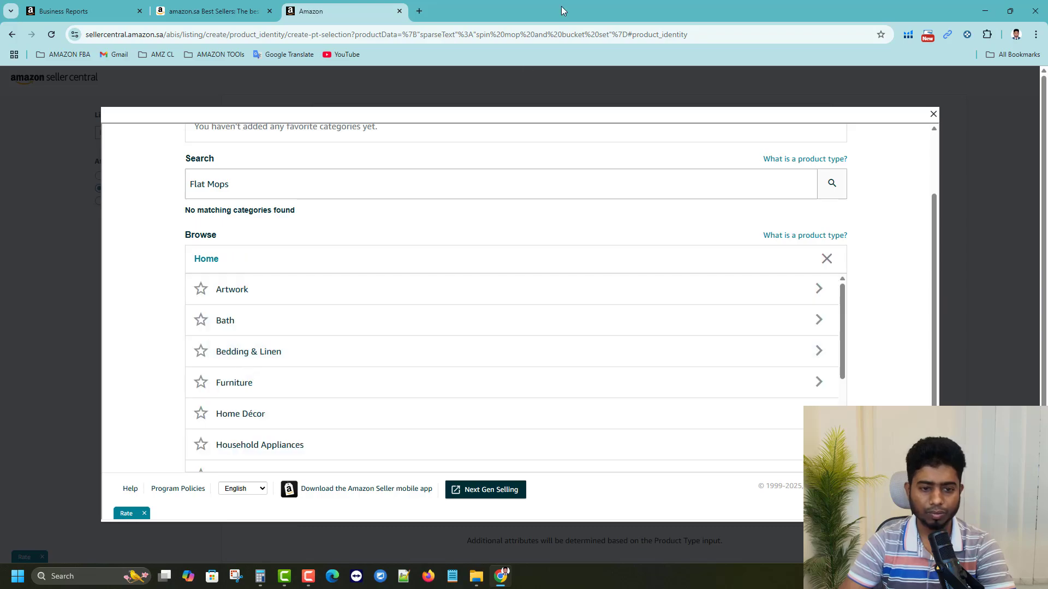
Copy "Household Cleaning Tools & Vacuums" from the best-seller category path, find it under Home in the product type selector and open it.
left_click(234, 6)
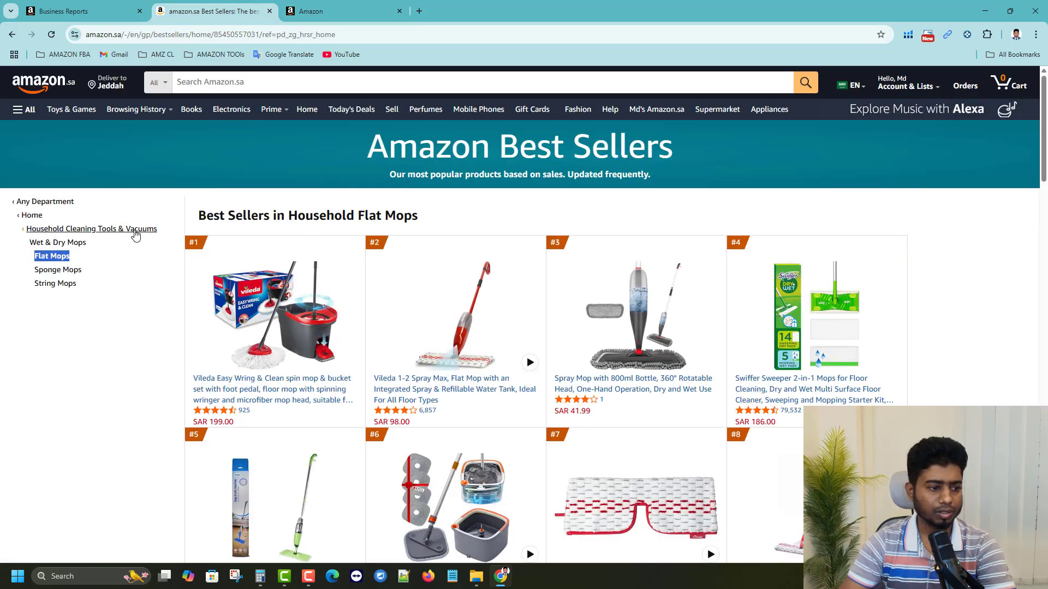
left_click_drag(167, 230, 29, 229)
key("ctrl+c")
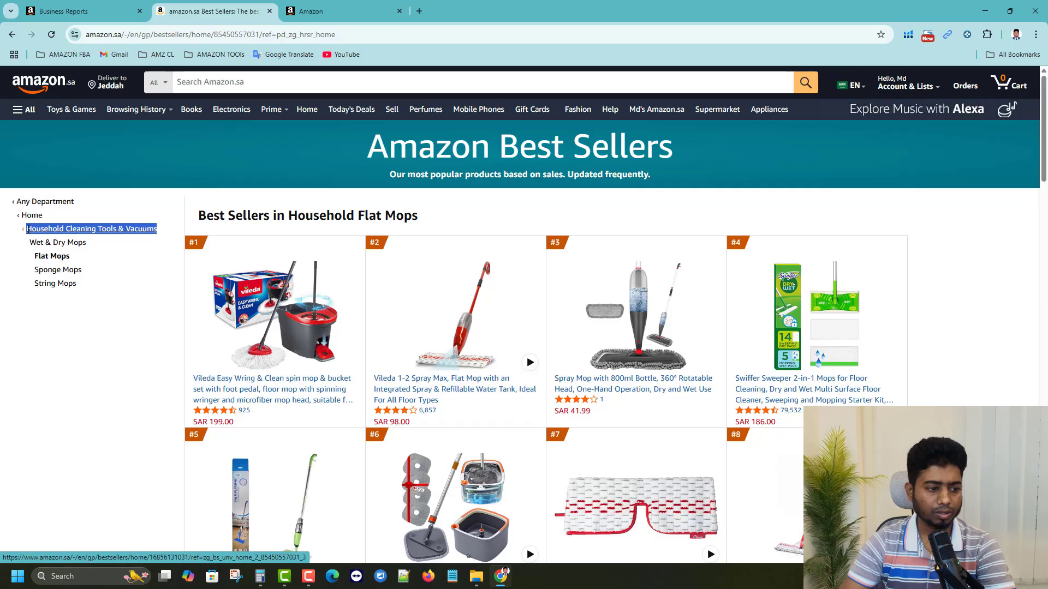
left_click(335, 7)
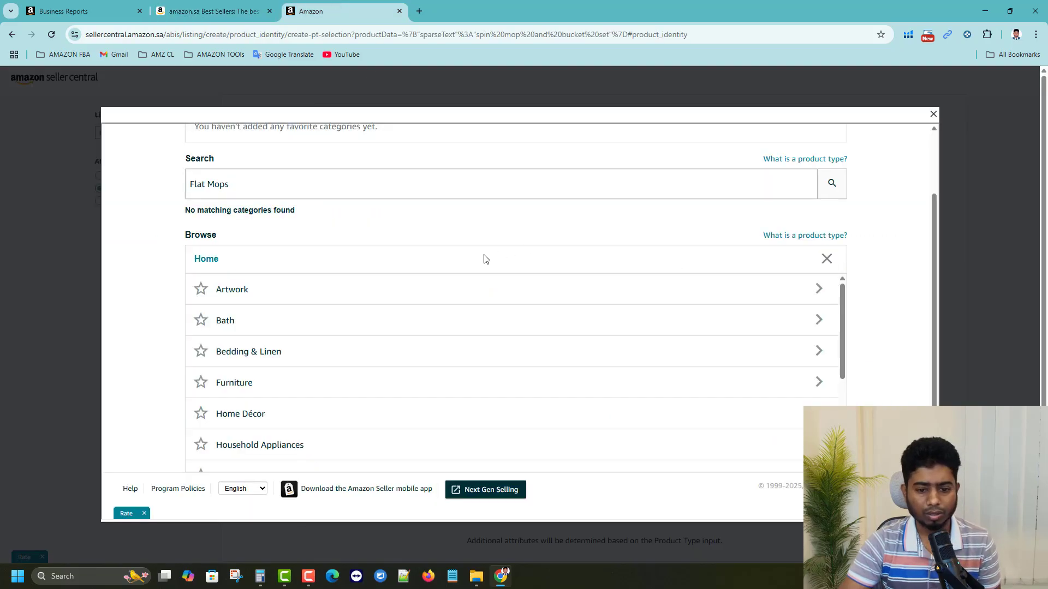
key("ctrl+f")
key("ctrl+v")
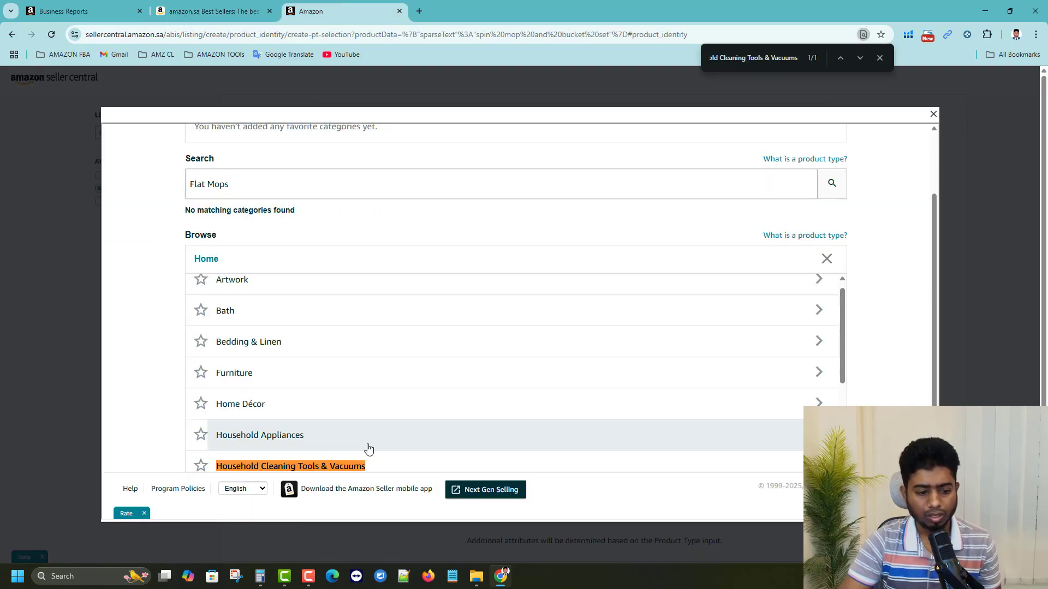
scroll(341, 376, "down", 2)
left_click(341, 376)
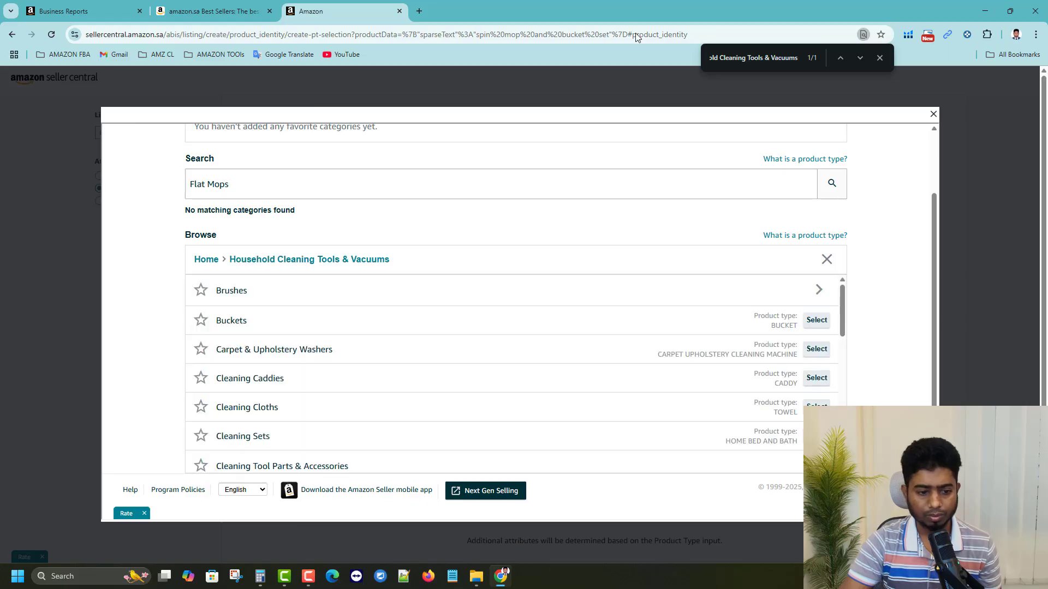
Find Wet & Dry Mops under Household Cleaning Tools & Vacuums, using its name from the best-seller path, and select its Flat Mops product type.
left_click(250, 5)
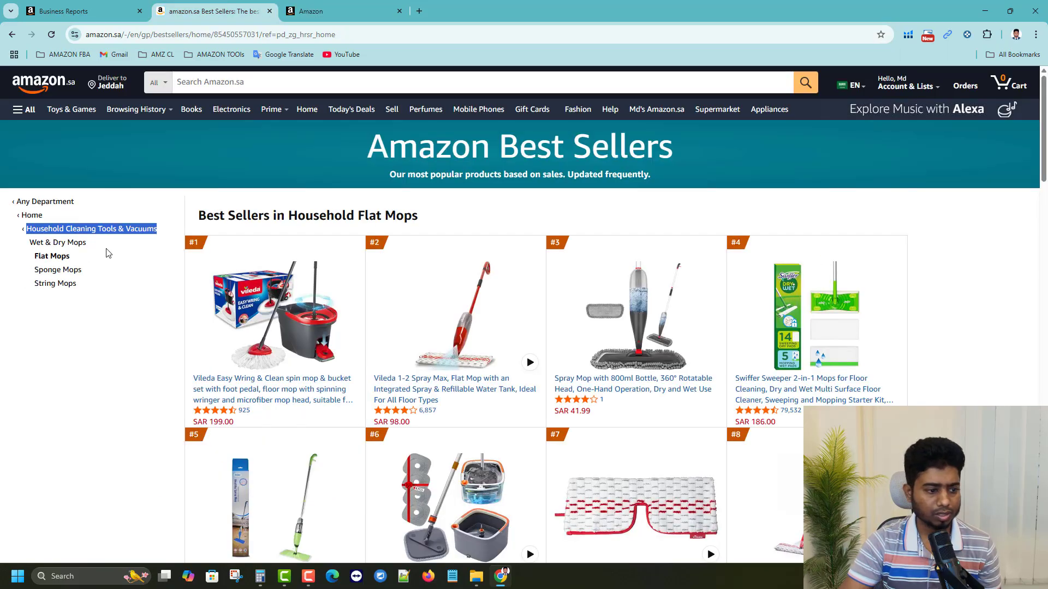
left_click_drag(94, 245, 33, 244)
key("ctrl+c")
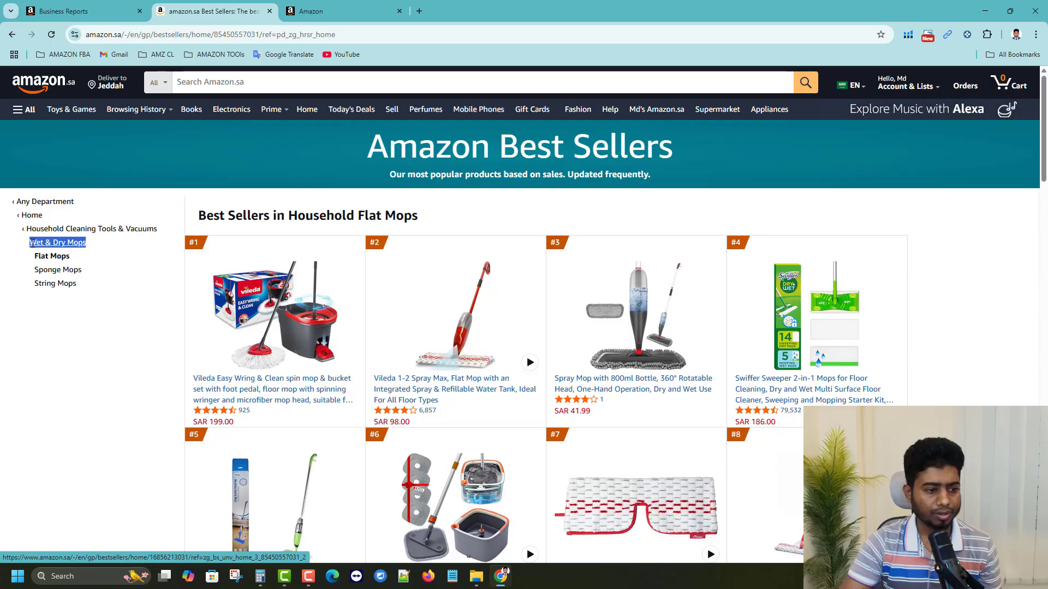
left_click(311, 11)
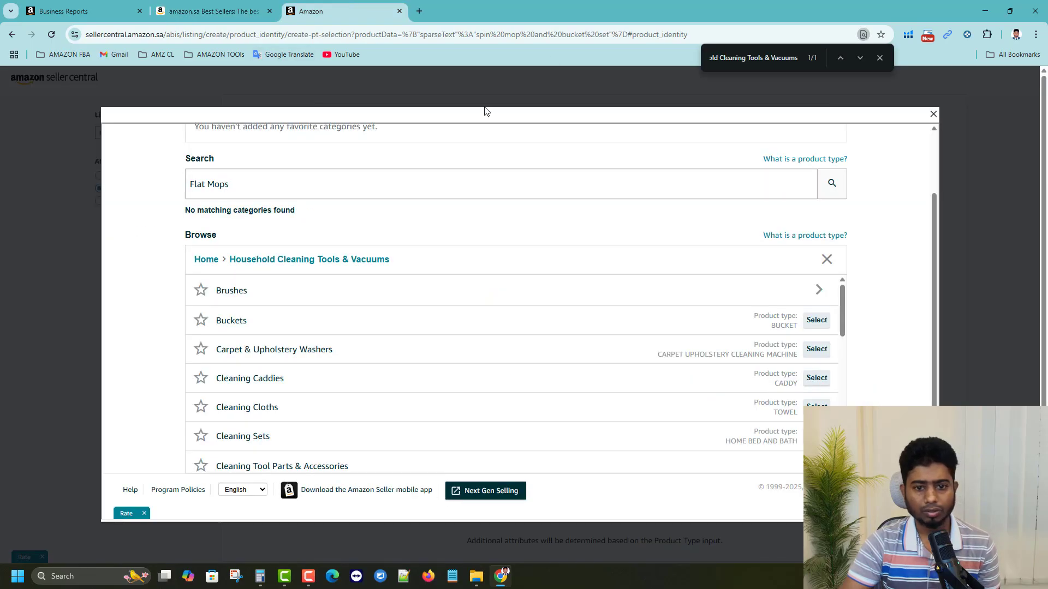
triple_click(782, 64)
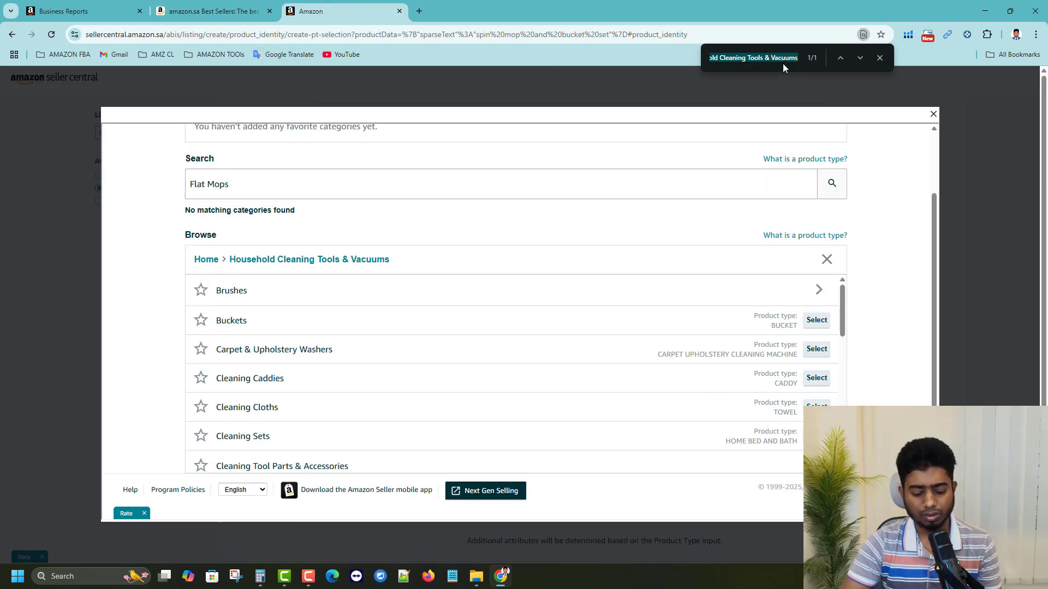
key("ctrl+v")
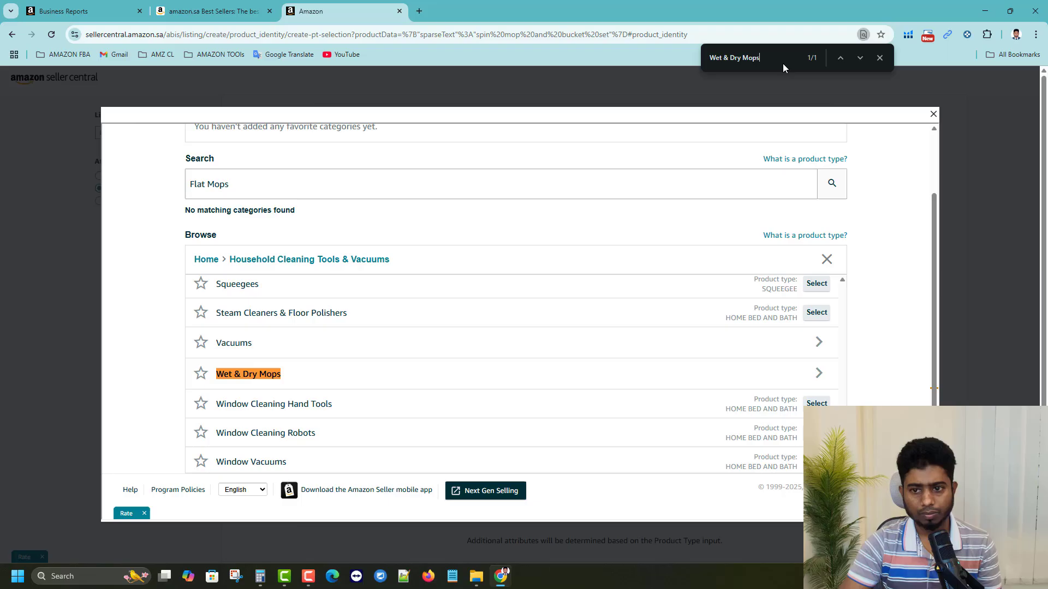
left_click(820, 375)
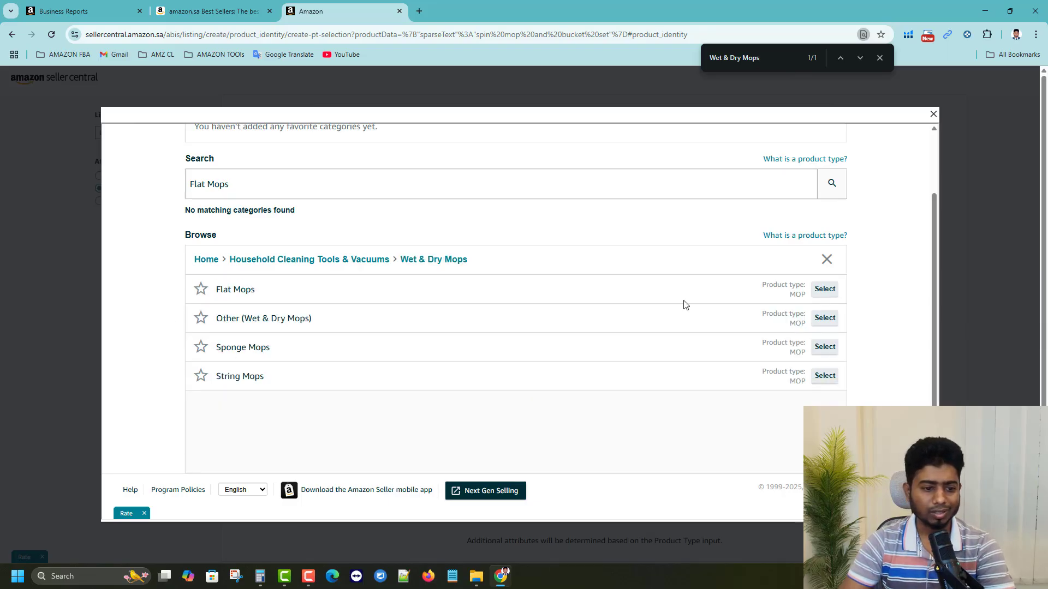
left_click(824, 289)
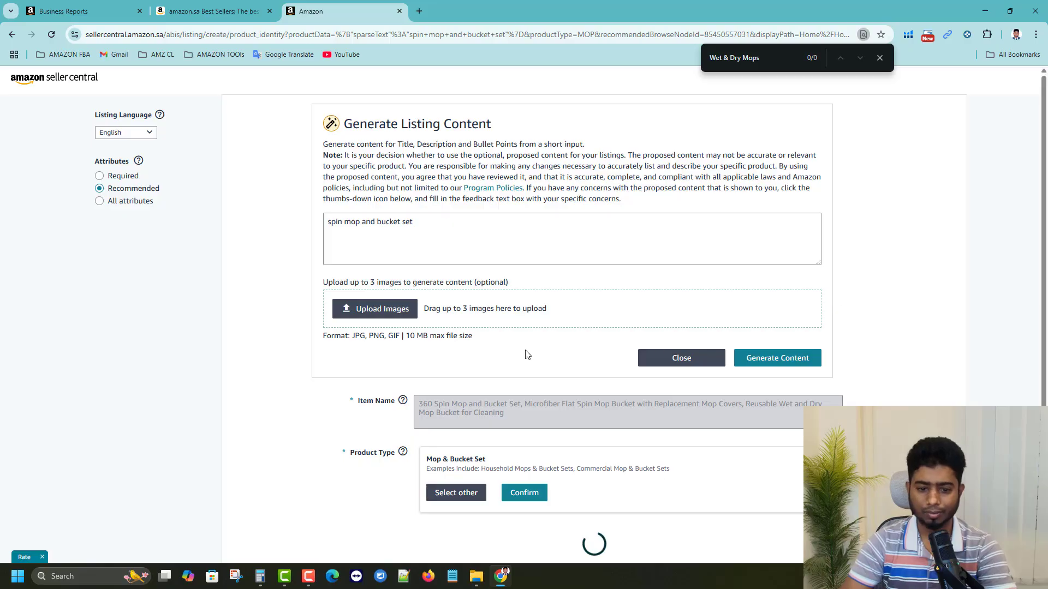
scroll(677, 311, "down", 3)
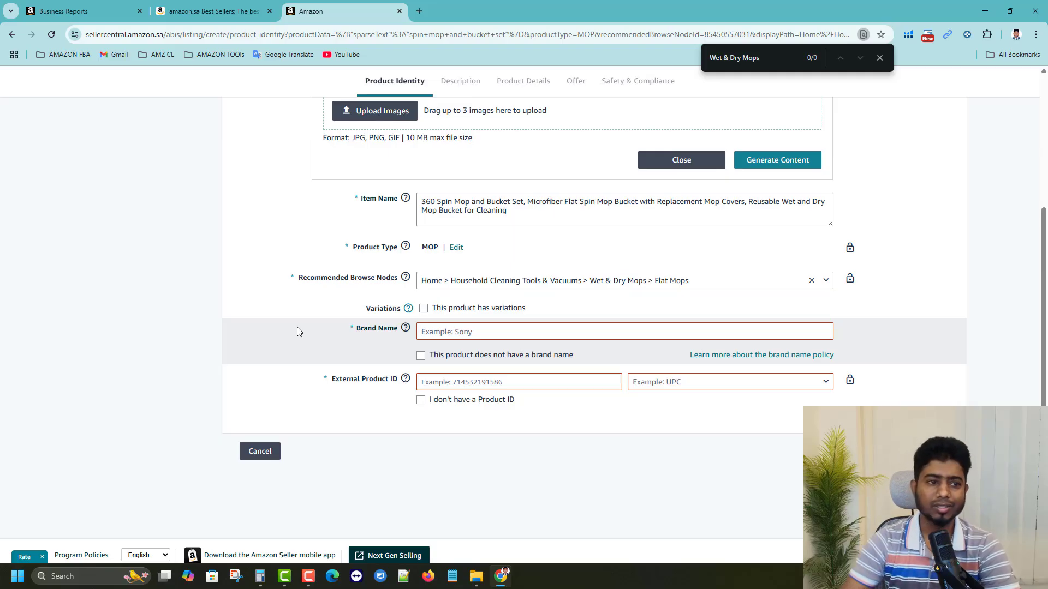
Open the Vileda 1-2 Spray Max flat mop and the 800ml-bottle spray mop from the best-seller list in separate new tabs.
left_click(188, 7)
scroll(63, 352, "down", 3)
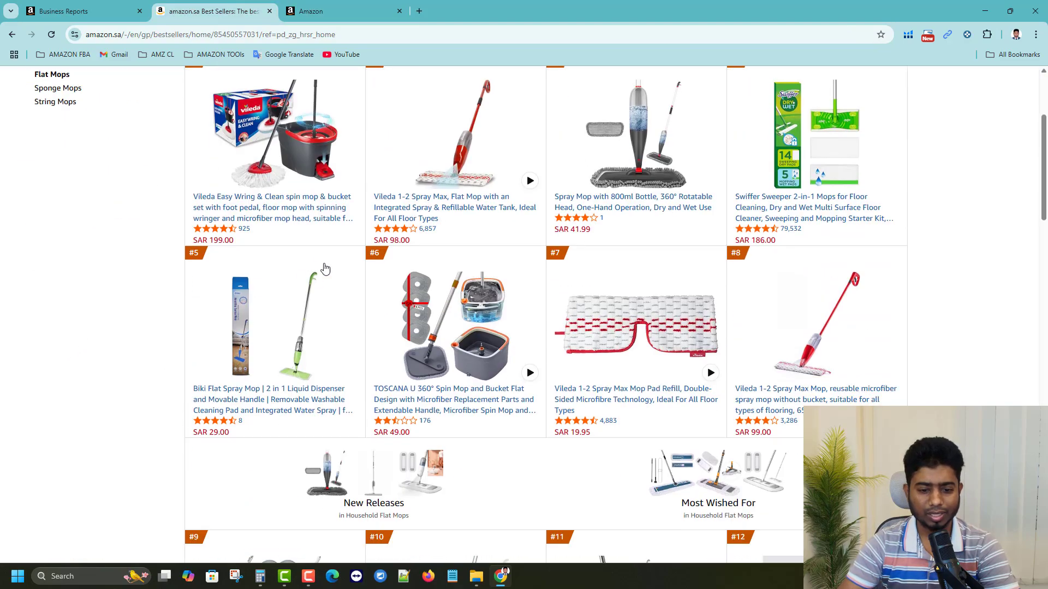
right_click(412, 206)
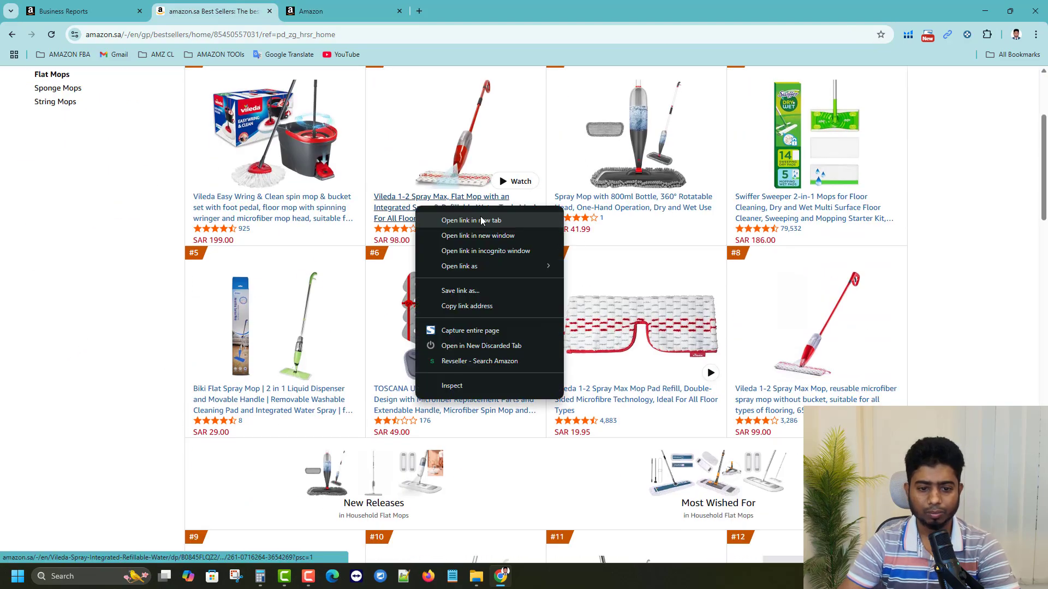
left_click(439, 214)
right_click(598, 212)
left_click(627, 218)
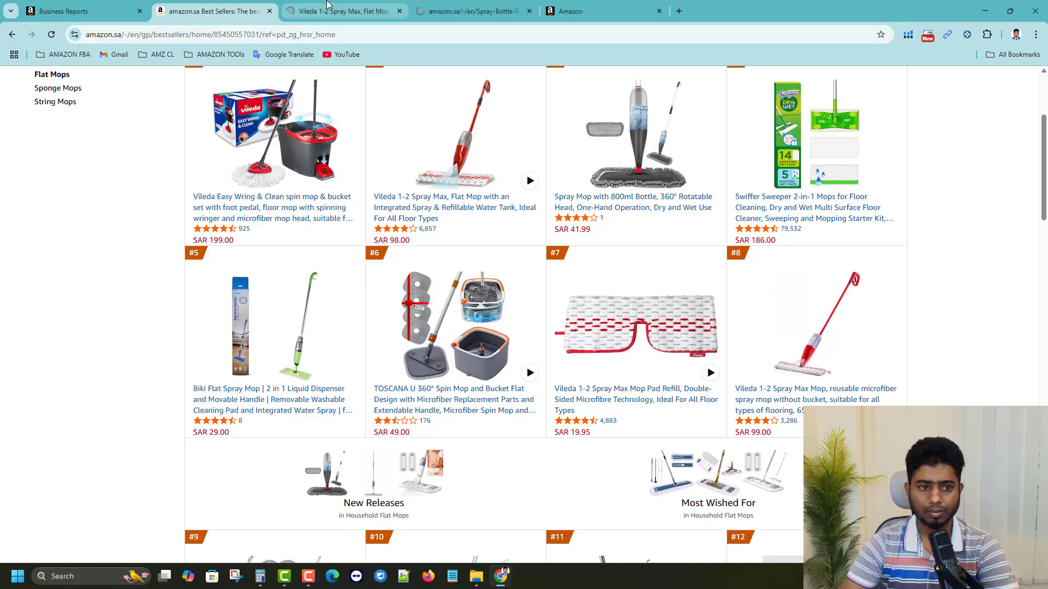
Look over the product pages of the Vileda 1-2 Spray Max flat mop and the 800ml-bottle spray mop.
key("ctrl+Tab")
scroll(710, 339, "down", 3)
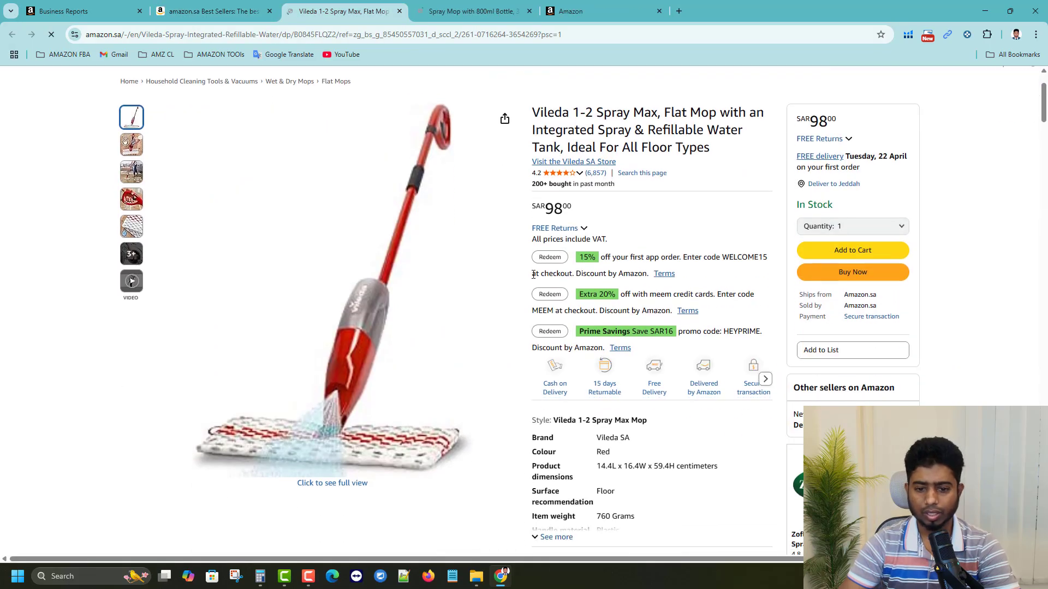
scroll(586, 262, "up", 5)
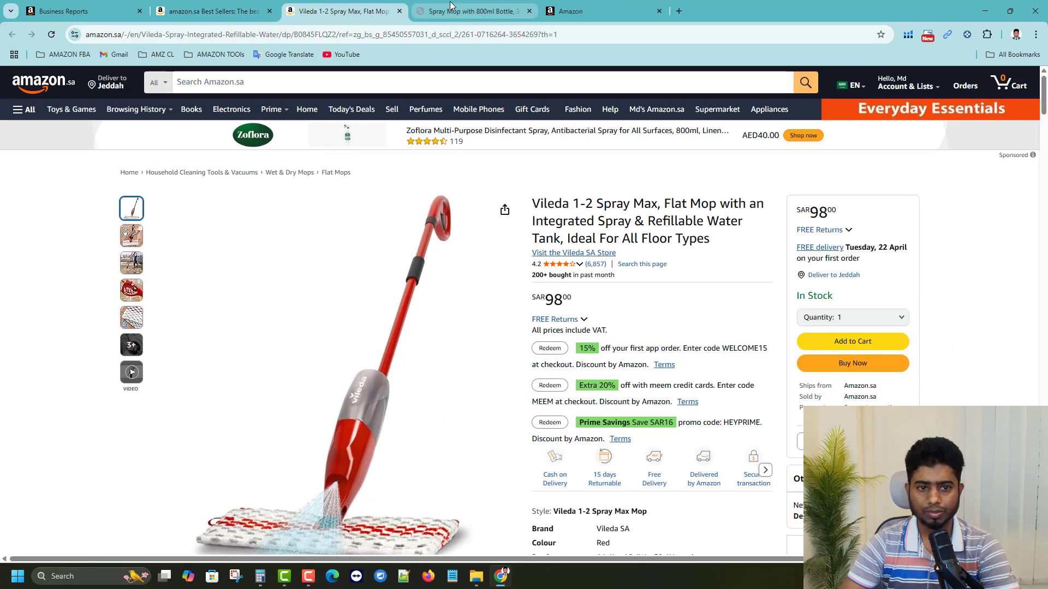
key("ctrl+Tab")
scroll(702, 323, "down", 2)
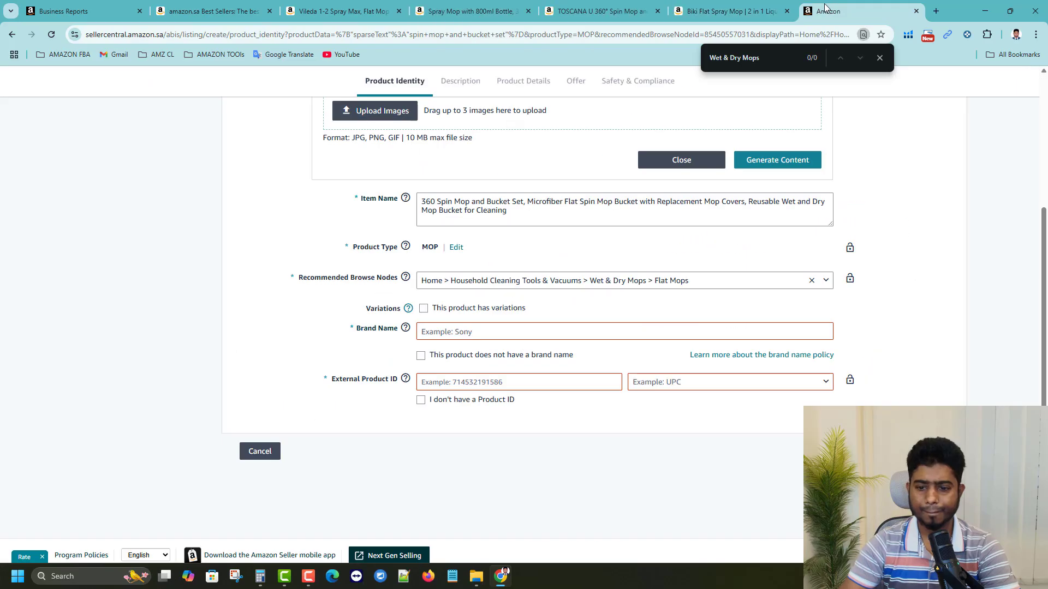
Look over the TOSCANA U spin mop and 800ml-bottle spray mop pages and the Sales Dashboard, returning to the listing form.
left_click(600, 11)
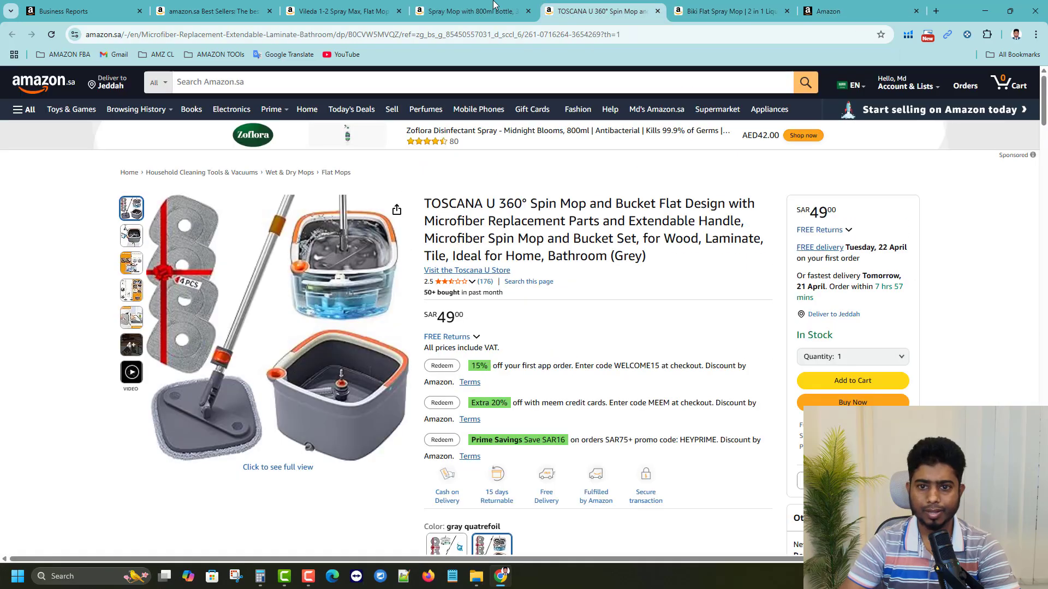
left_click(478, 5)
scroll(598, 223, "up", 2)
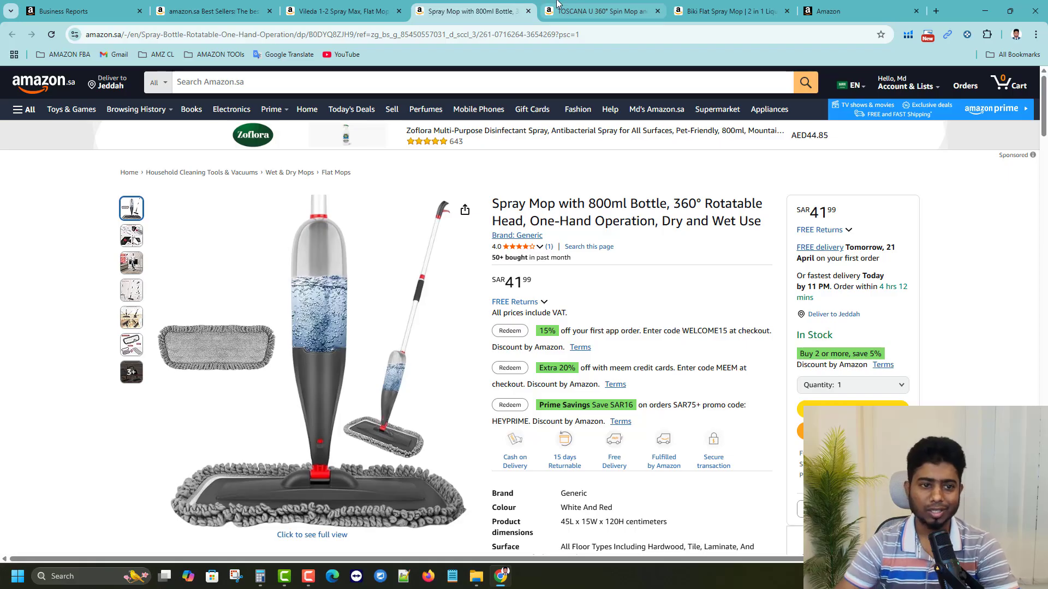
left_click(59, 3)
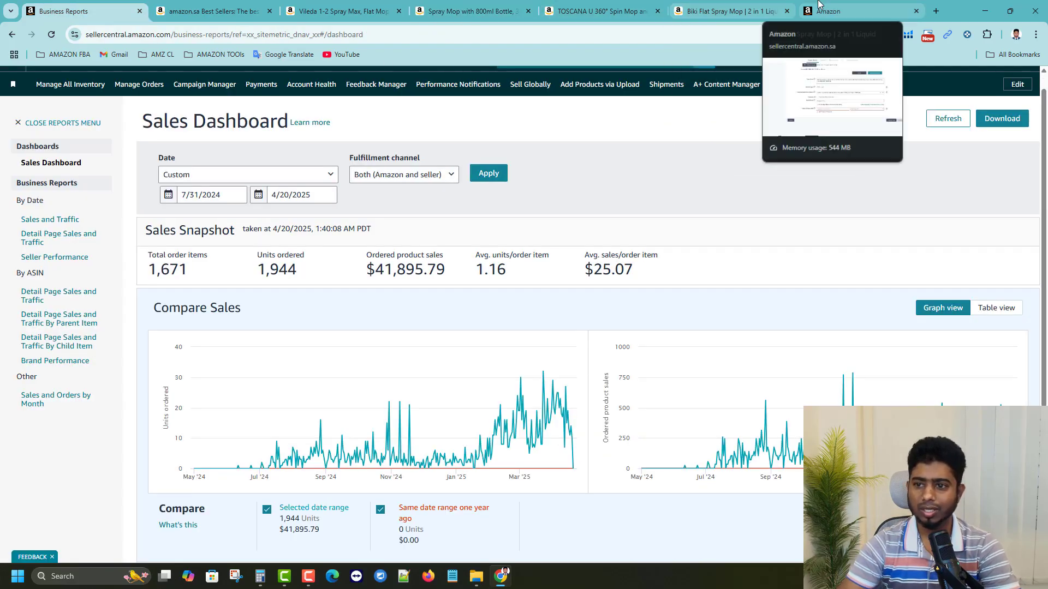
left_click(841, 10)
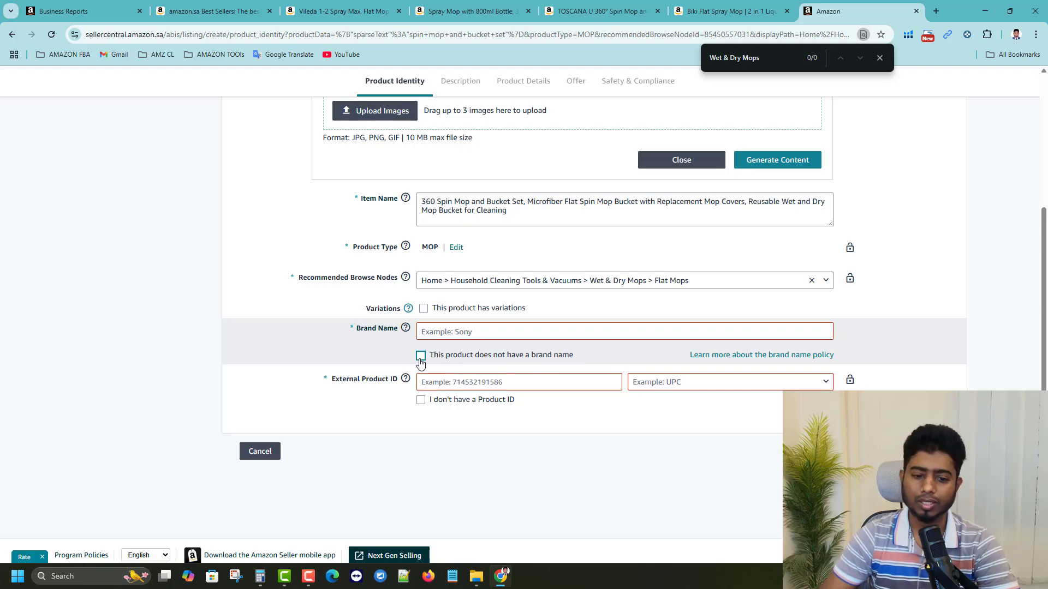
Mark the product as having no brand name and no external product ID, and dismiss the UPC exemption notice.
left_click(480, 359)
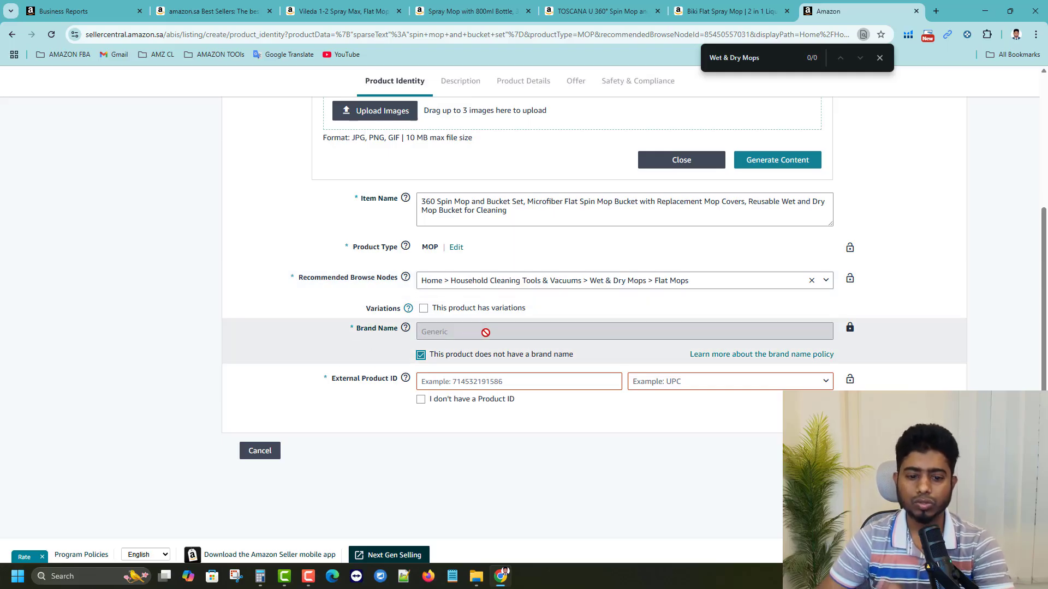
left_click(598, 11)
left_click(474, 11)
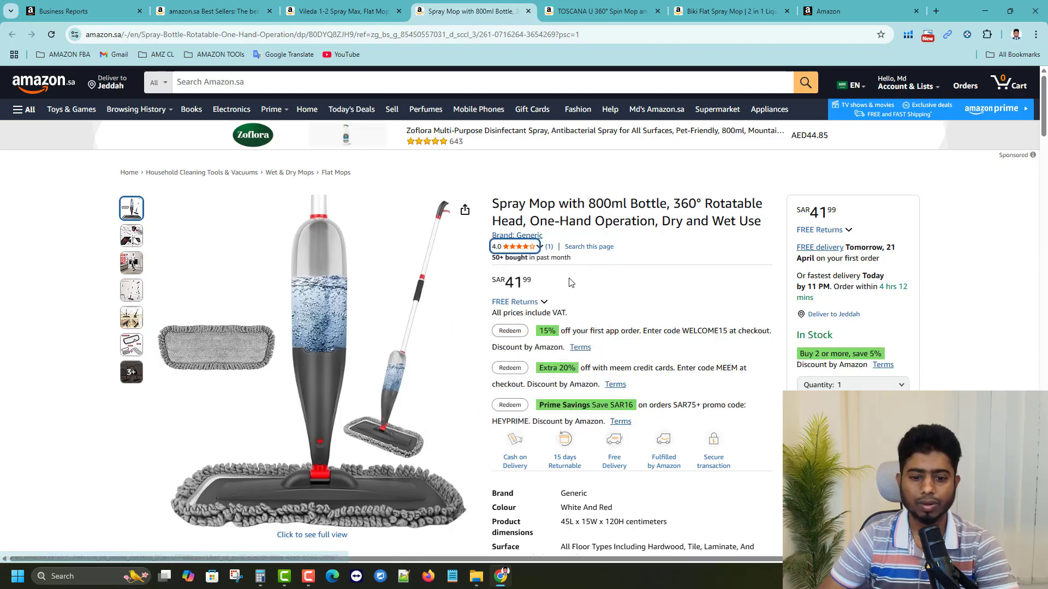
left_click(877, 5)
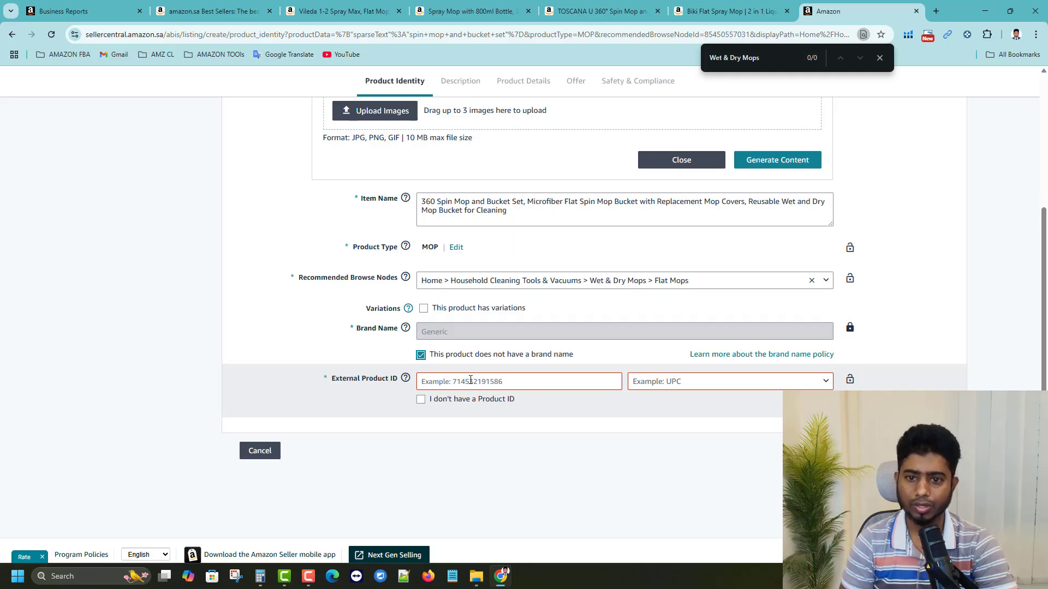
left_click(423, 400)
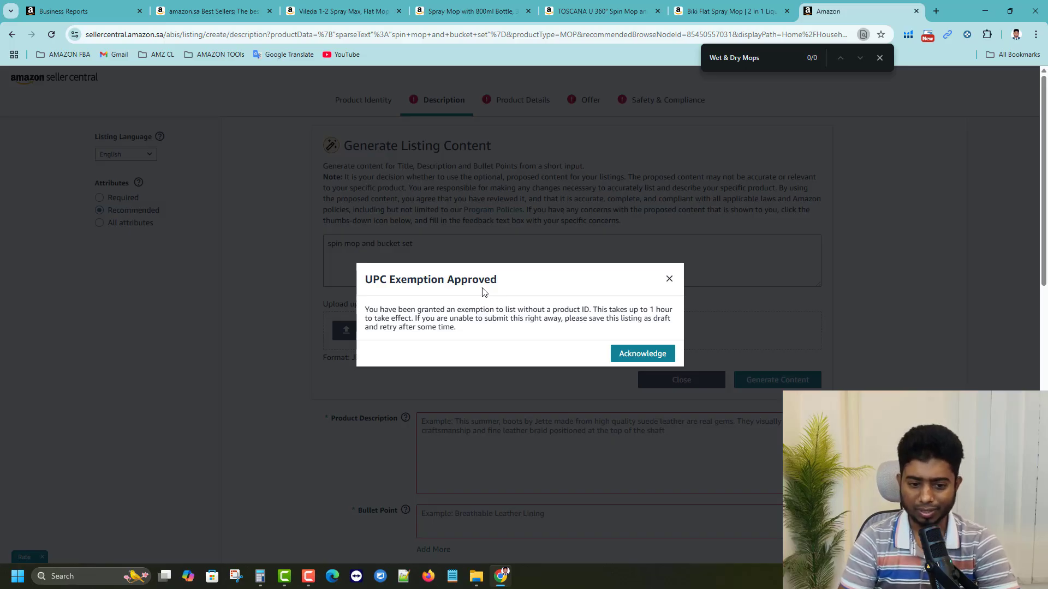
left_click(668, 280)
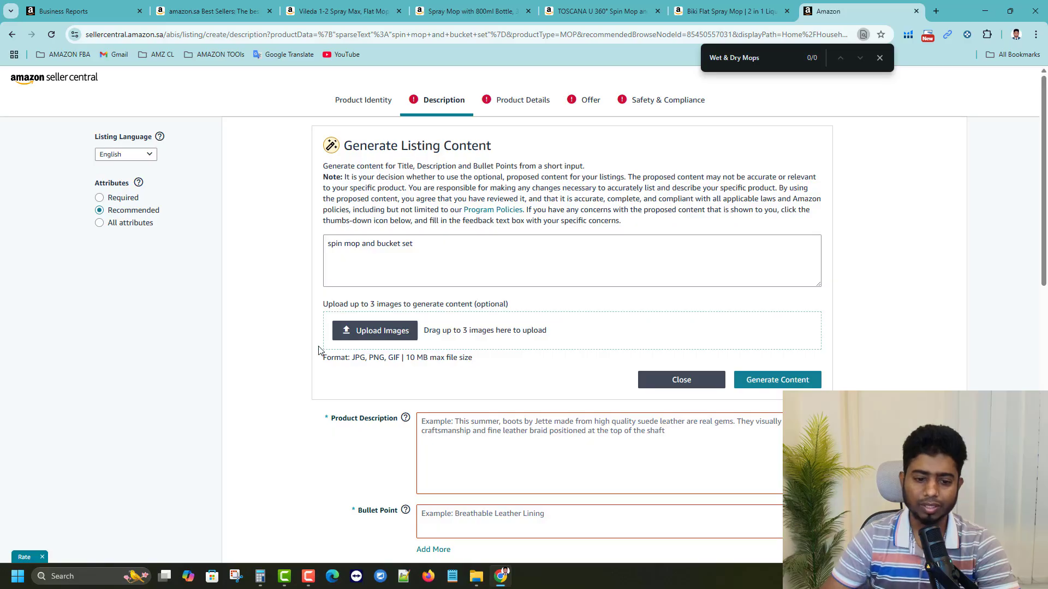
Copy the 800ml-bottle spray mop's title from its product page and paste it as the listing's Product Description.
scroll(320, 351, "down", 3)
scroll(321, 351, "up", 3)
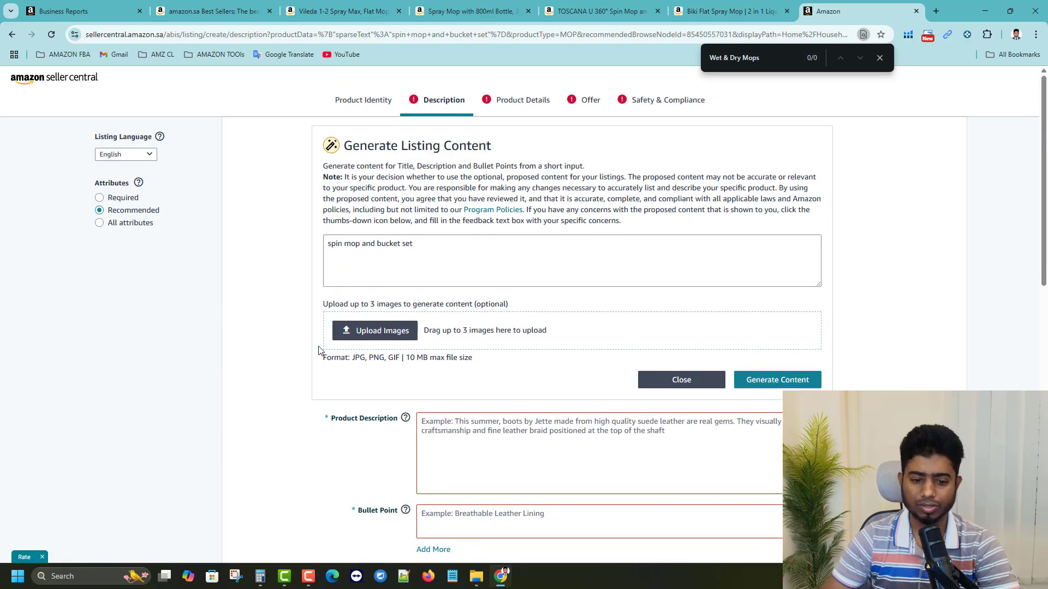
scroll(320, 350, "down", 3)
left_click(442, 237)
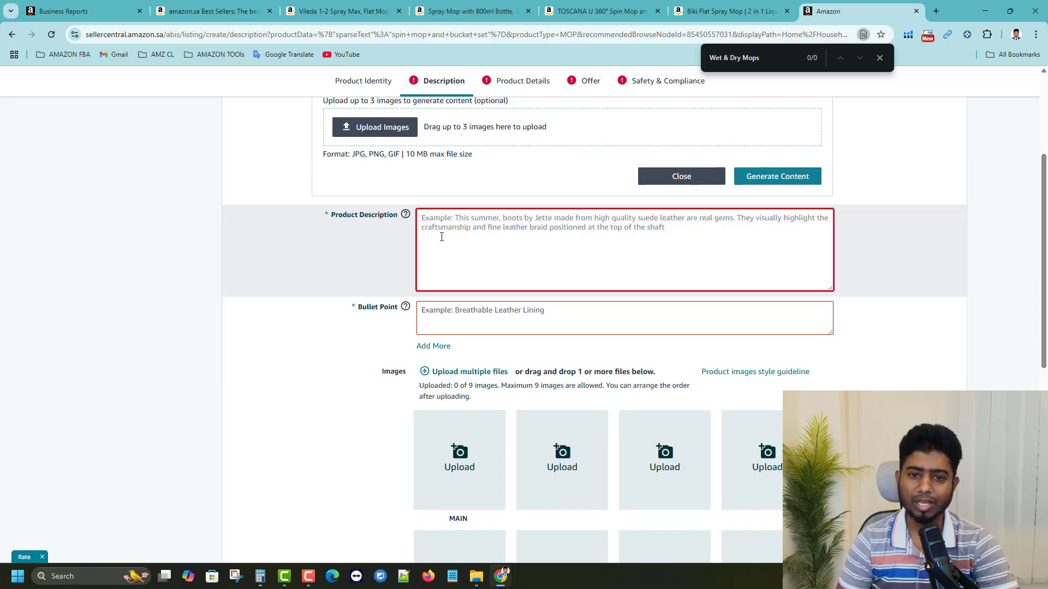
left_click(456, 12)
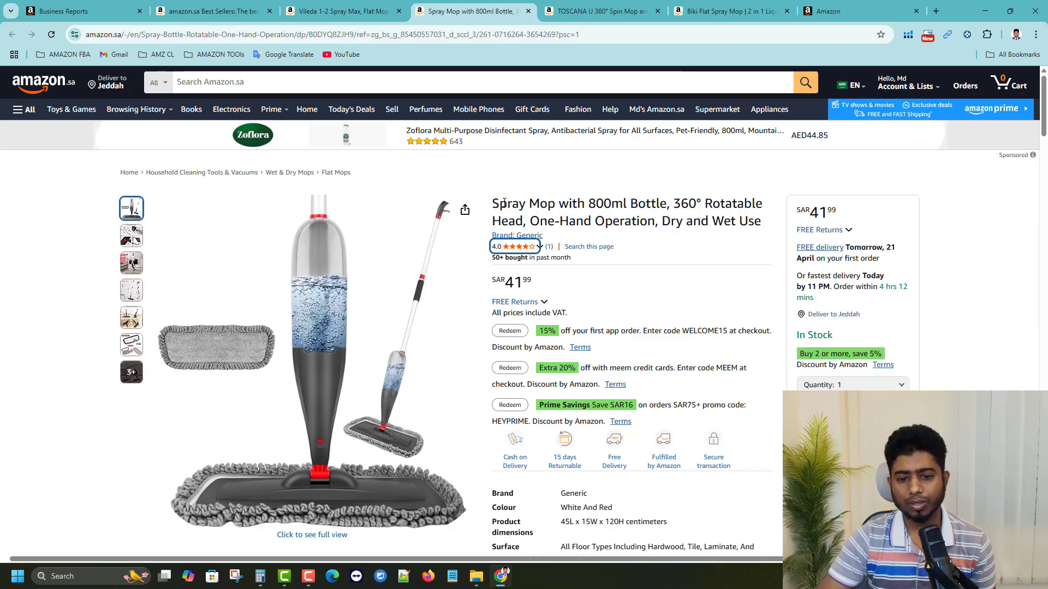
left_click_drag(490, 203, 761, 222)
key("ctrl+c")
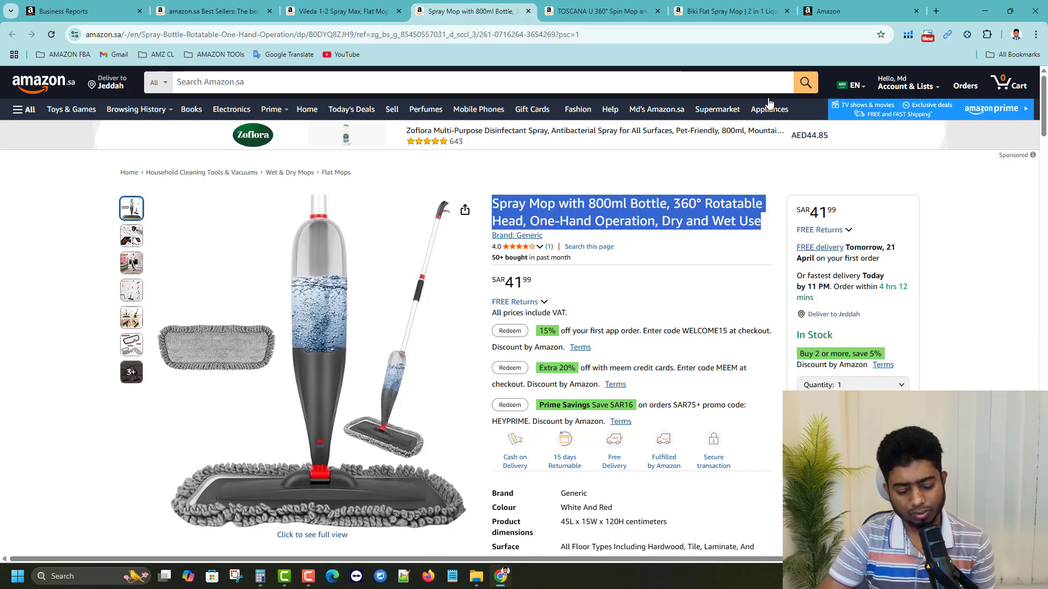
left_click(830, 11)
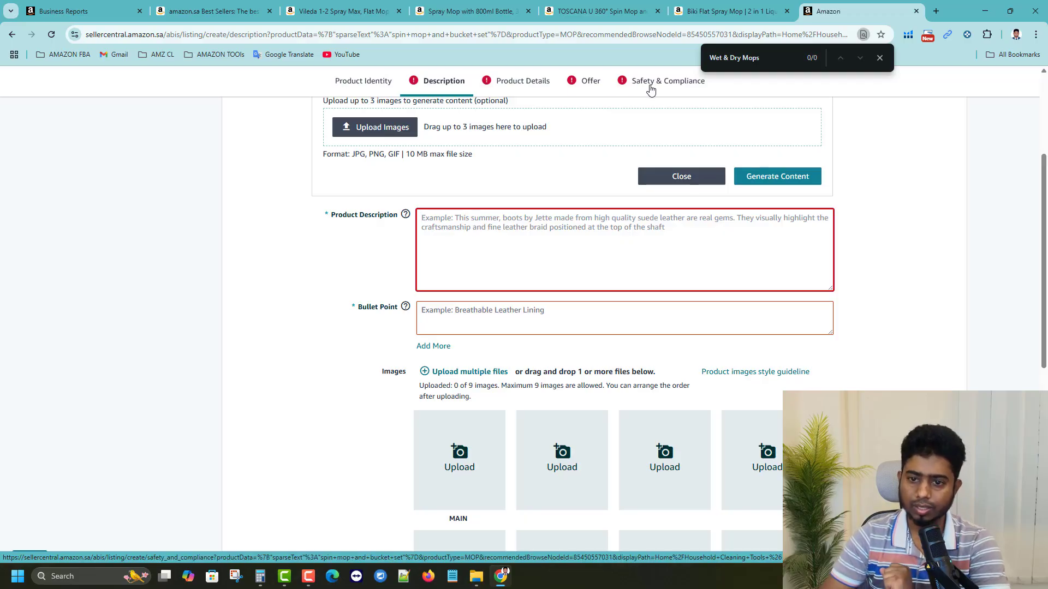
left_click(879, 58)
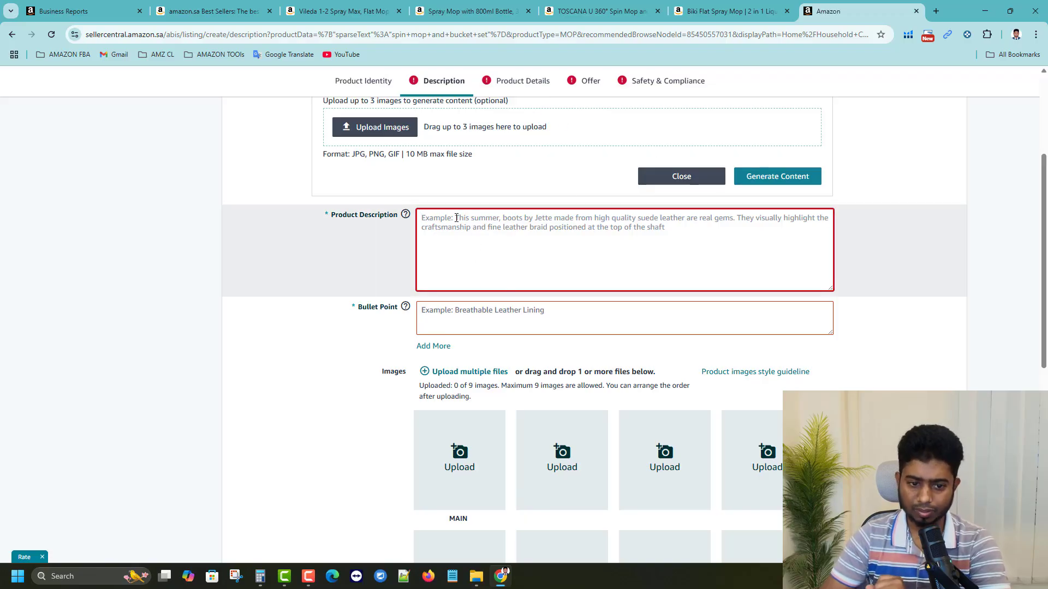
left_click(506, 230)
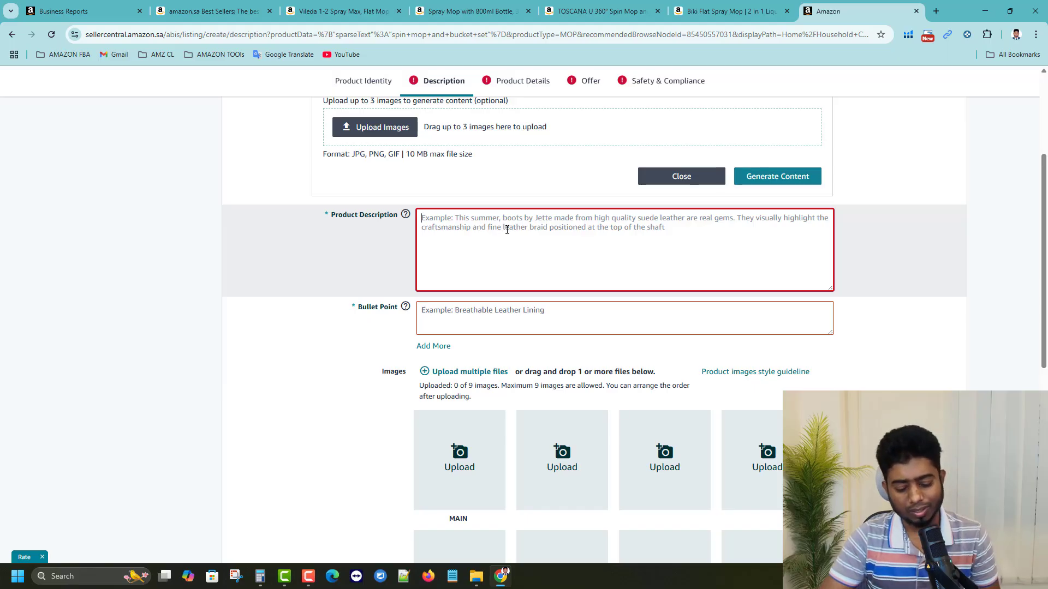
key("ctrl+v")
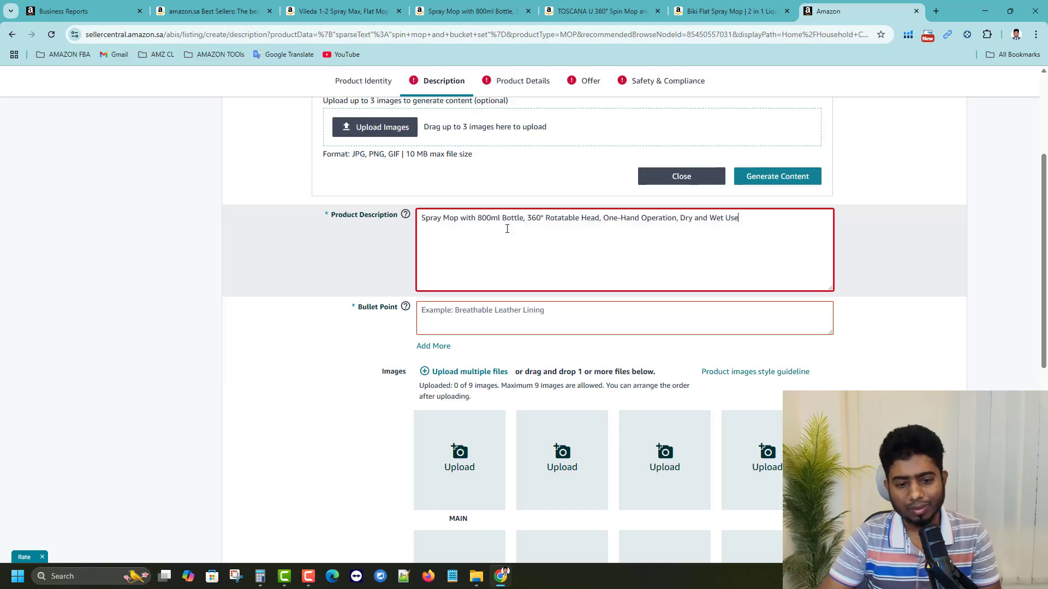
left_click(361, 253)
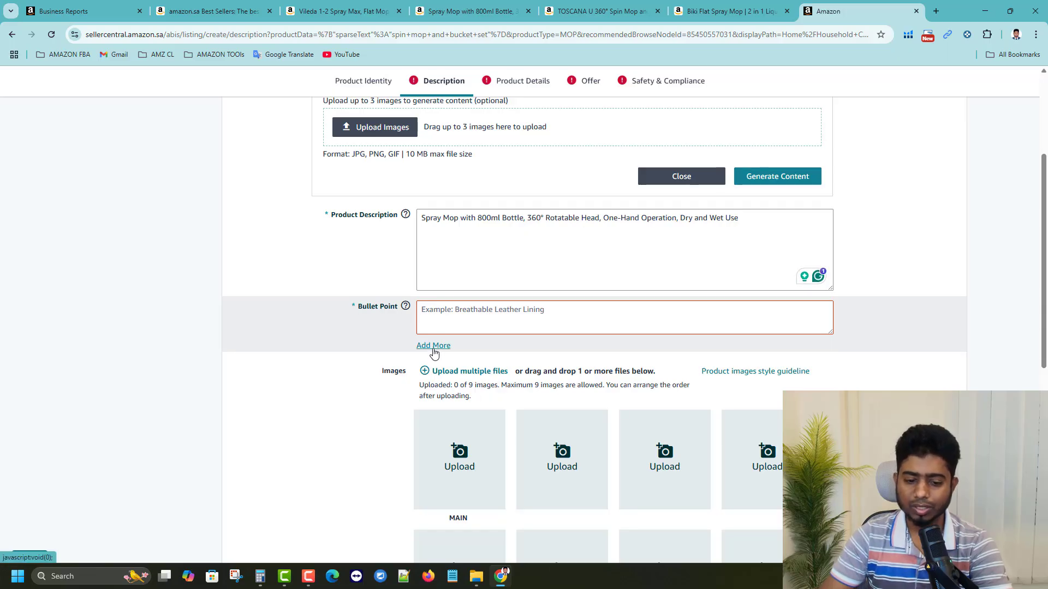
Add bullet point fields to the description section until no more can be added.
left_click(433, 347)
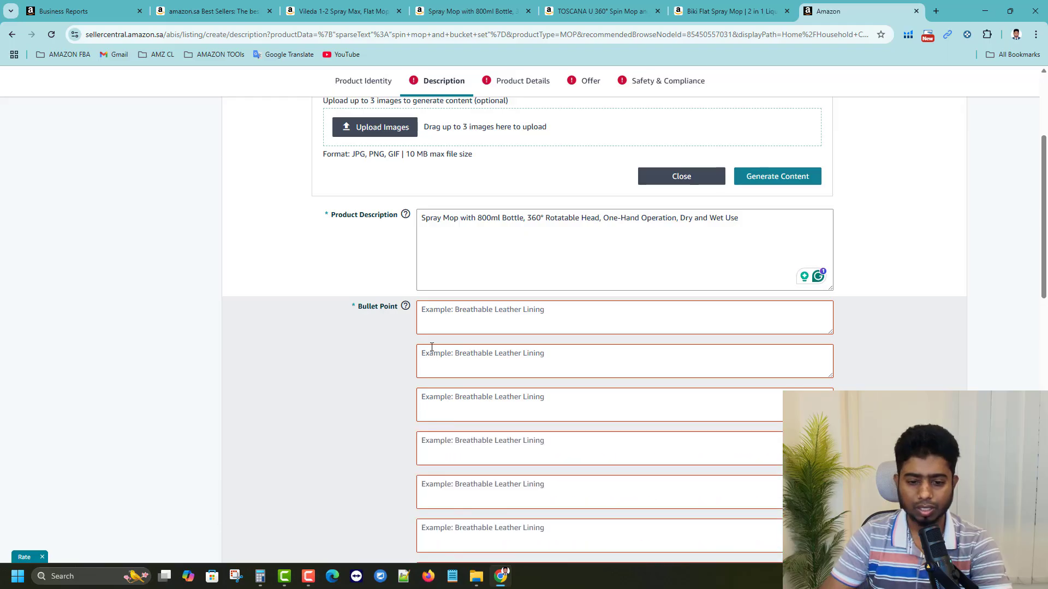
scroll(432, 347, "down", 3)
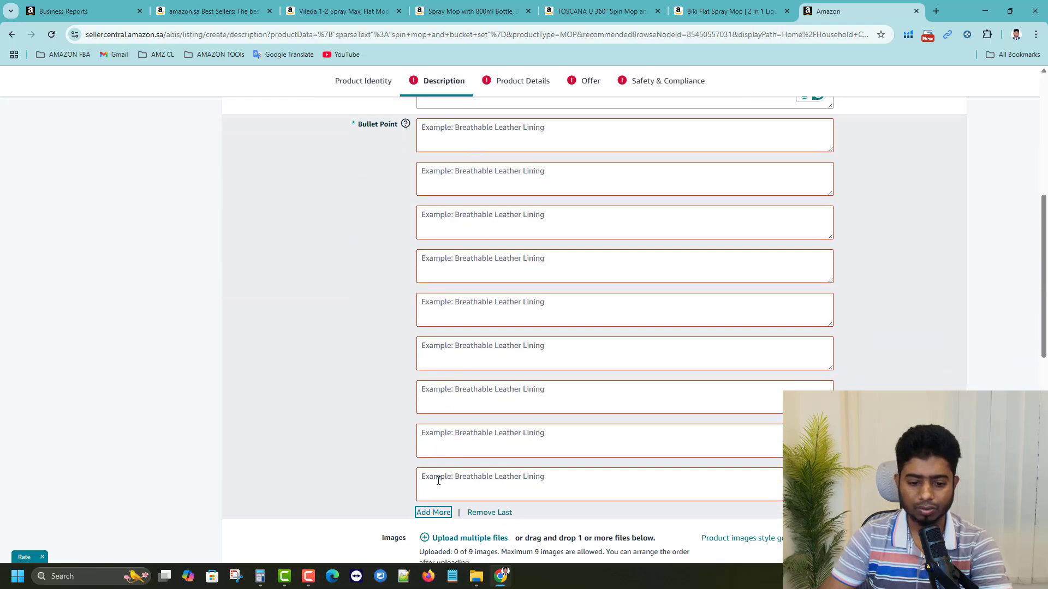
key("Return")
scroll(489, 419, "up", 1)
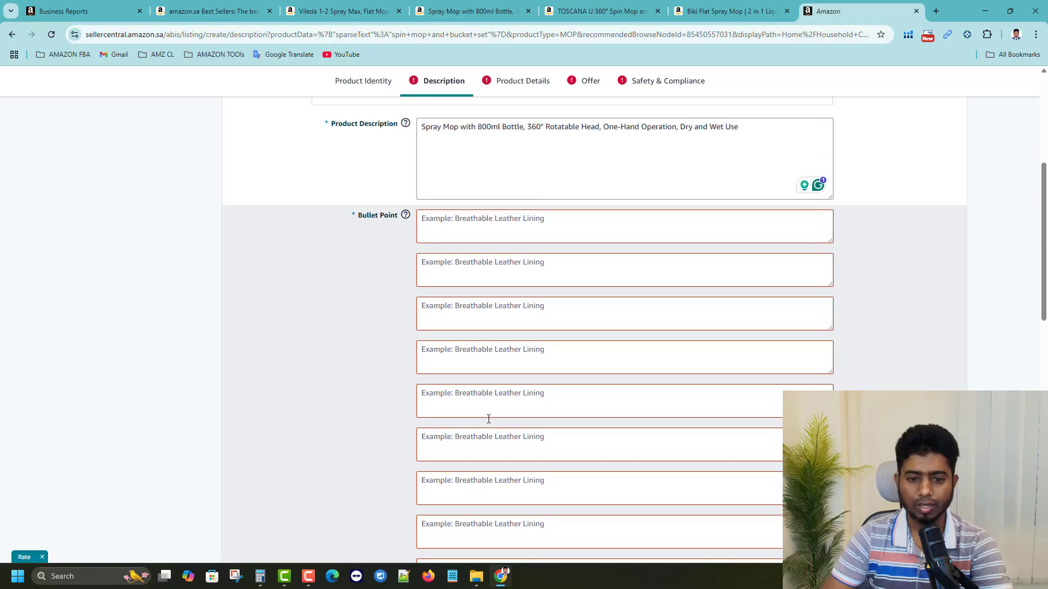
scroll(497, 382, "down", 1)
scroll(497, 385, "down", 3)
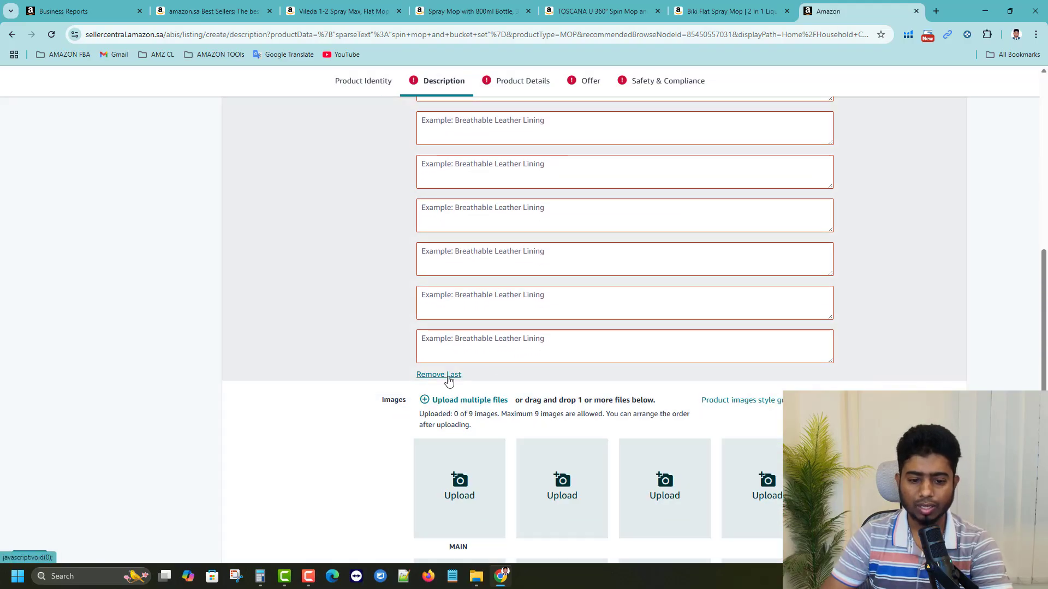
Remove the extra bullet point fields one by one until a single field is left.
left_click(449, 381)
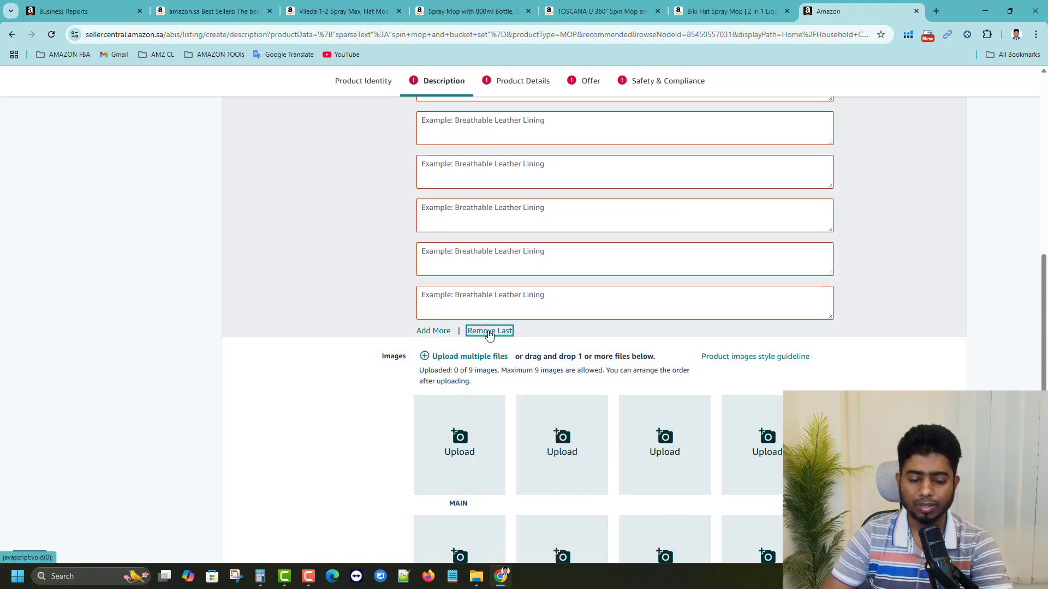
left_click(489, 330)
left_click(502, 289)
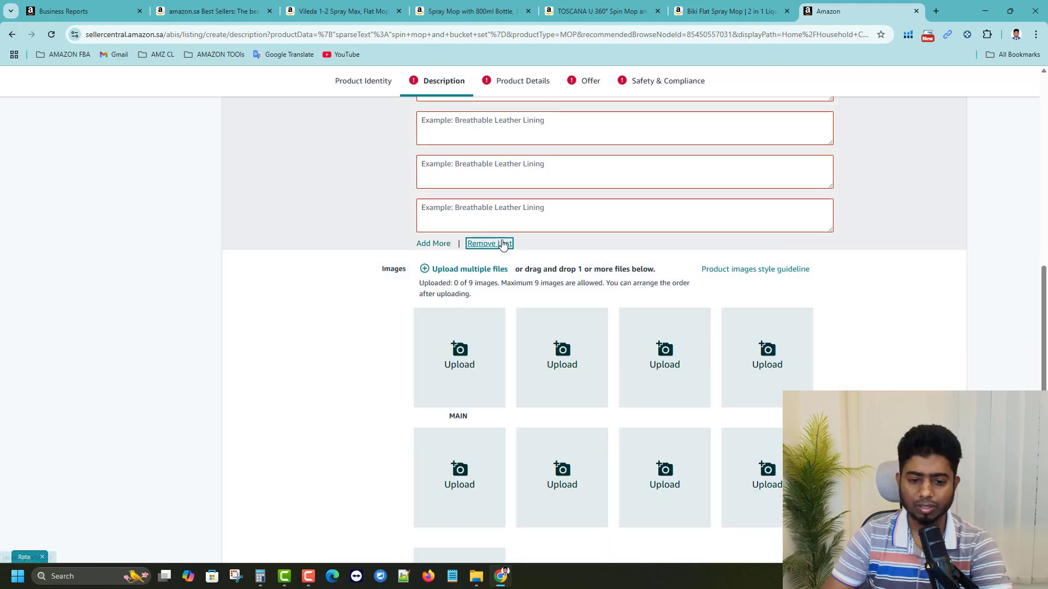
scroll(508, 273, "up", 2)
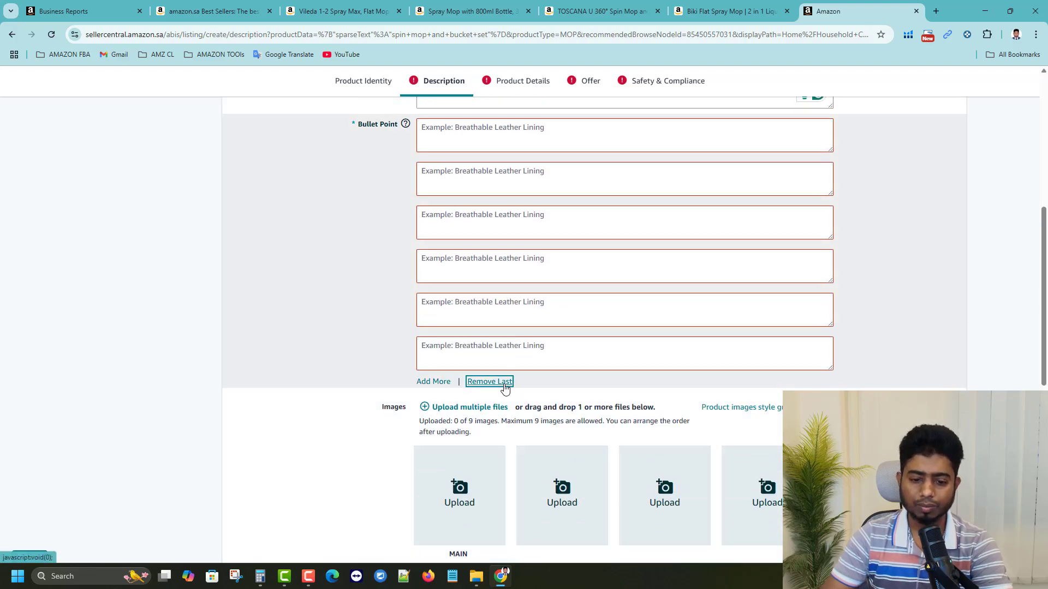
left_click(503, 381)
left_click(503, 338)
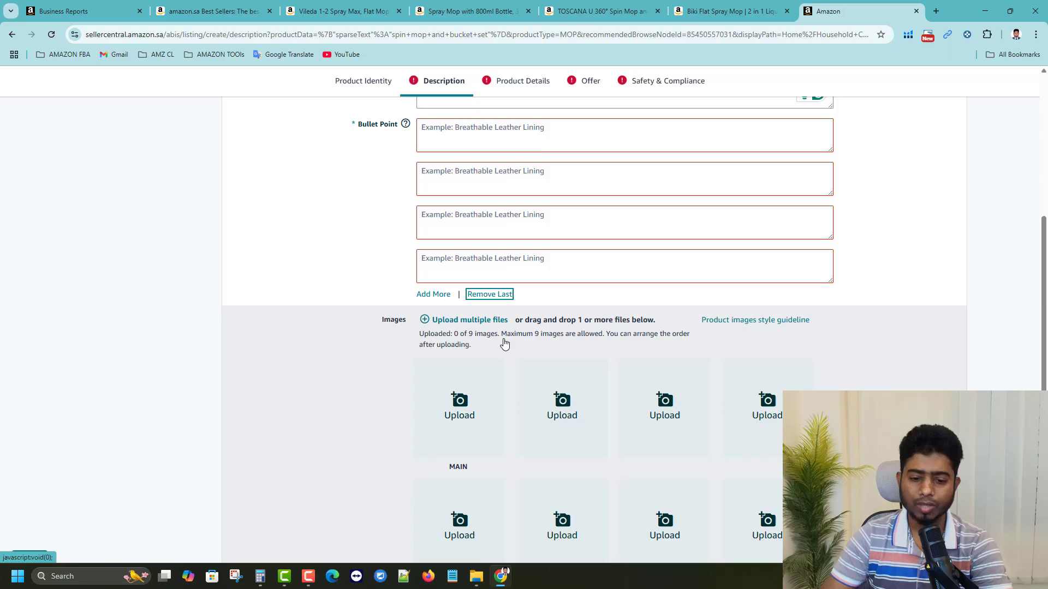
left_click(503, 297)
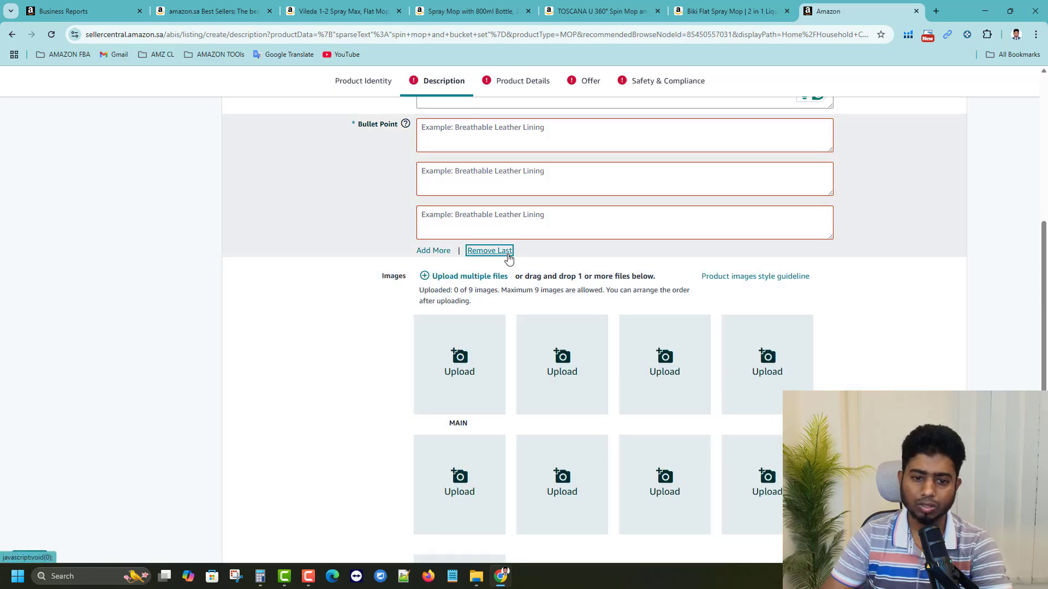
left_click(508, 255)
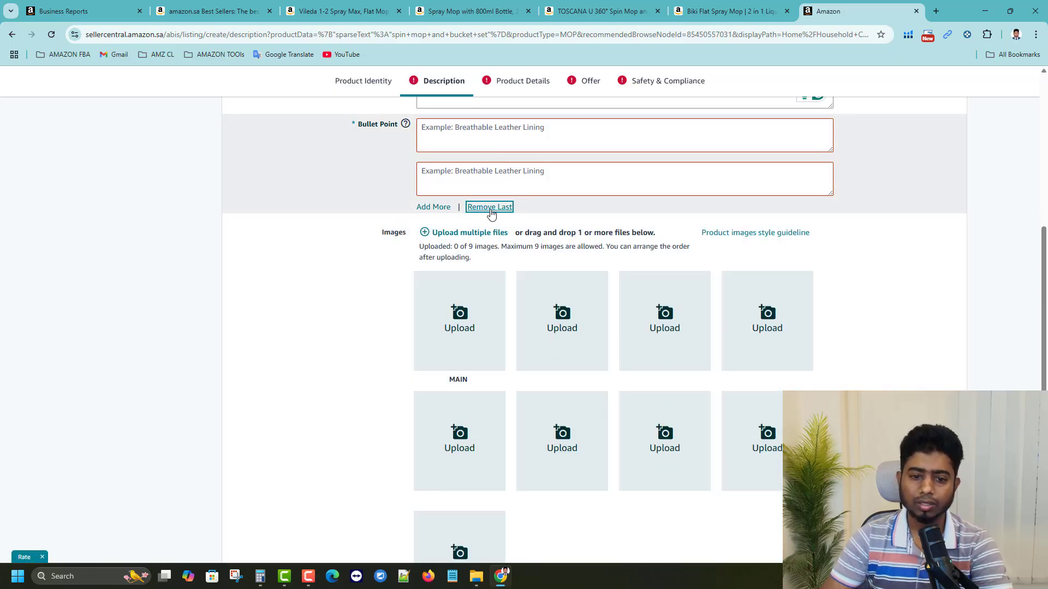
left_click(491, 214)
Fill the bullet point with the copied title "Spray Mop with 800ml Bottle, 360° Rotatable Head, One-Hand Operation, Dry and Wet Use".
left_click(492, 139)
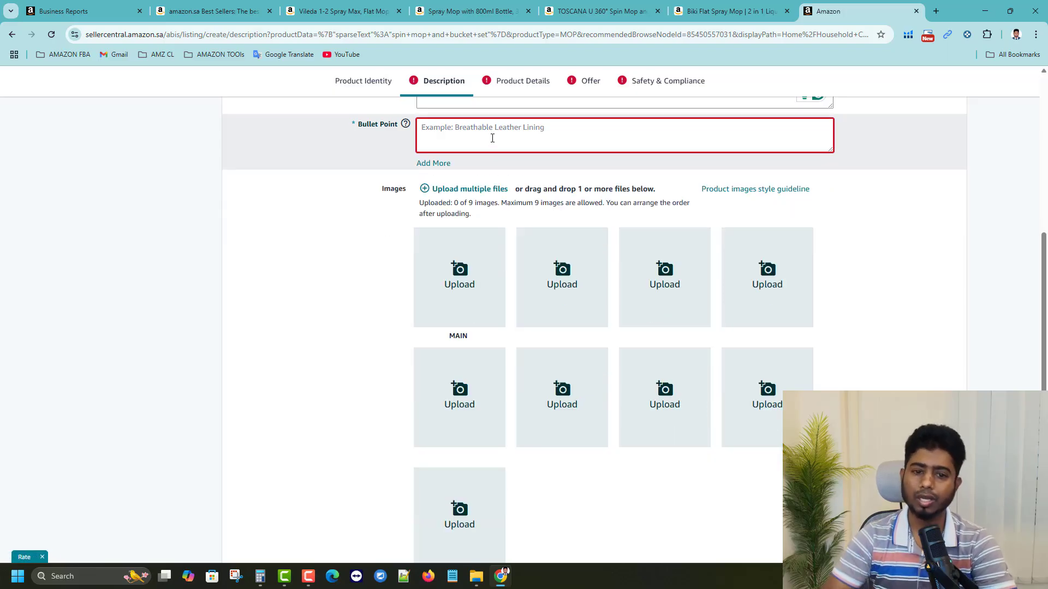
key("ctrl+v")
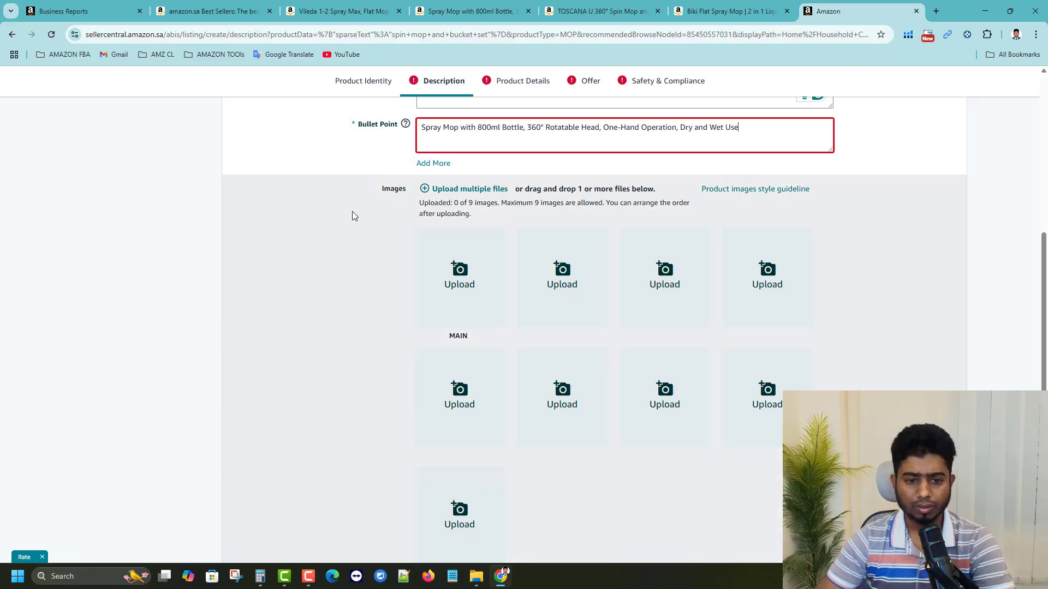
left_click(351, 211)
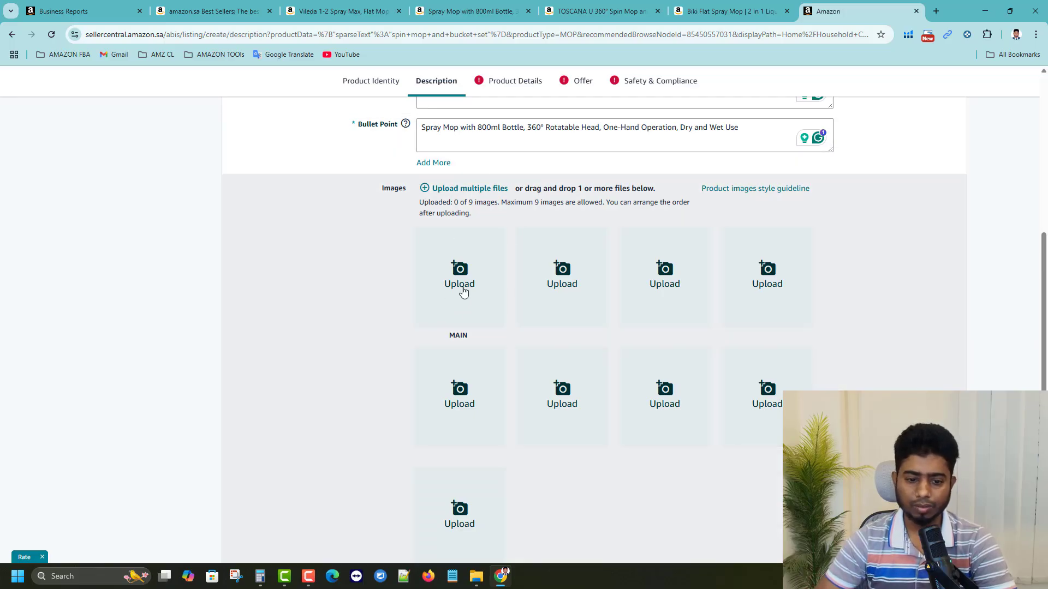
Go to the listing's Product Details section and set the Model Number to kk-10.
left_click(510, 89)
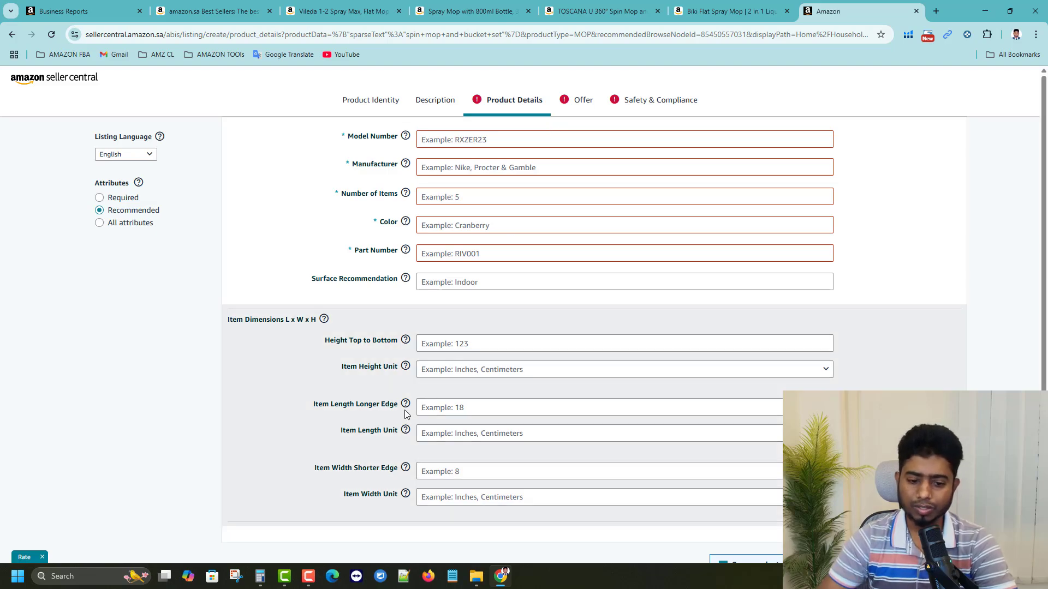
scroll(323, 417, "down", 3)
scroll(323, 418, "up", 3)
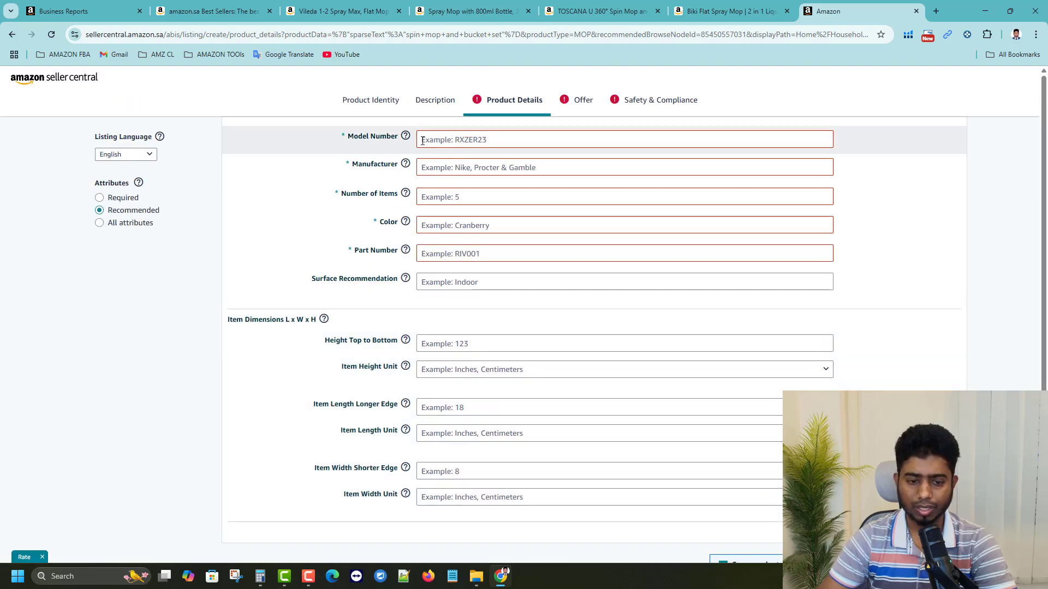
left_click(405, 135)
left_click(397, 336)
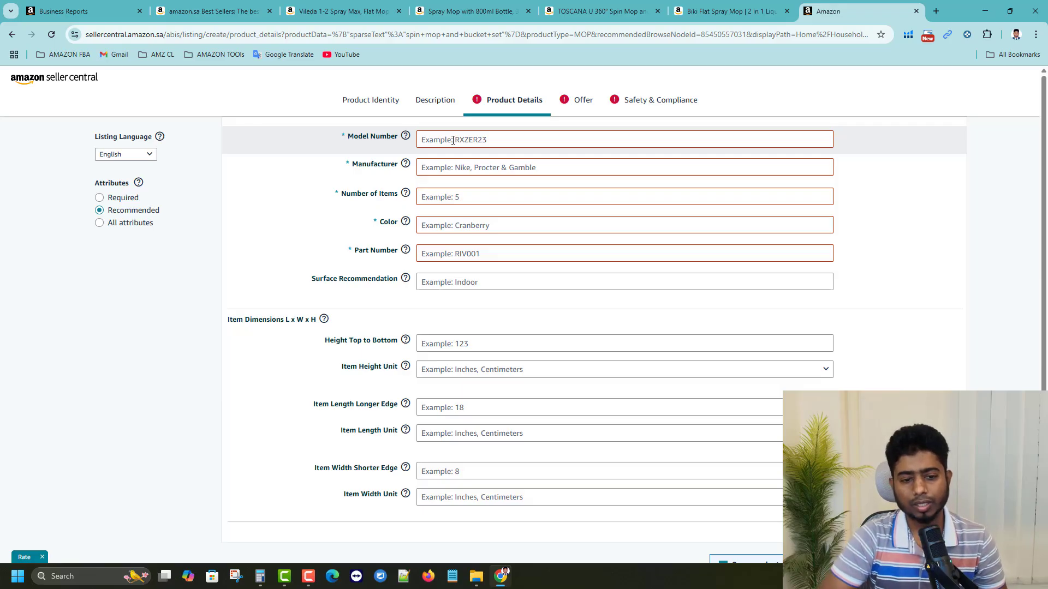
left_click(453, 140)
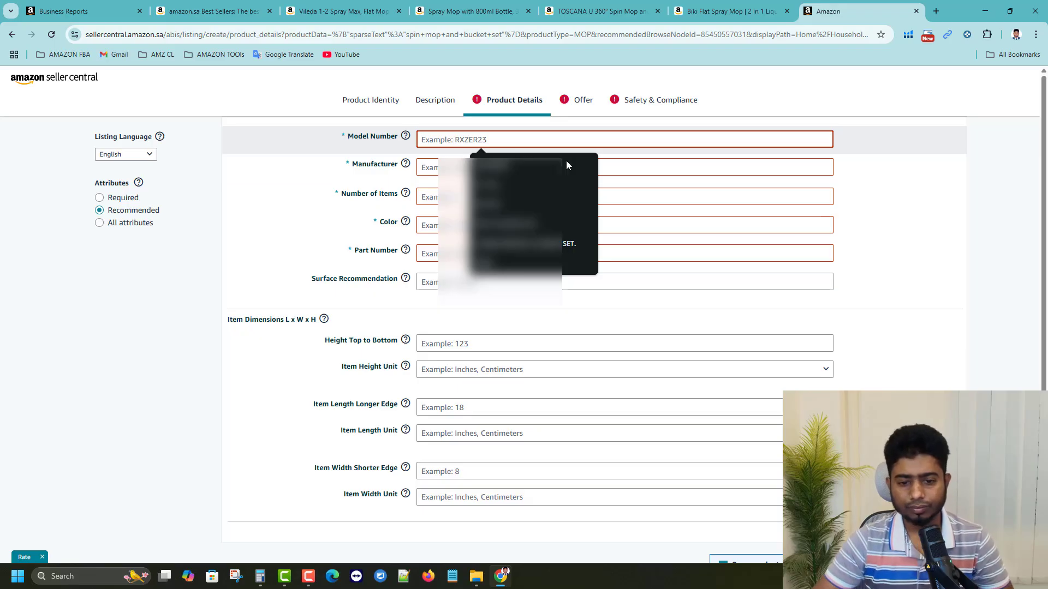
left_click(273, 184)
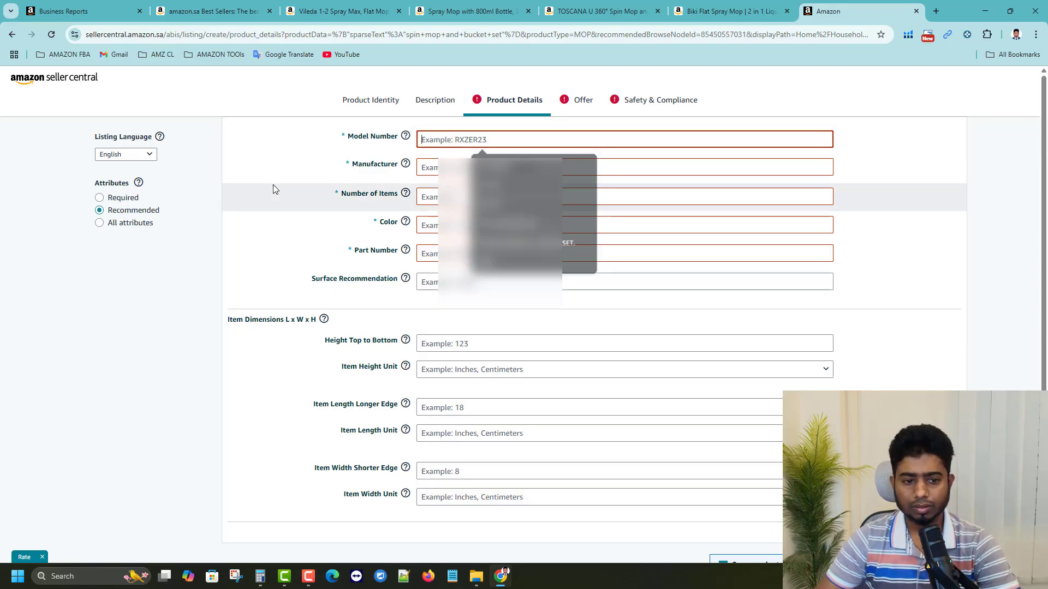
left_click(467, 139)
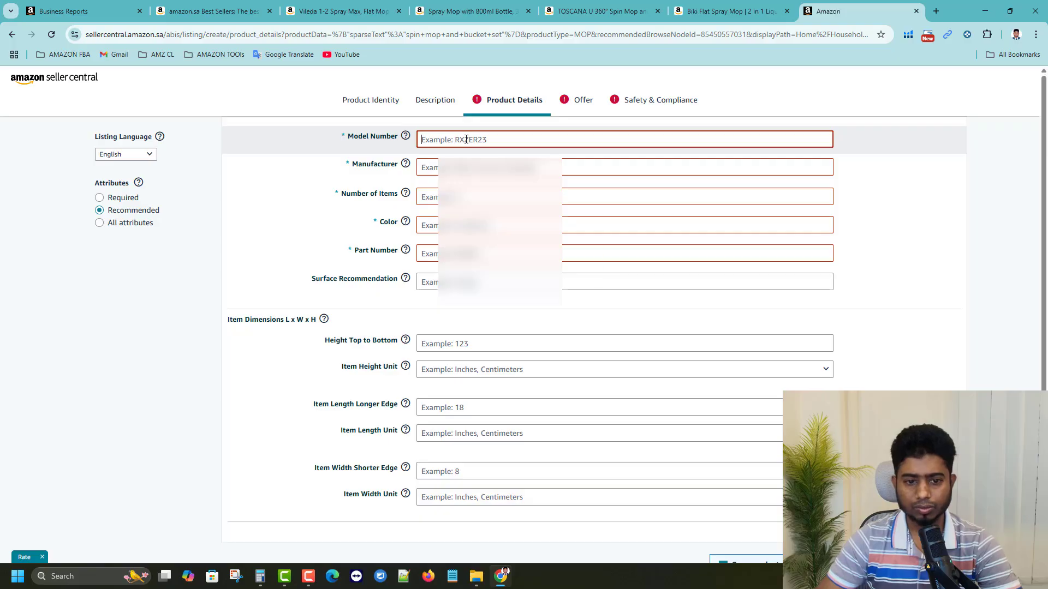
type("kk")
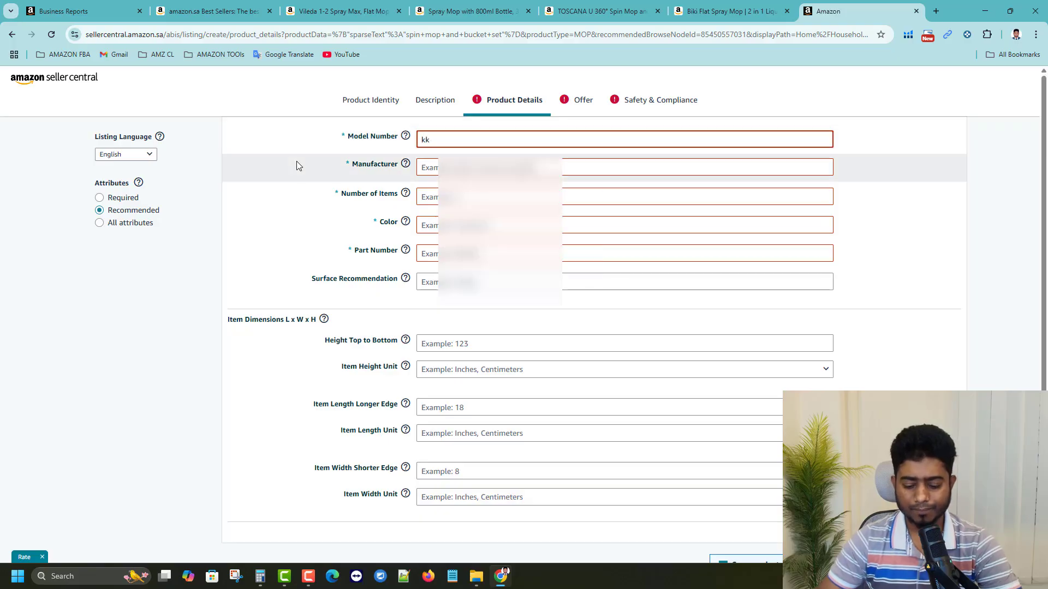
type("-10")
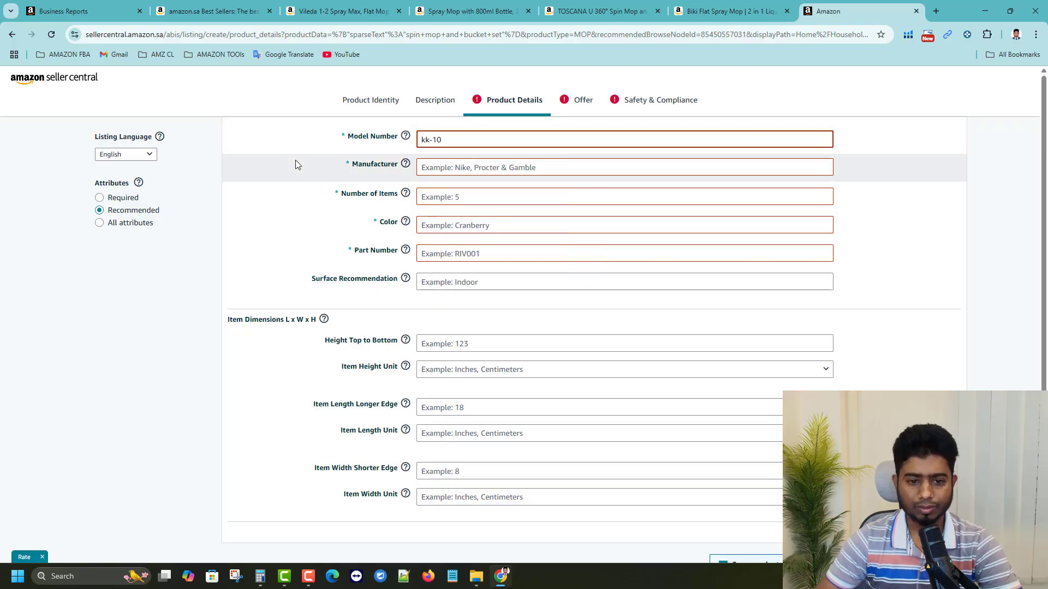
left_click(309, 159)
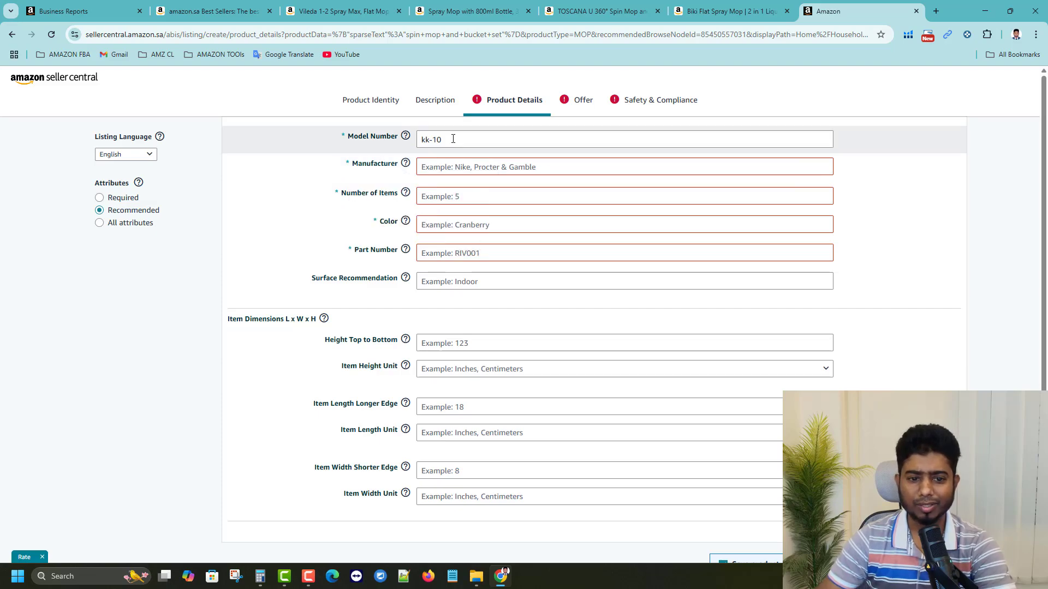
Enter xyz as the Manufacturer and set the Number of Items to 1.
left_click(486, 168)
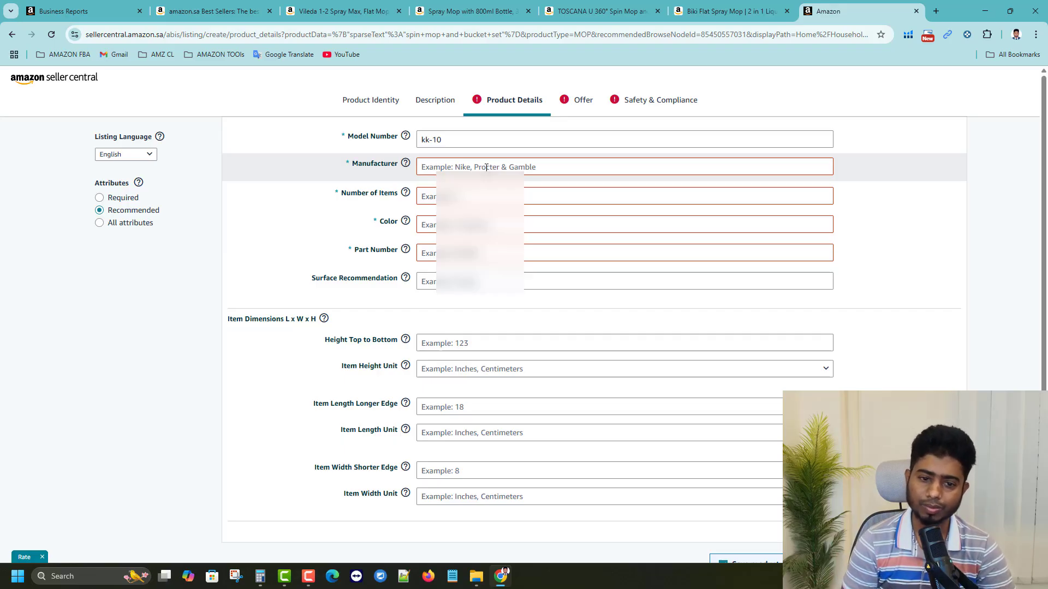
left_click(486, 167)
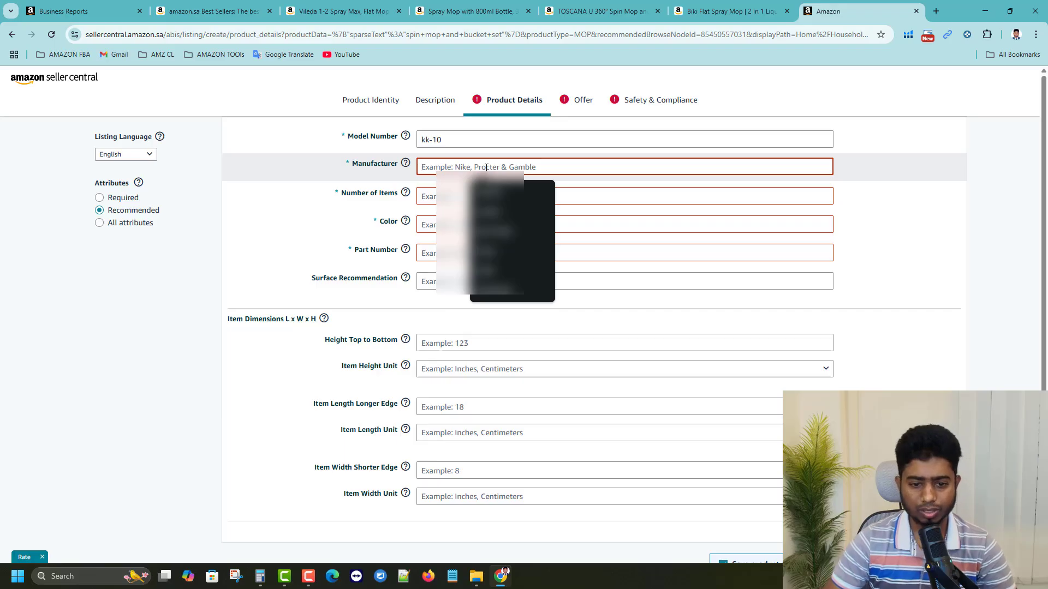
type("xyz")
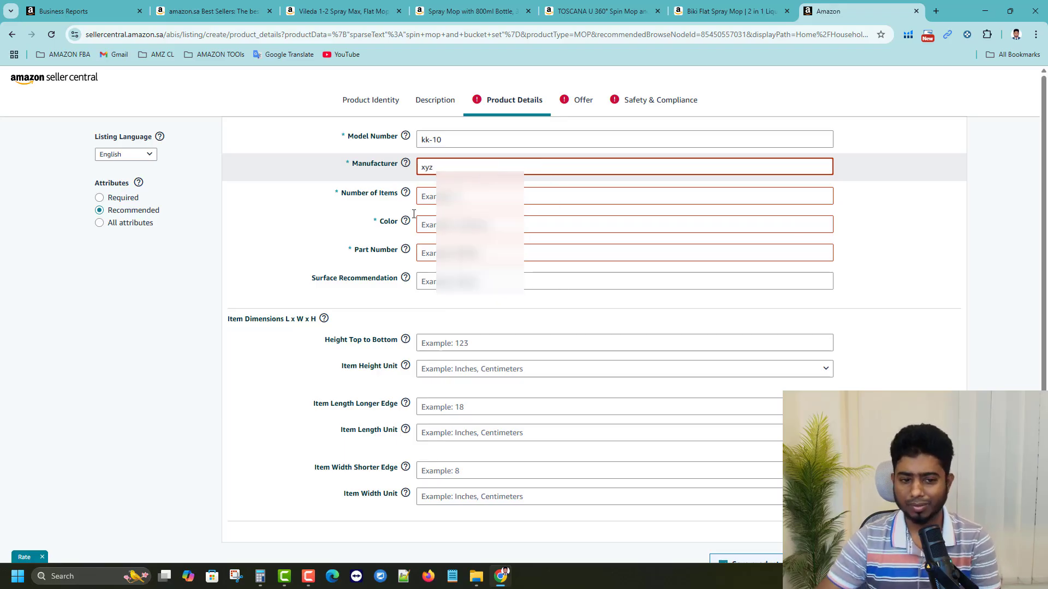
left_click(307, 214)
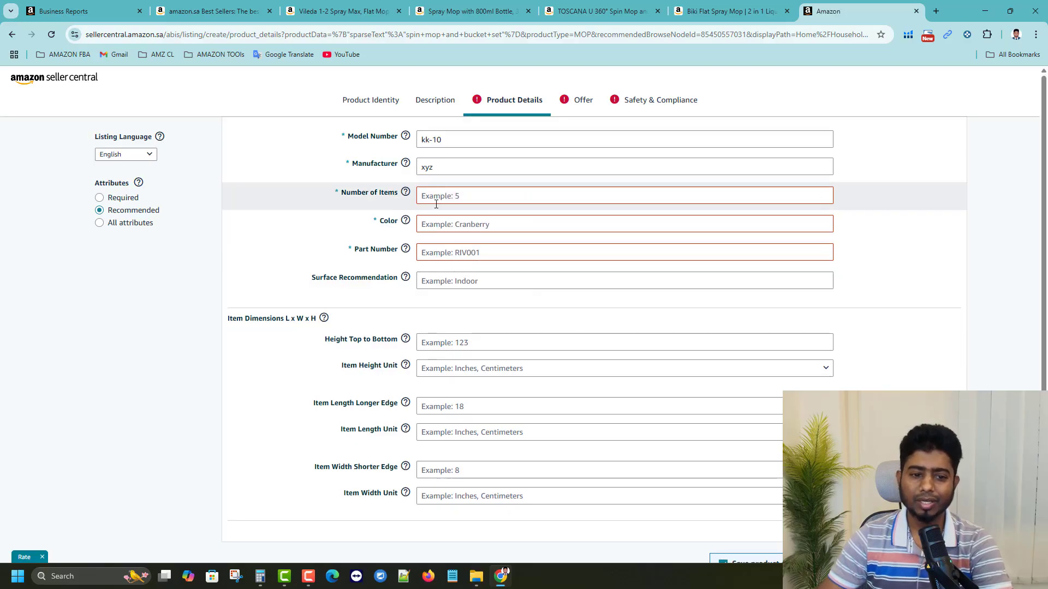
left_click(447, 203)
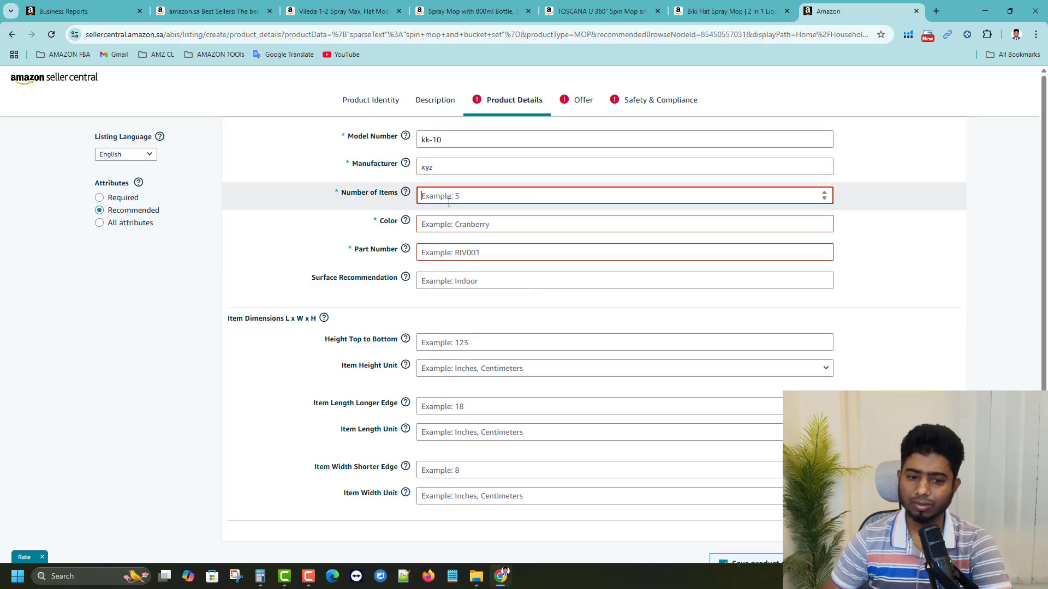
type("1")
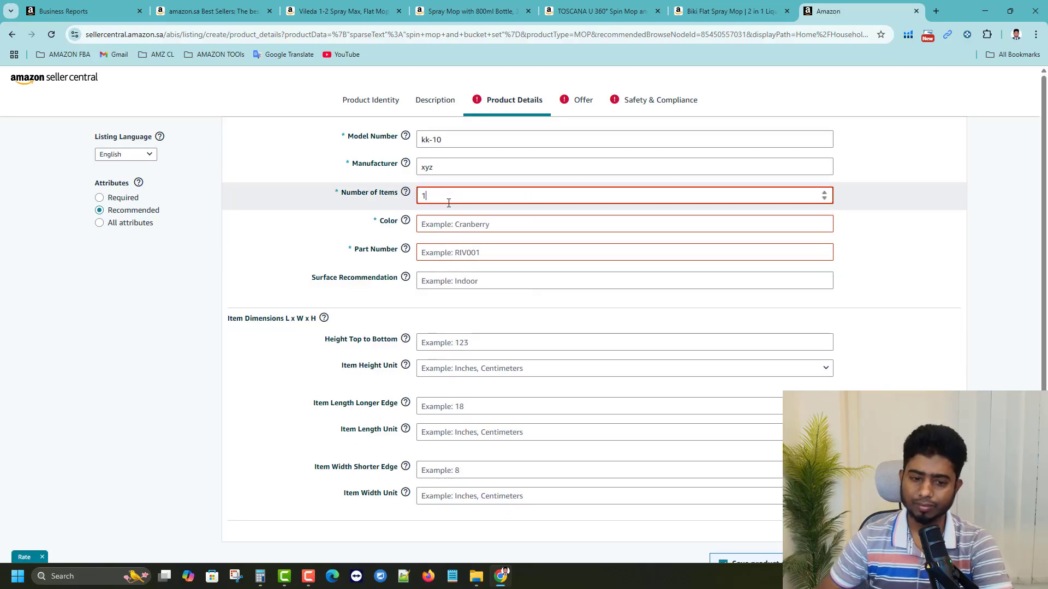
Set the Color to Navy and fill the Part Number with the saved entry ZT-123.
left_click(478, 224)
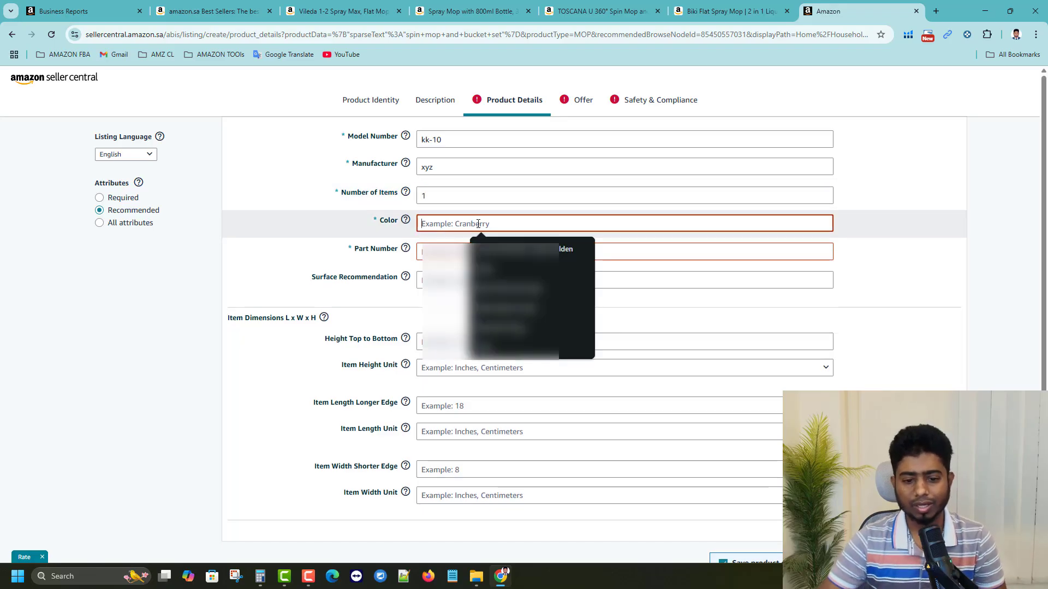
type("Navy")
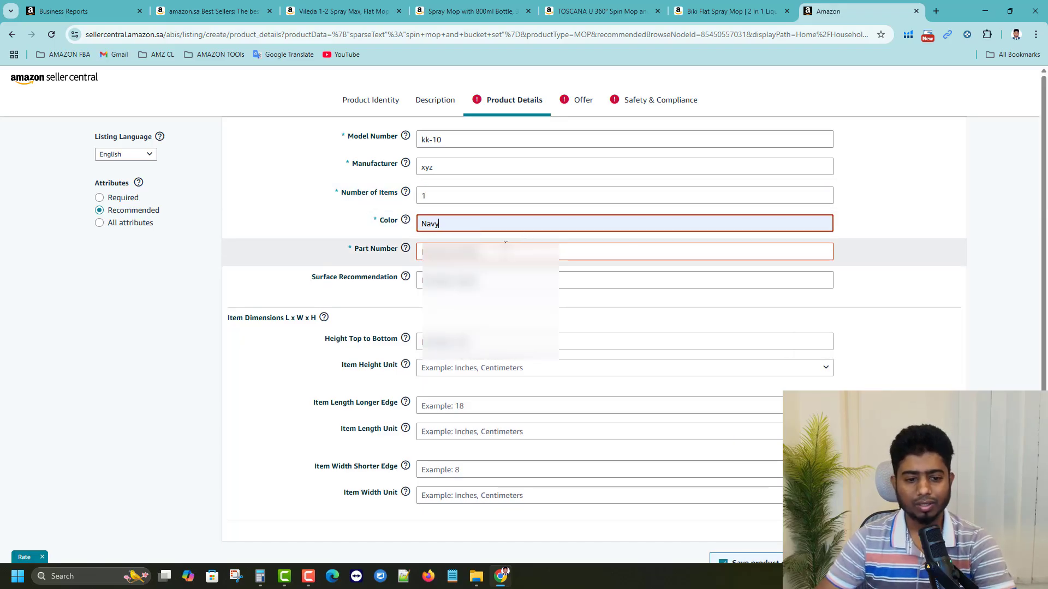
left_click(483, 253)
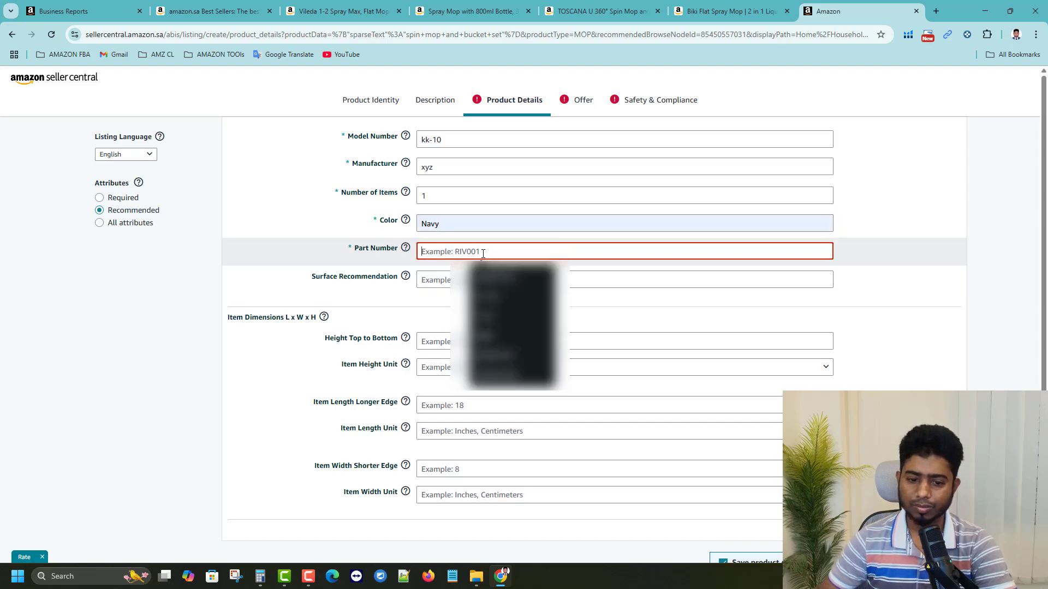
left_click(508, 299)
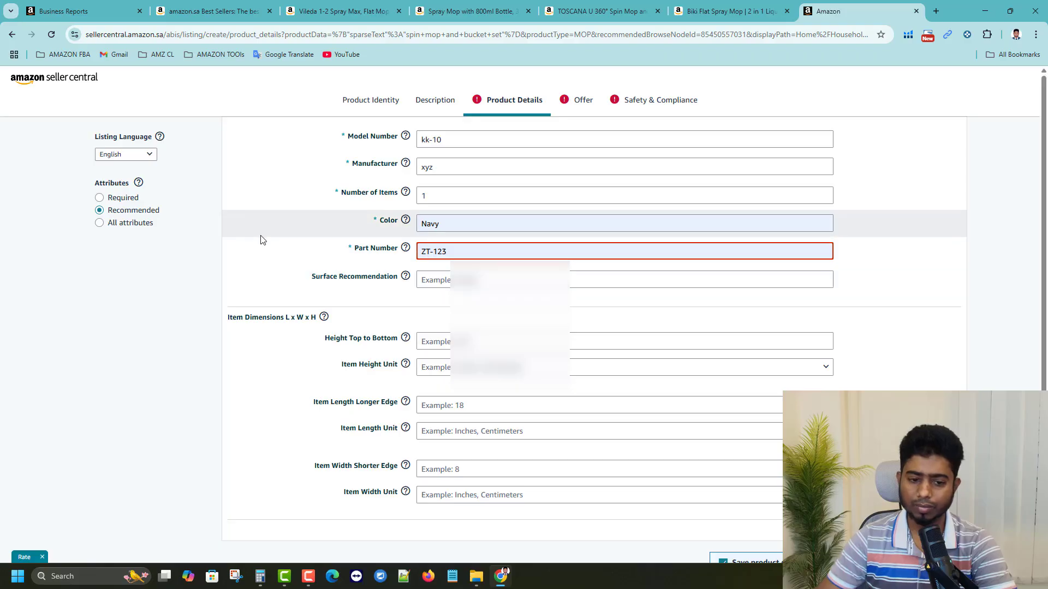
scroll(299, 351, "down", 3)
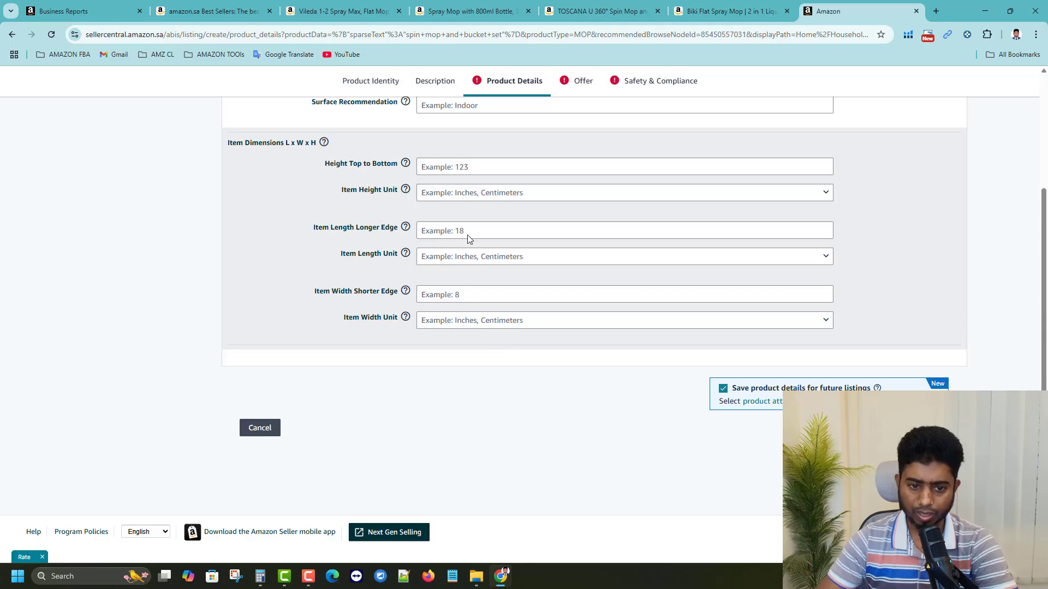
scroll(460, 325, "up", 3)
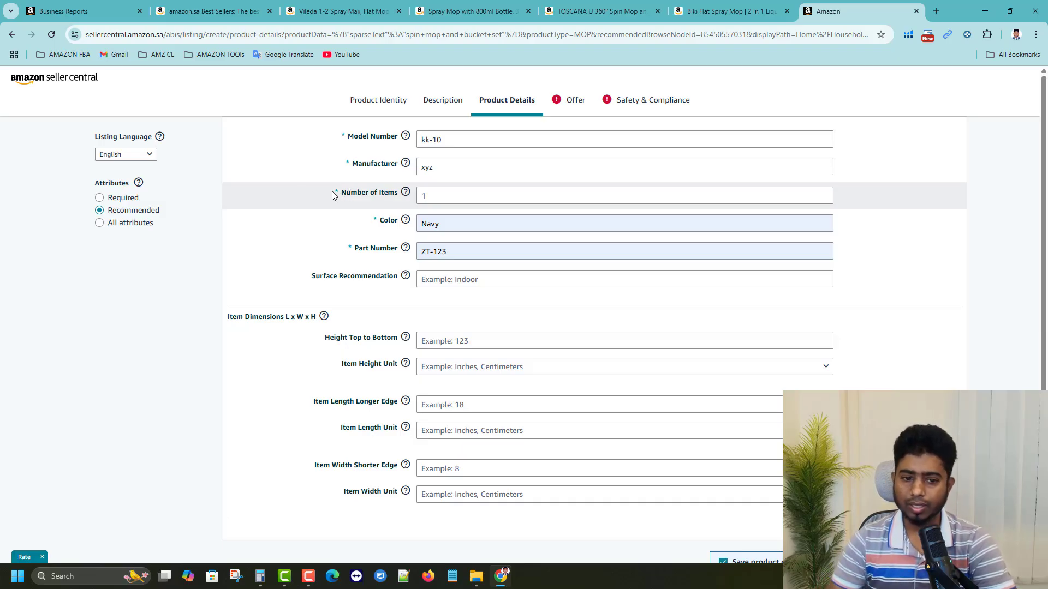
left_click_drag(327, 194, 399, 198)
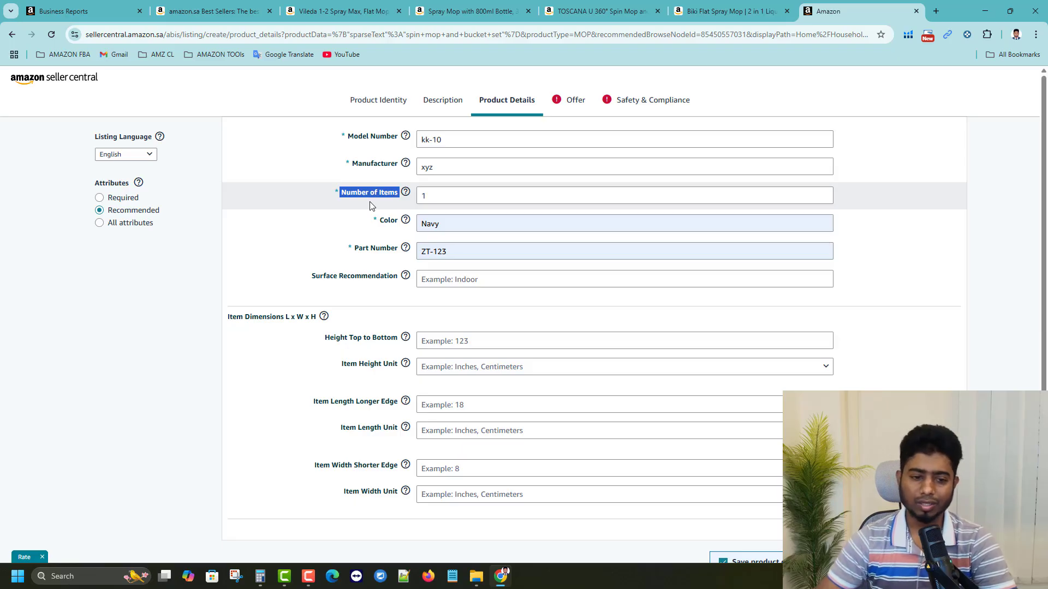
left_click(309, 213)
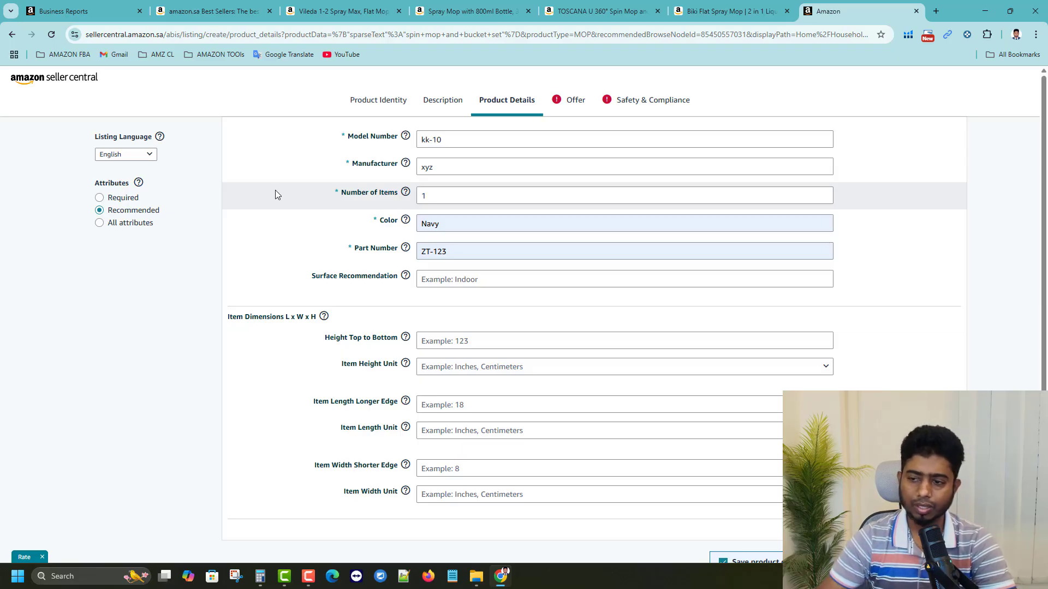
Open the listing's Offer section and check the saved suggestions for the SKU field without choosing one.
left_click(569, 103)
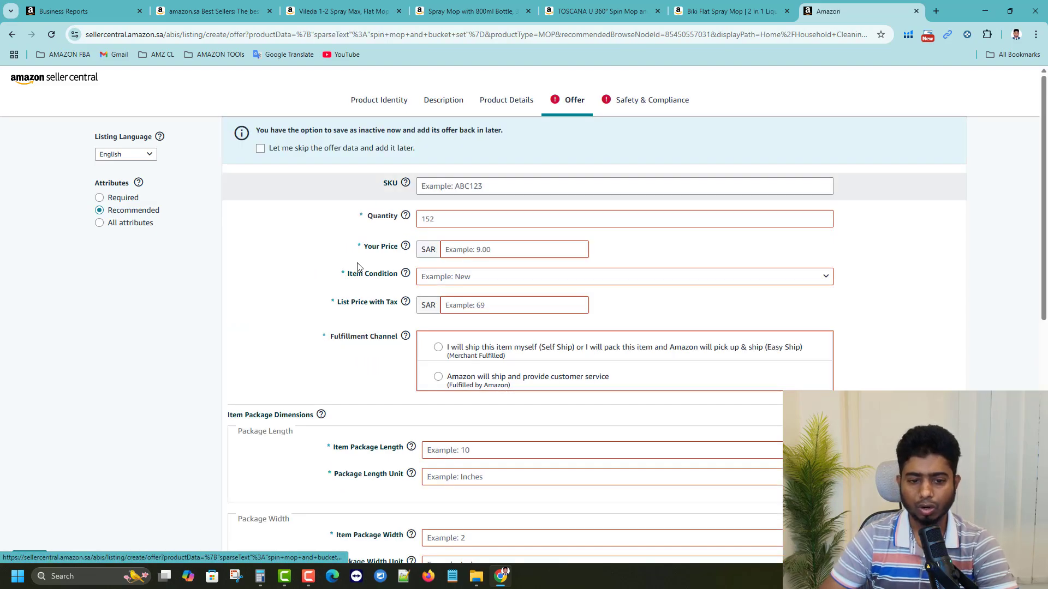
left_click(440, 186)
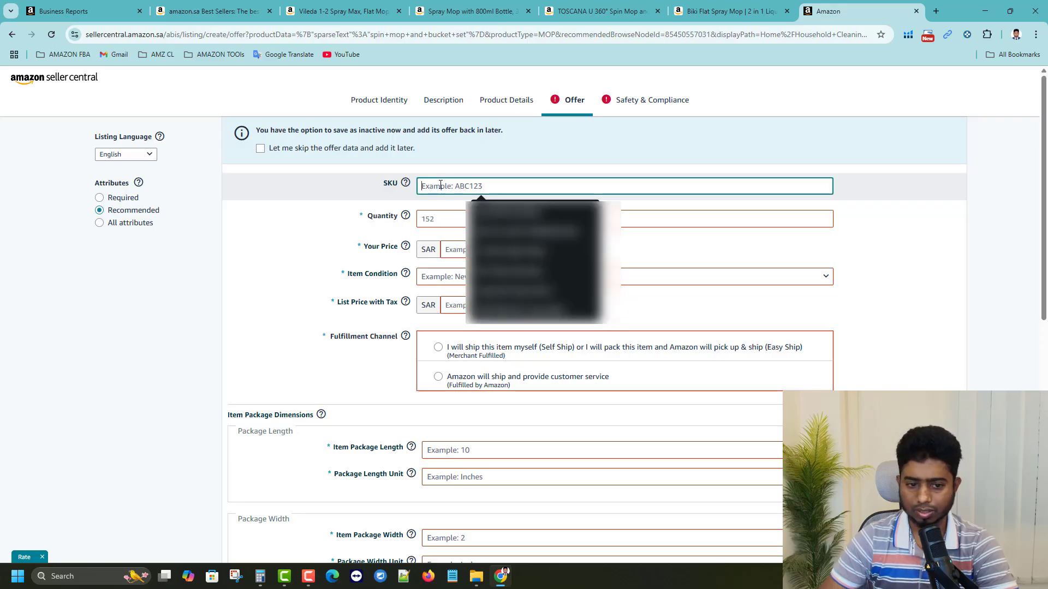
left_click(337, 199)
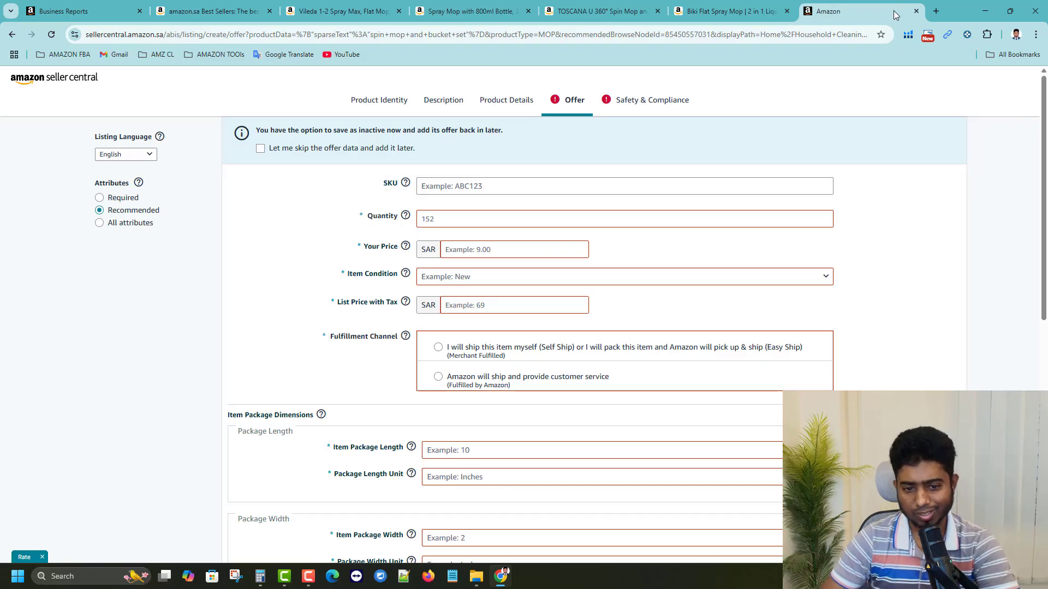
Copy "Spin Mop and Bucket" from the TOSCANA U product title and paste it into a new browser tab's address bar as SKU draft text.
left_click(935, 13)
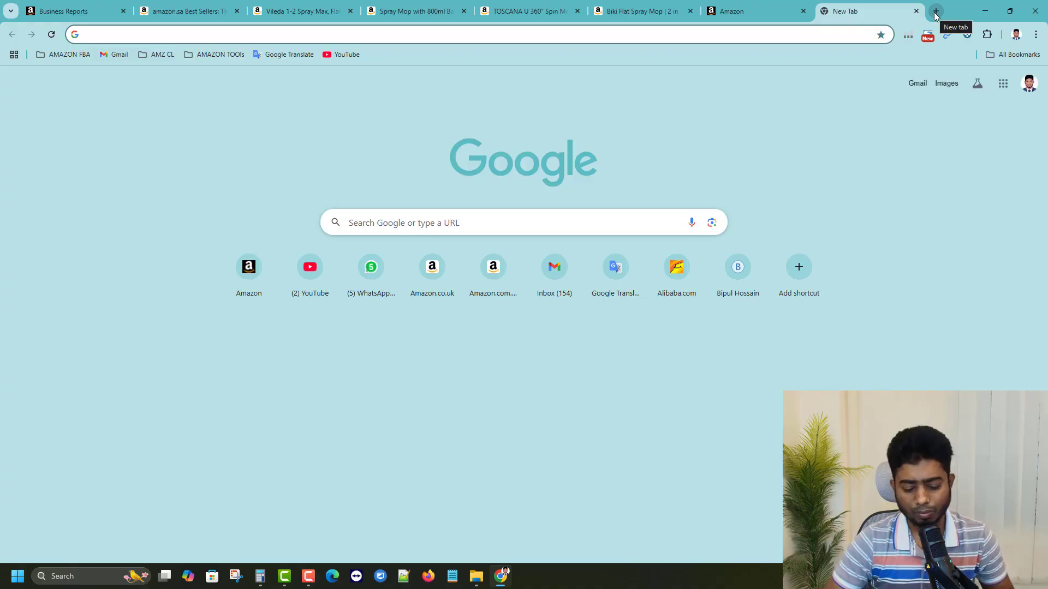
left_click(521, 11)
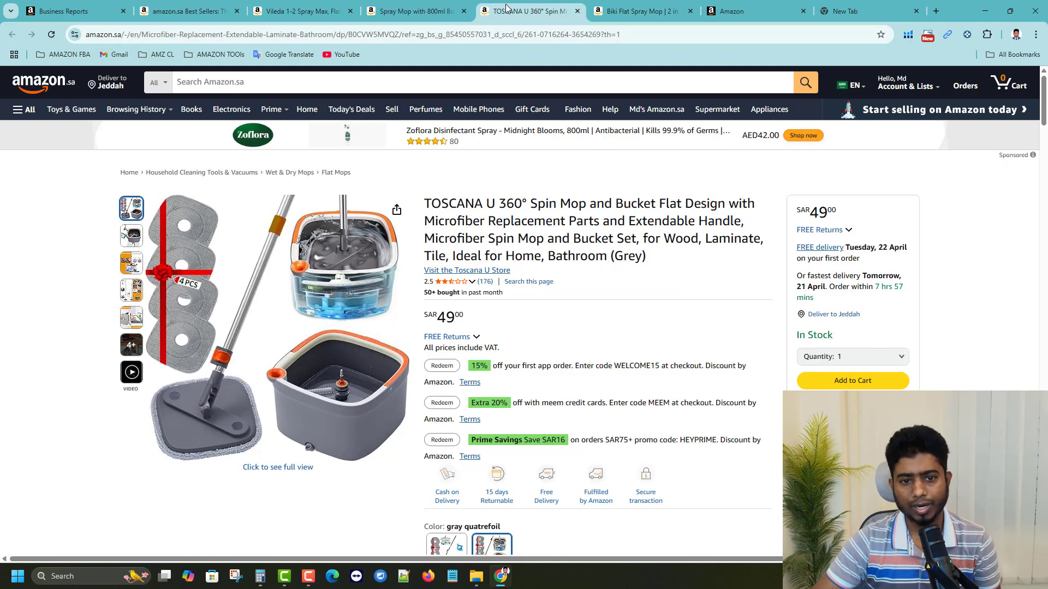
left_click_drag(527, 205, 655, 205)
key("ctrl+c")
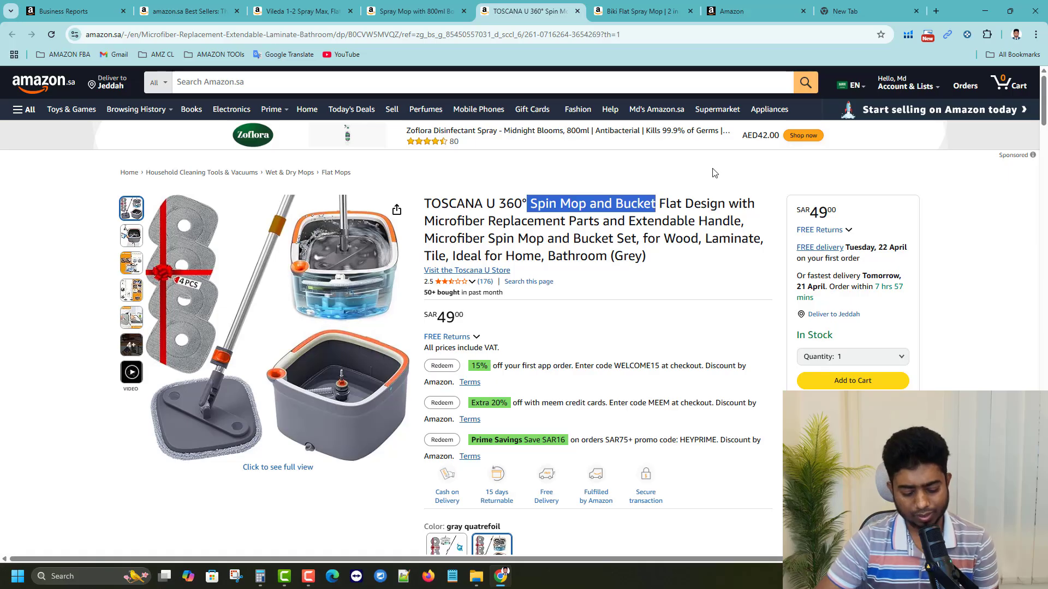
left_click(873, 11)
left_click(196, 34)
key("ctrl+v")
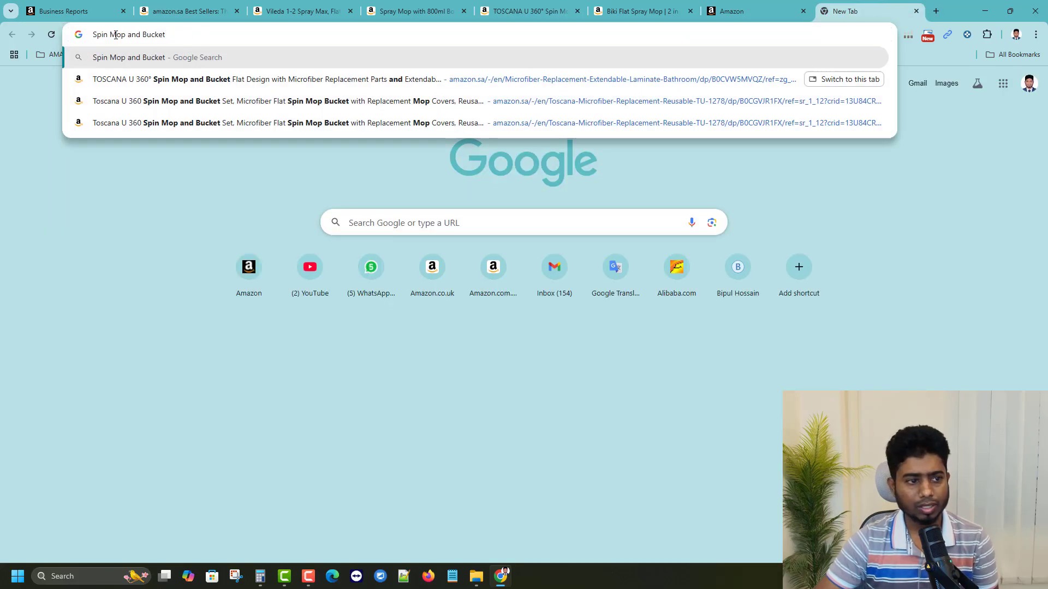
Rework the pasted text into a hyphenated SKU draft reading "FBA-Spin-Mop-Bucket", dropping the word "and".
left_click(110, 35)
key("BackSpace")
type("-")
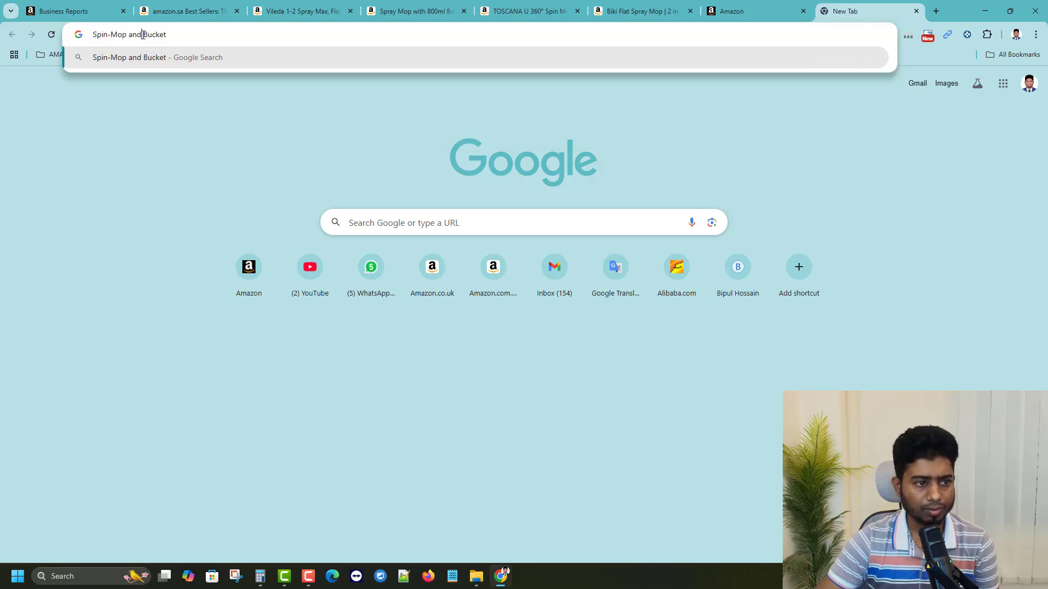
left_click(136, 34)
key("Delete")
key("Delete")
key("Delete")
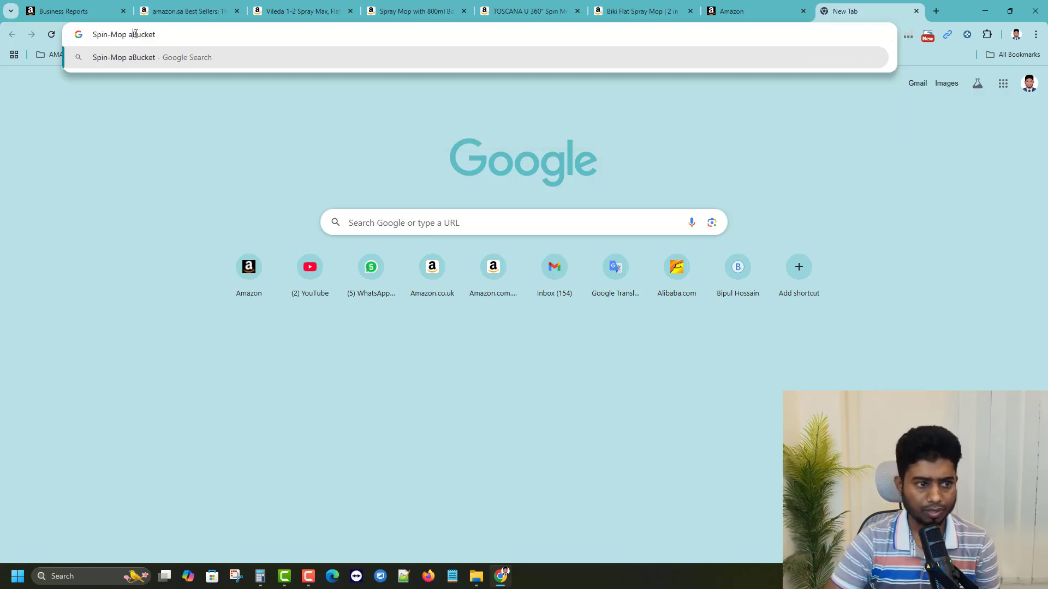
key("BackSpace")
key("BackSpace")
type("-")
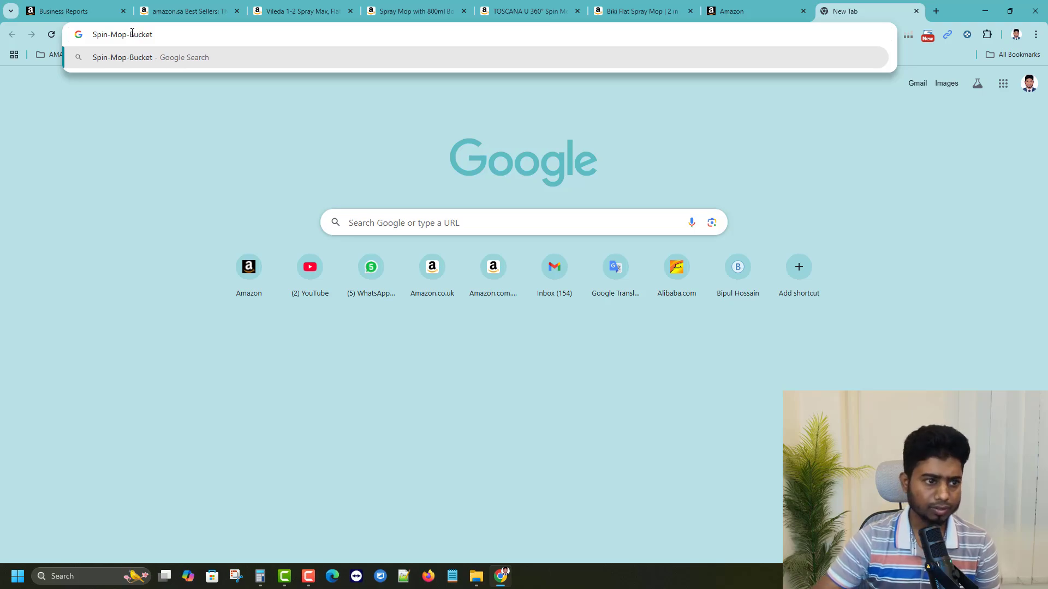
left_click(93, 37)
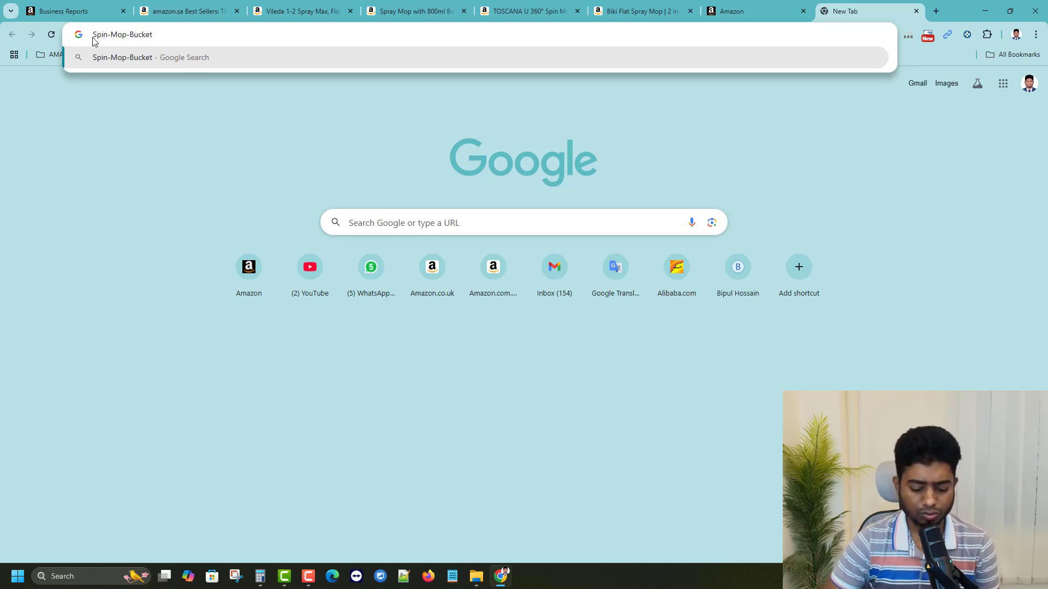
type("FBA-")
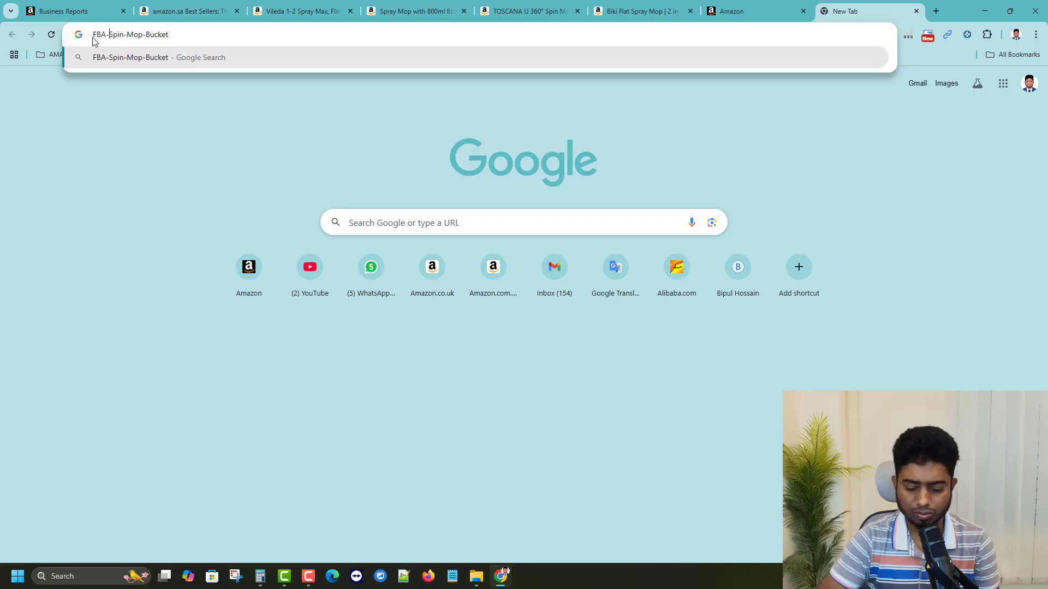
Copy the hyphenated SKU draft from the new tab's address bar and enter "FBA-Spin-Mop-Bucket" as the listing's SKU.
left_click_drag(177, 37, 93, 39)
key("ctrl+c")
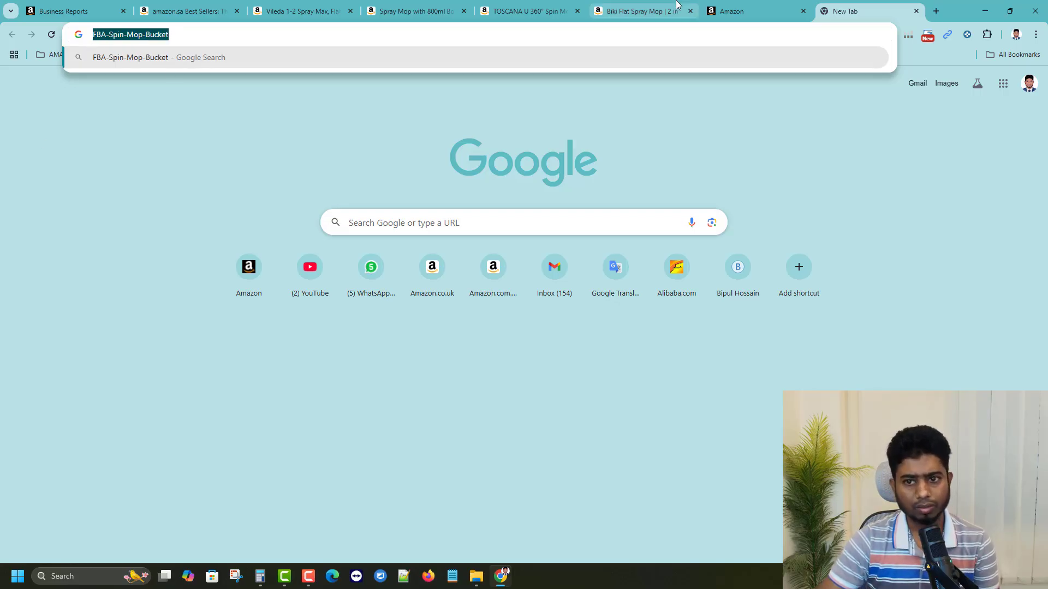
left_click(755, 11)
left_click(469, 185)
key("ctrl+v")
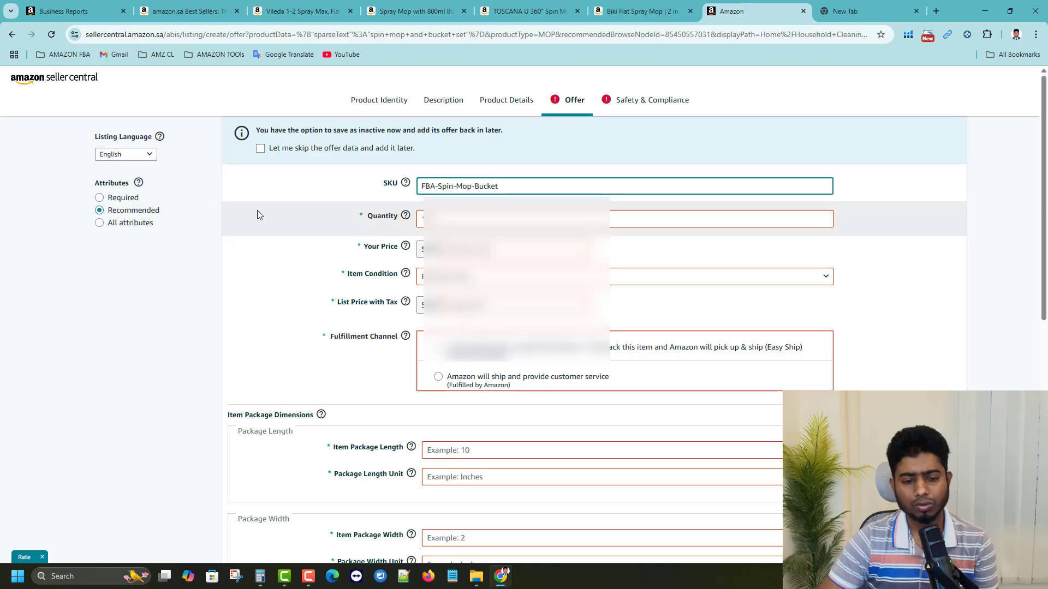
left_click(261, 207)
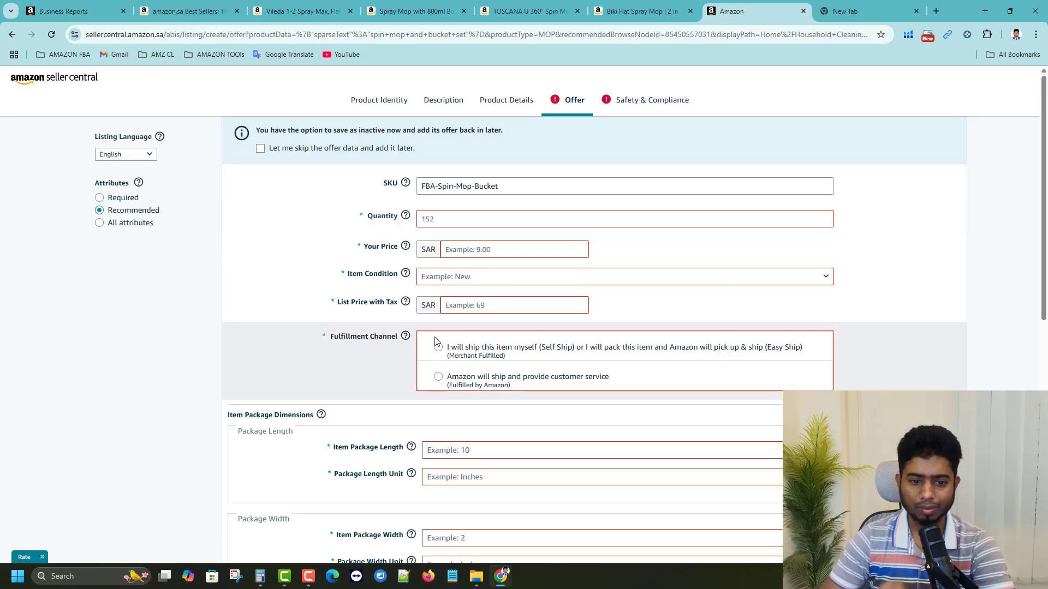
Set Your Price to SAR 100 and the Item Condition to New in the offer data.
scroll(306, 277, "down", 2)
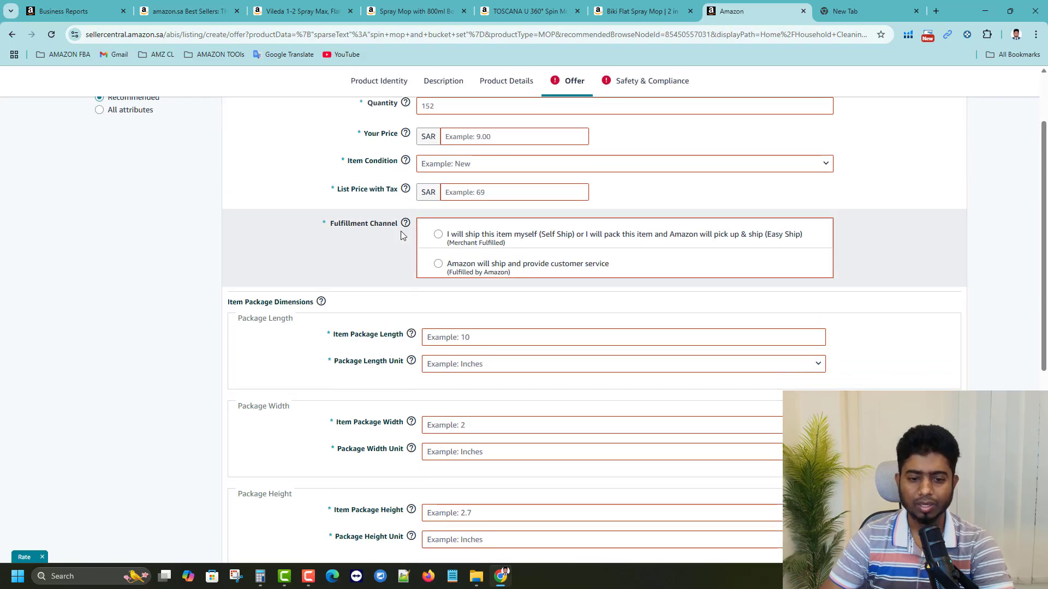
left_click(514, 137)
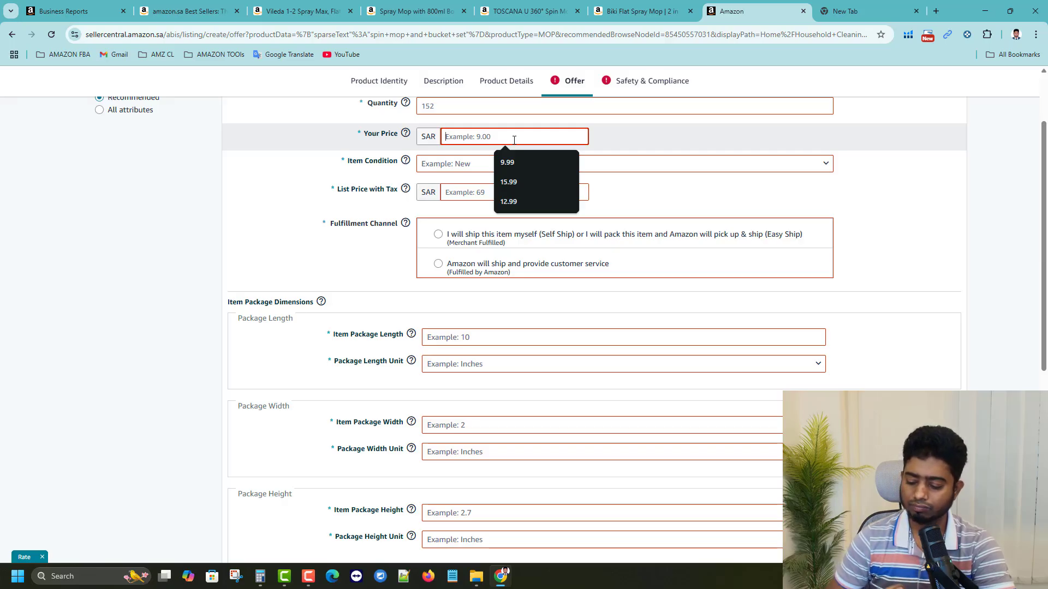
type("100")
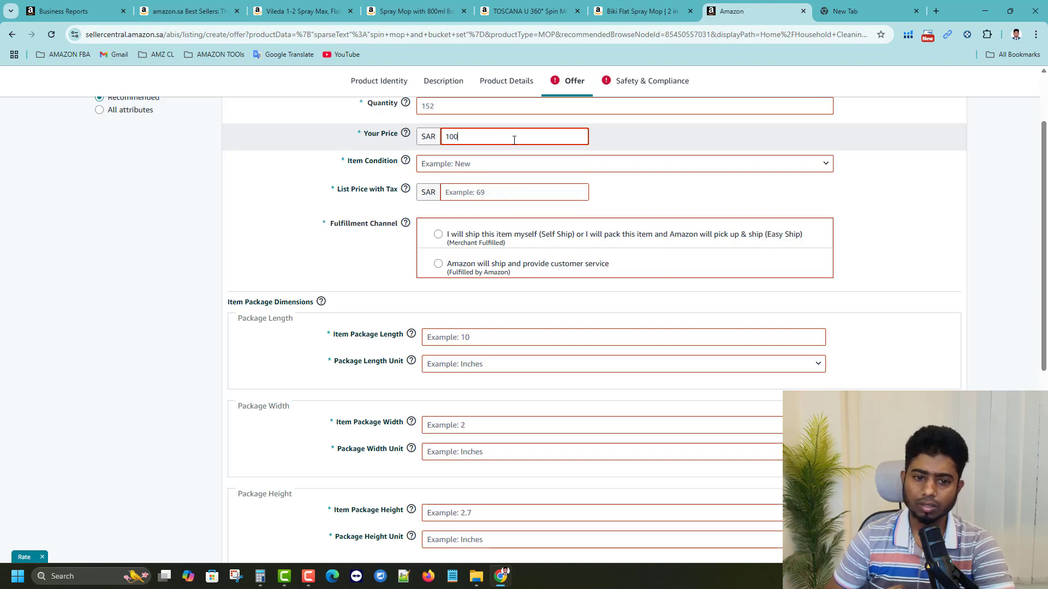
left_click(661, 152)
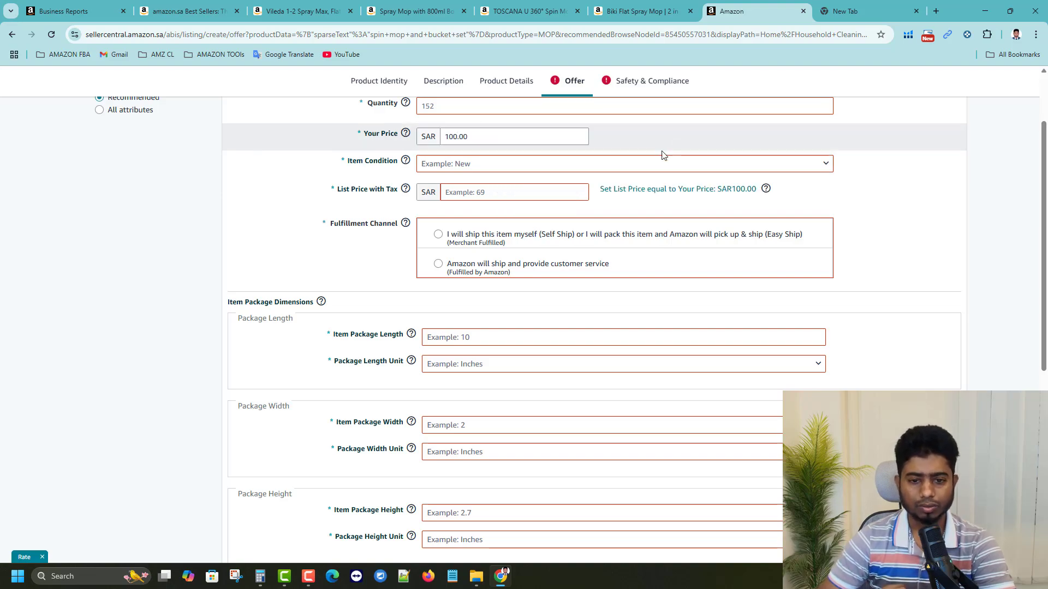
left_click(464, 165)
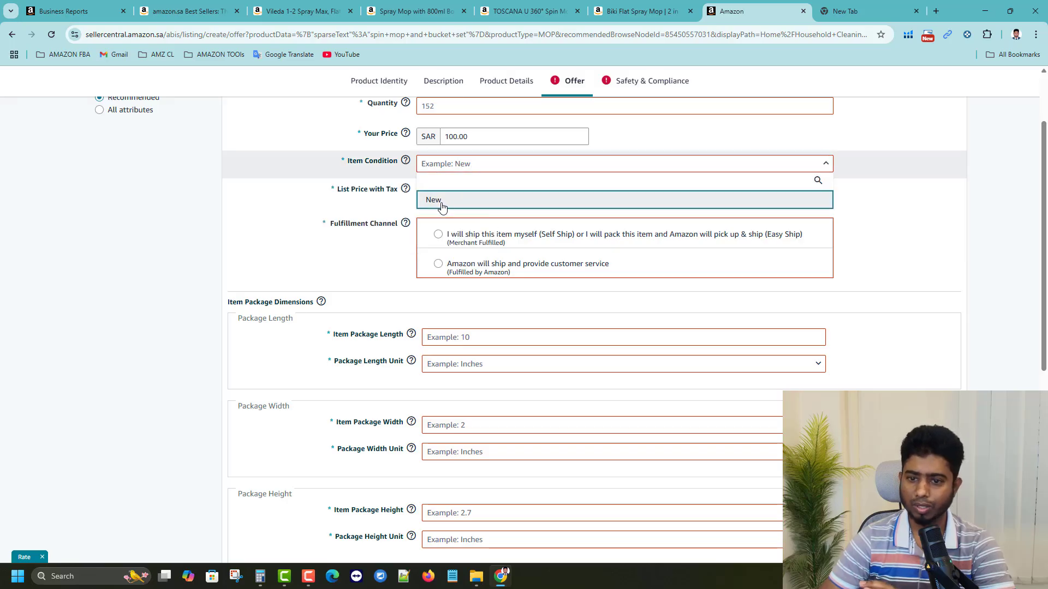
key("Return")
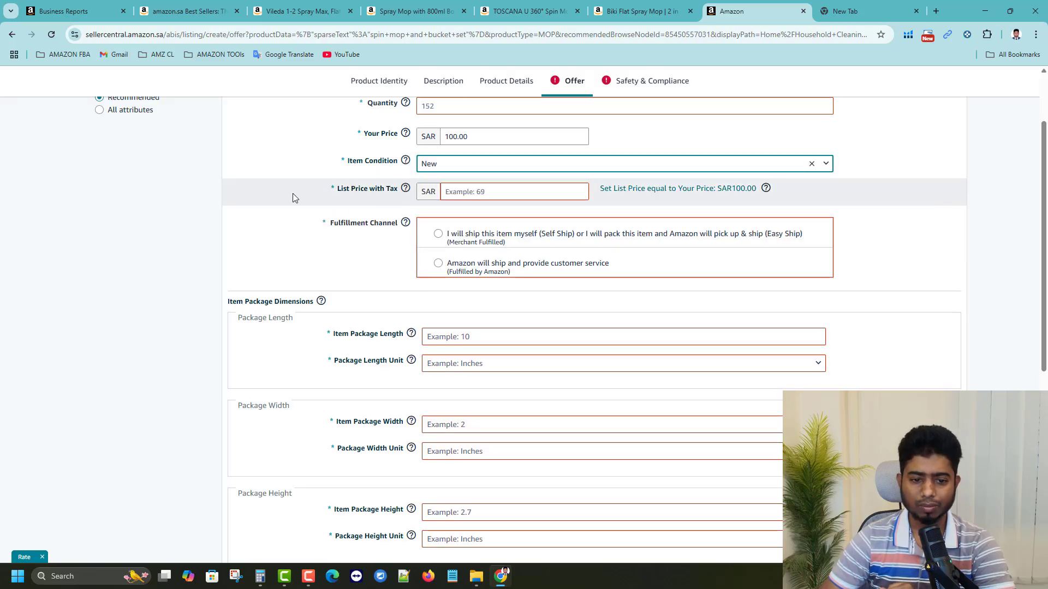
Set the List Price with Tax to SAR 110 and choose Fulfilled by Amazon as the Fulfillment Channel.
left_click(489, 192)
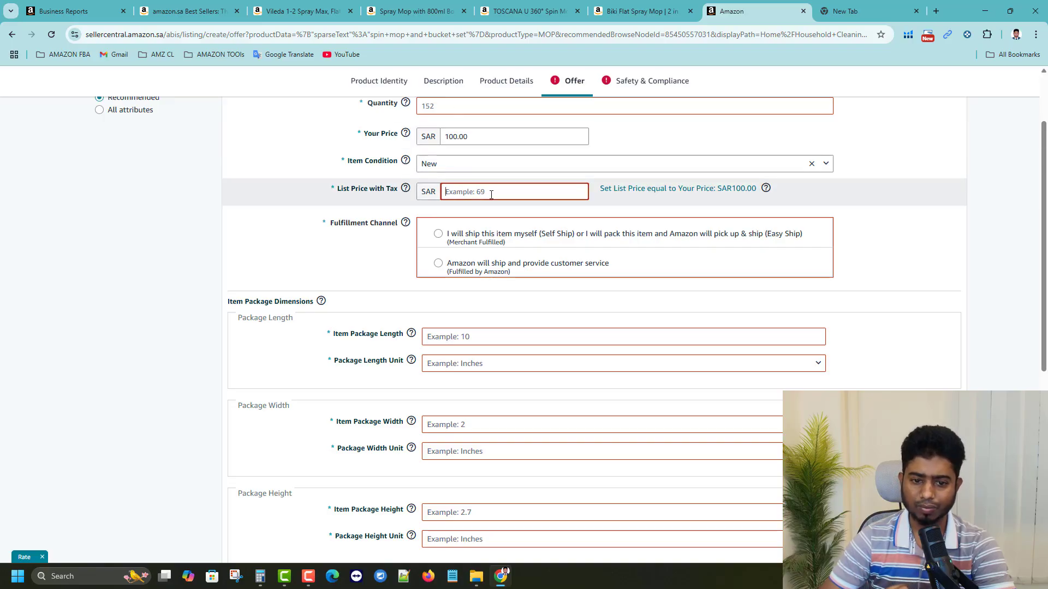
type("100")
key("BackSpace")
key("BackSpace")
key("BackSpace")
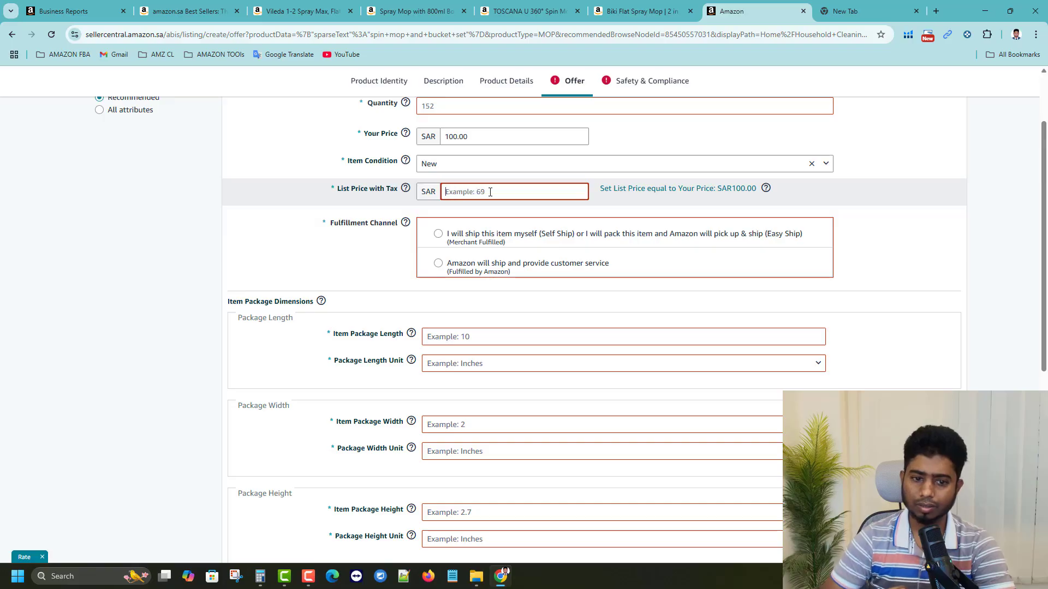
type("10")
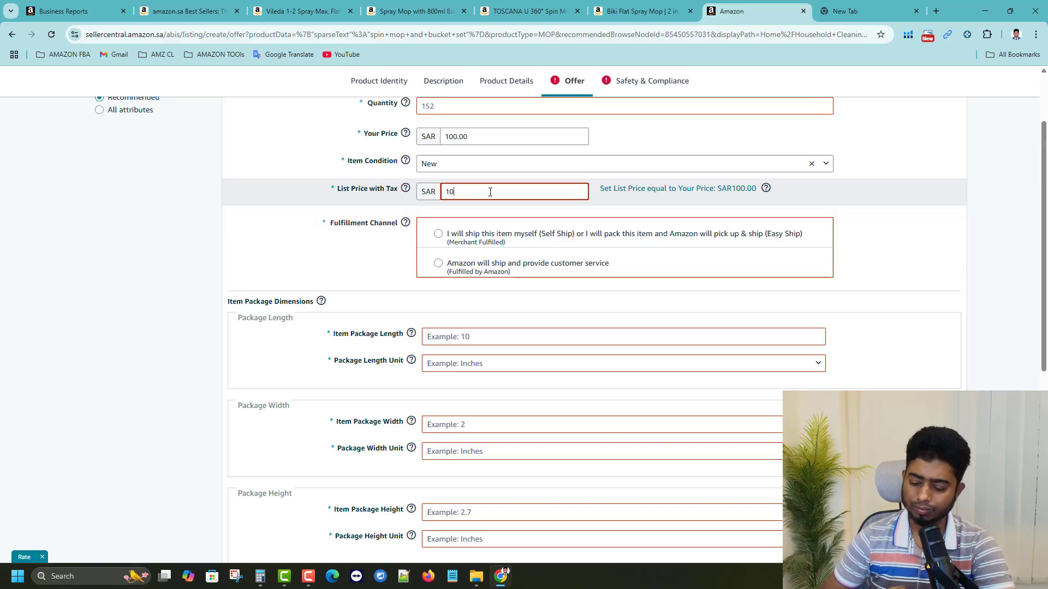
key("BackSpace")
type("10")
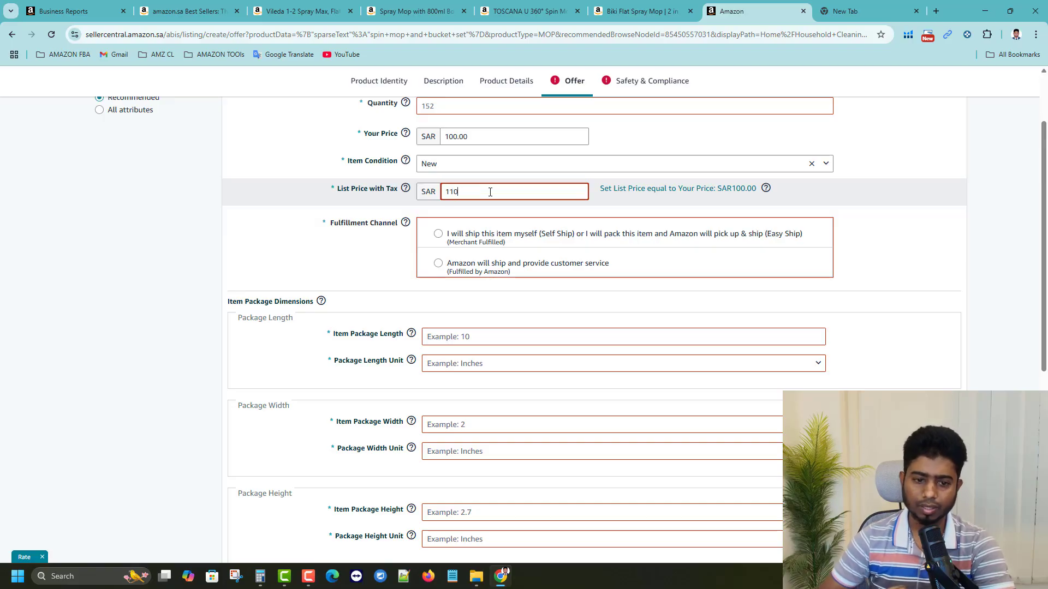
left_click(276, 188)
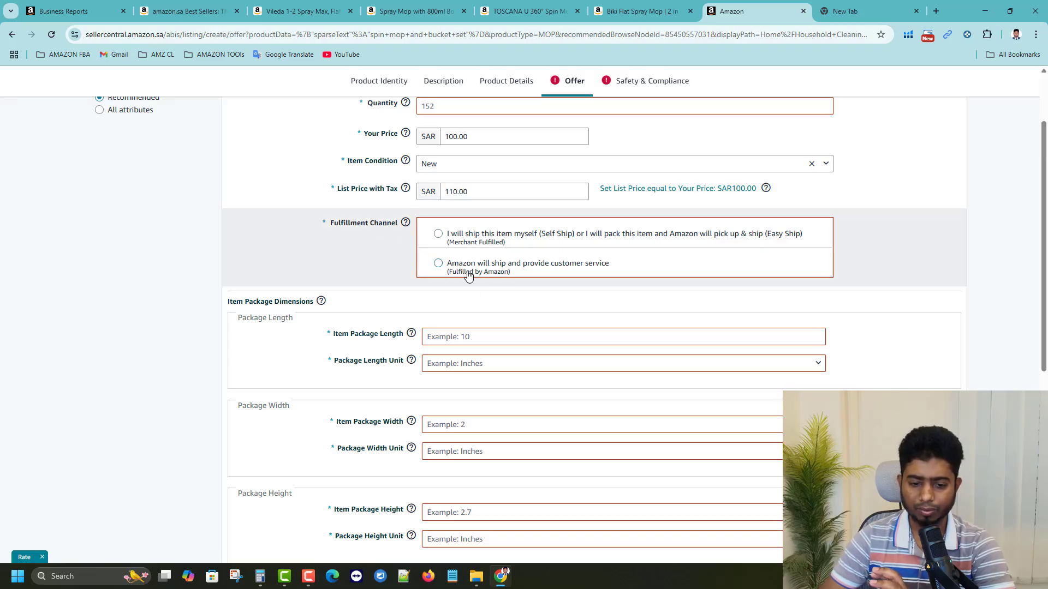
scroll(453, 251, "up", 2)
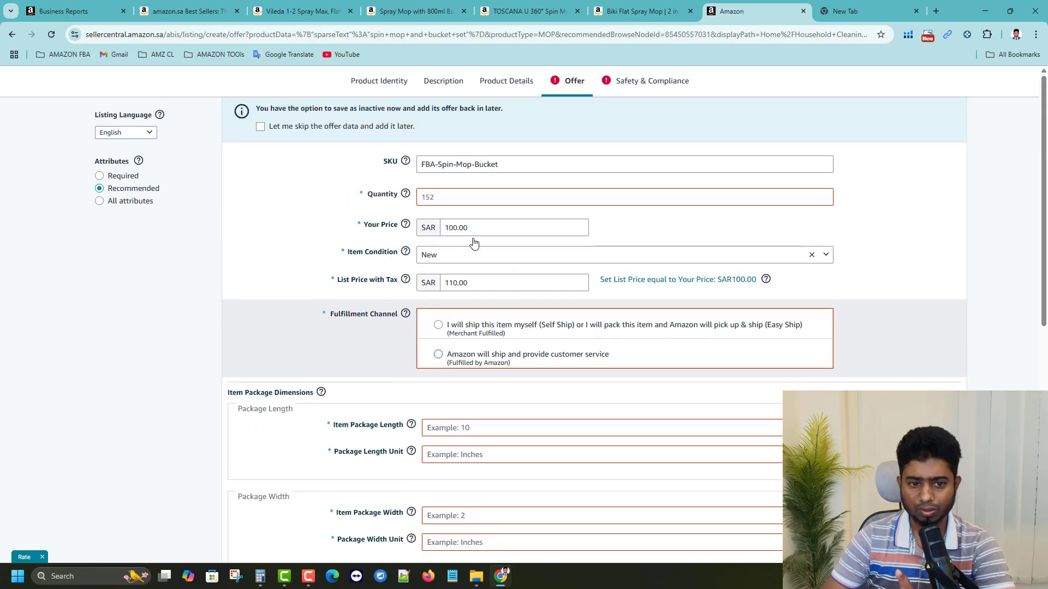
left_click(438, 354)
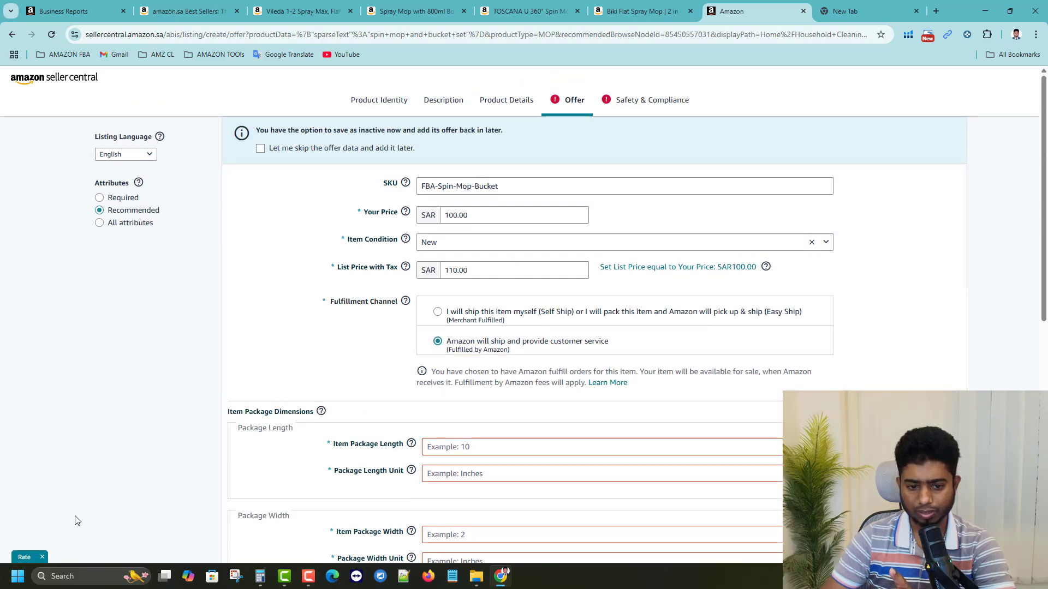
Set the Item Package Length to 21 with Centimeters as its unit.
scroll(188, 484, "down", 5)
scroll(188, 484, "up", 2)
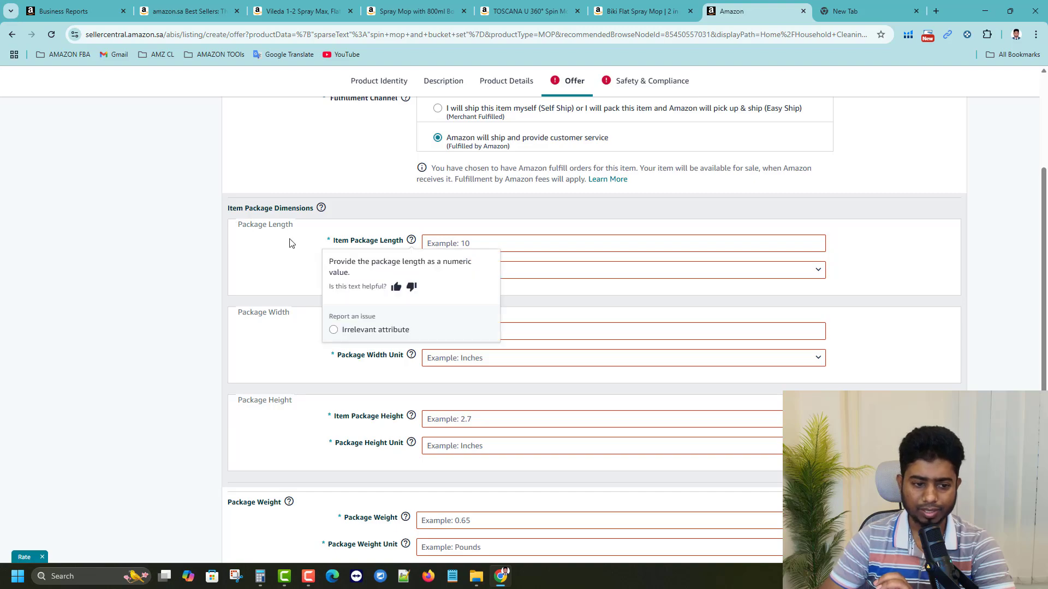
mouse_move(411, 327)
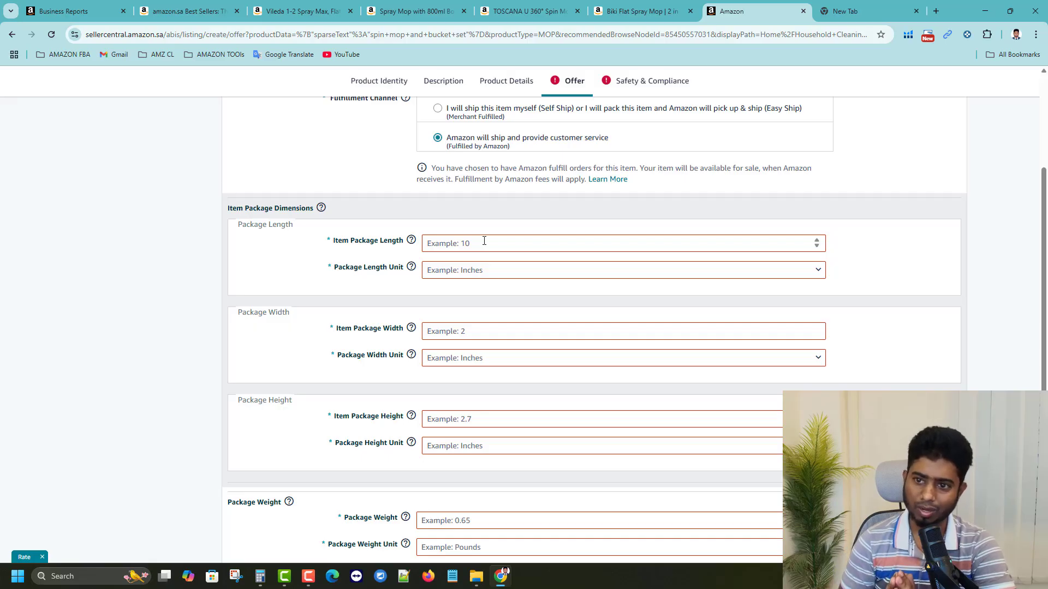
left_click(502, 239)
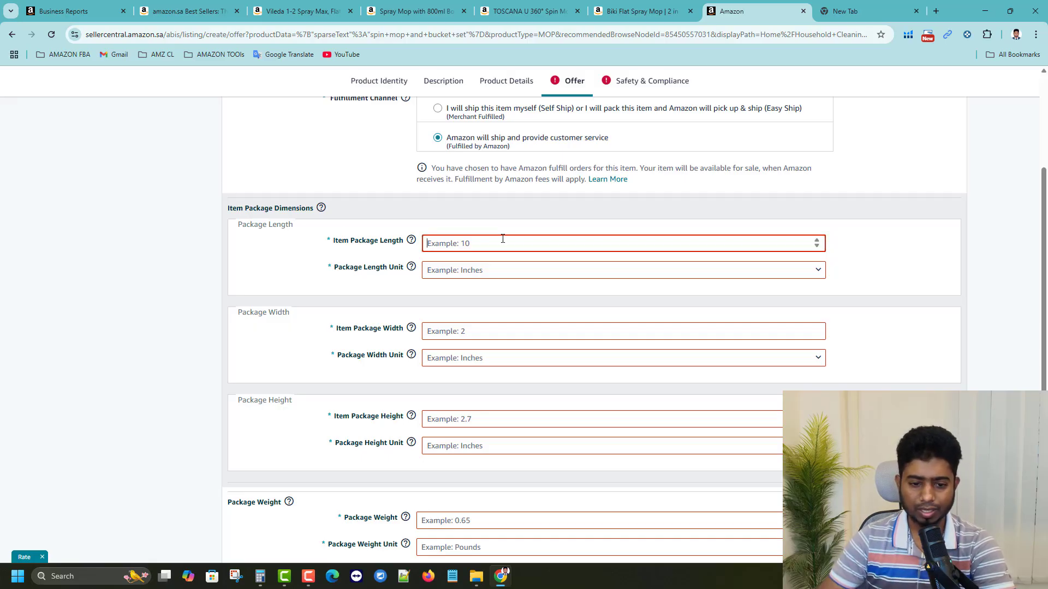
type("21")
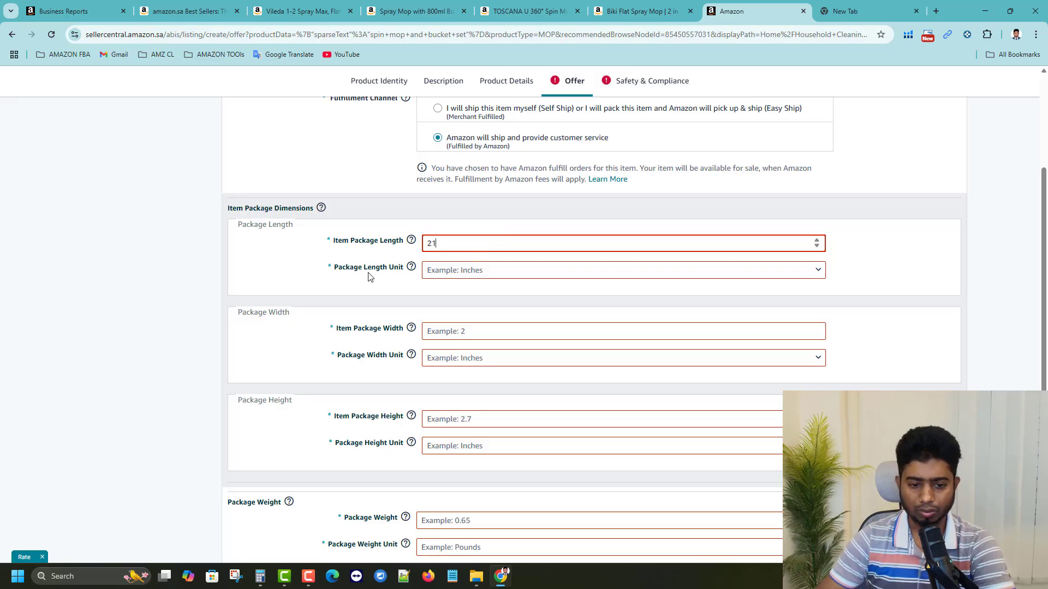
left_click(460, 273)
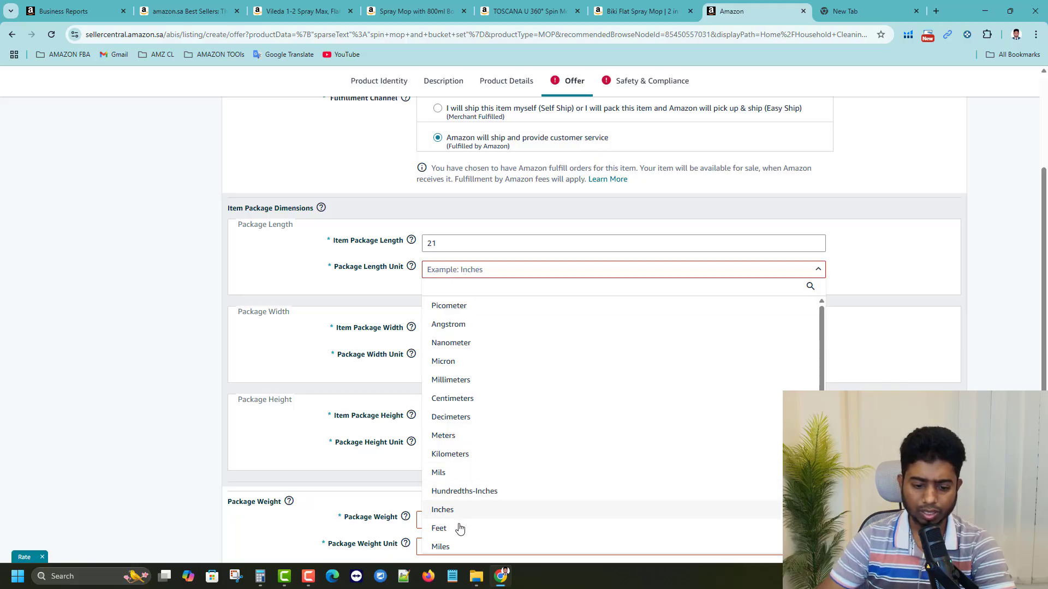
left_click(462, 404)
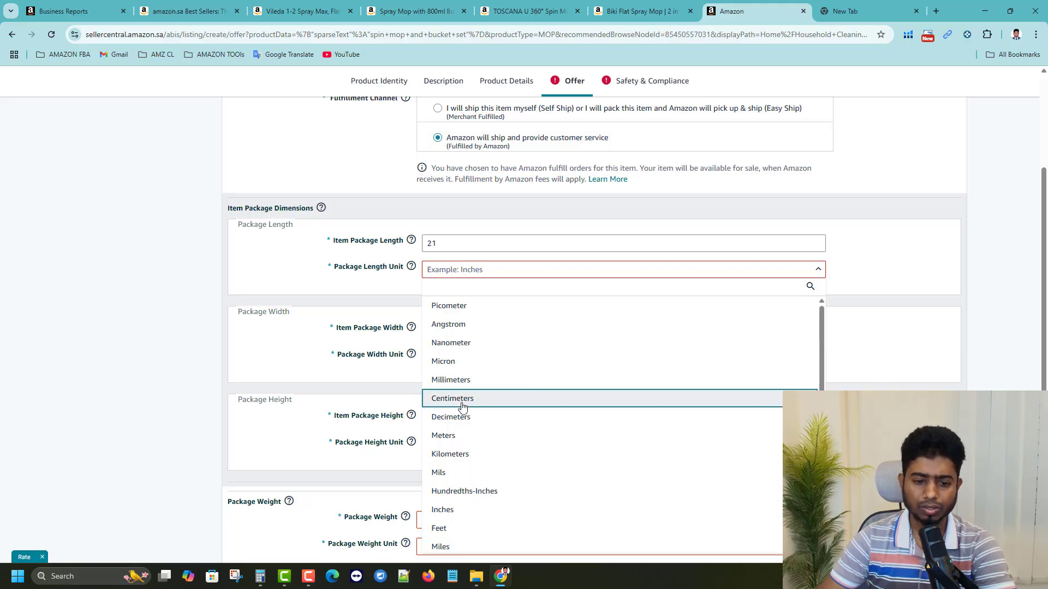
Set the Item Package Width to 10 with Centimeters as its unit.
scroll(281, 339, "down", 2)
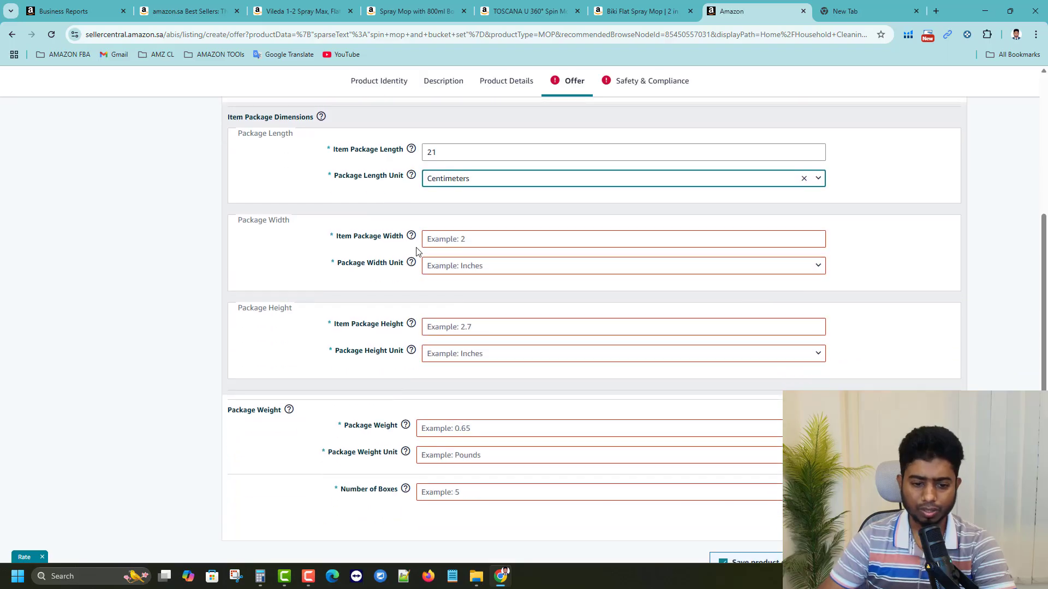
left_click(458, 236)
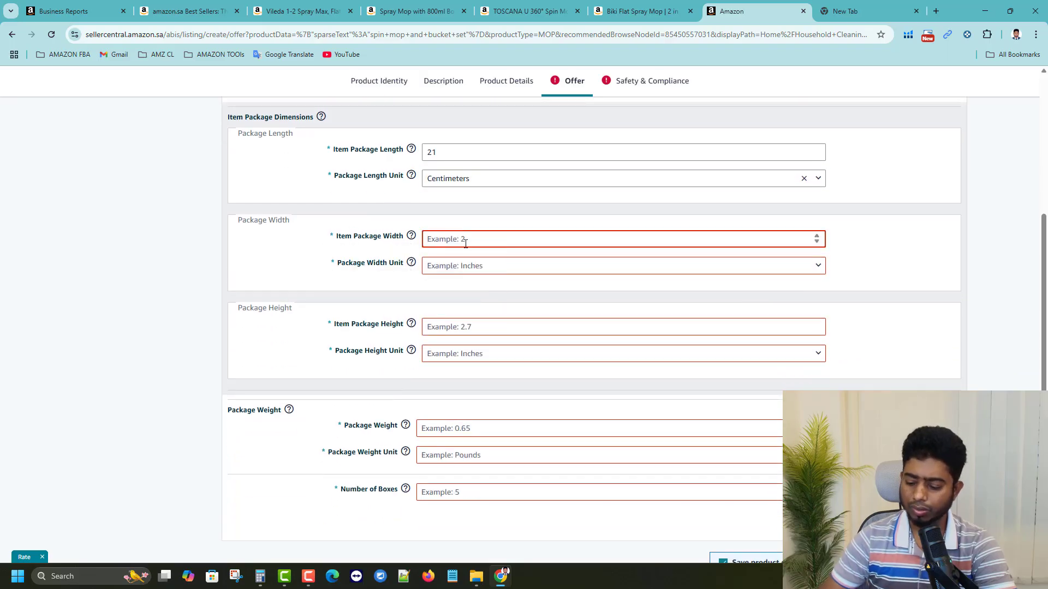
type("10")
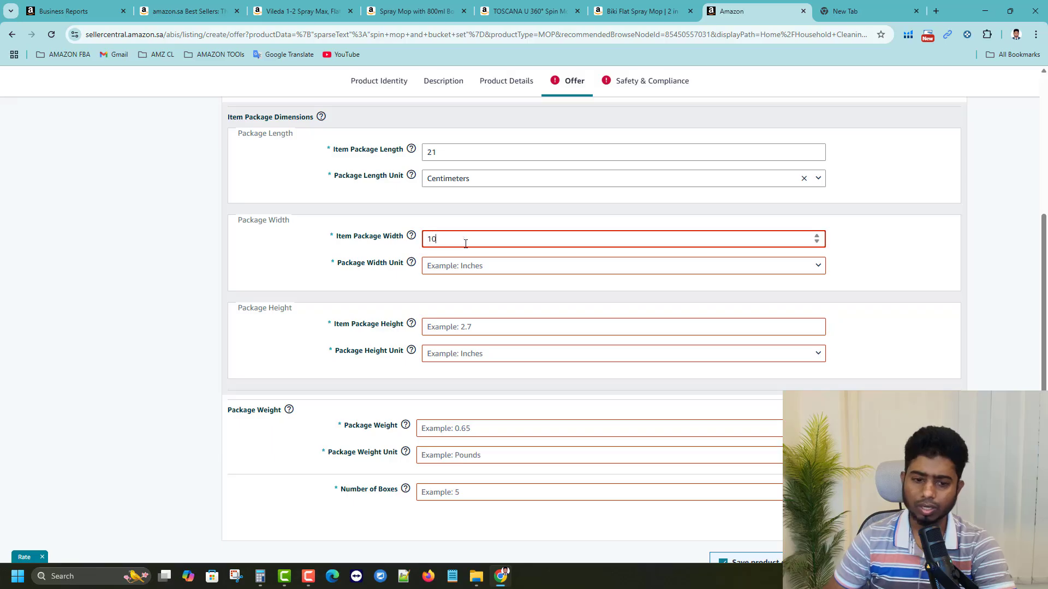
left_click(475, 268)
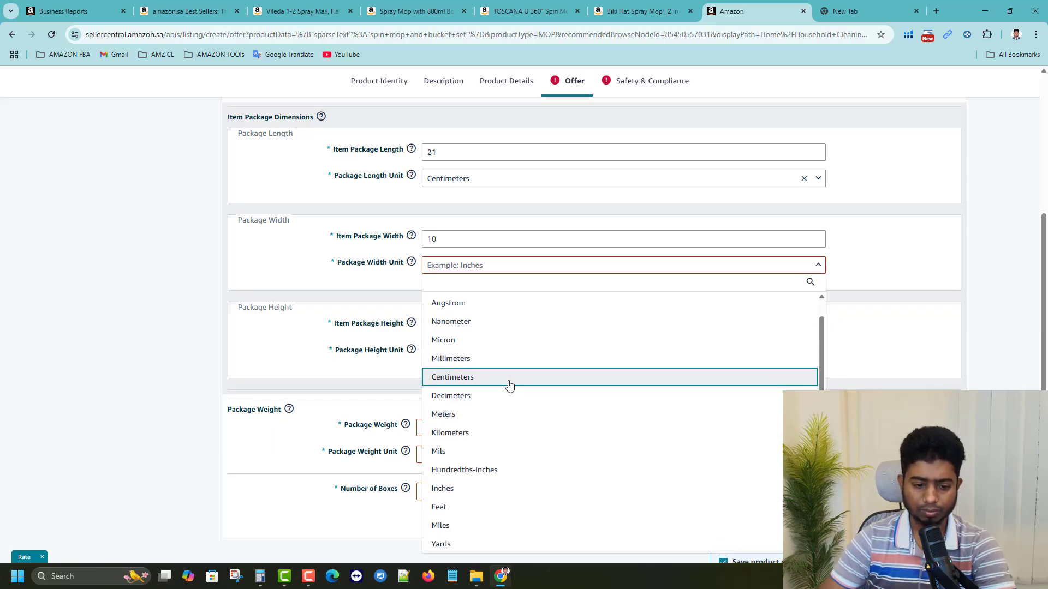
left_click(506, 383)
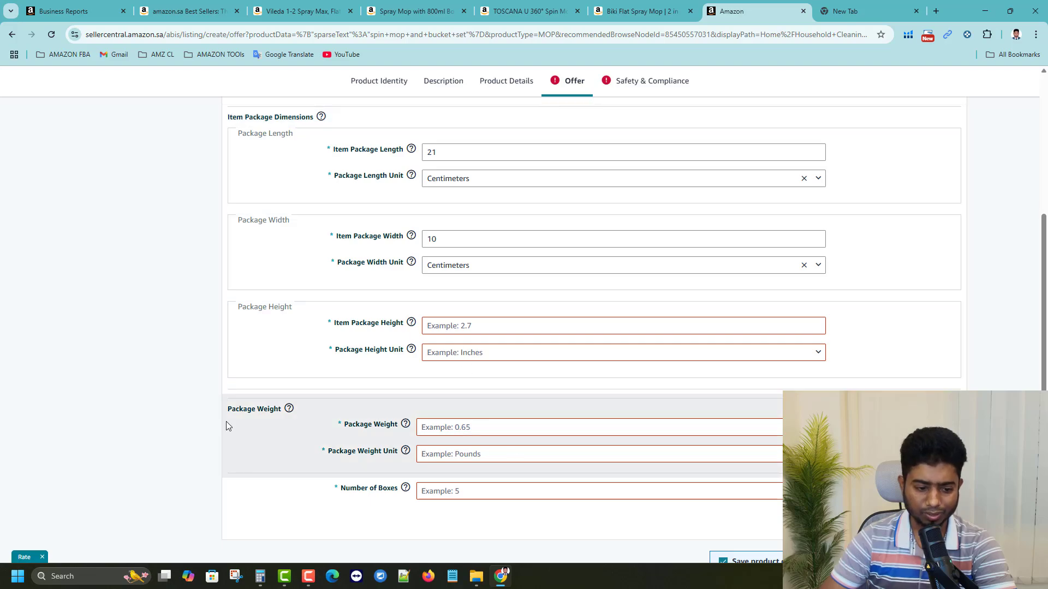
Set the Package Weight to 500 Grams and the Number of Boxes to 1.
left_click(441, 427)
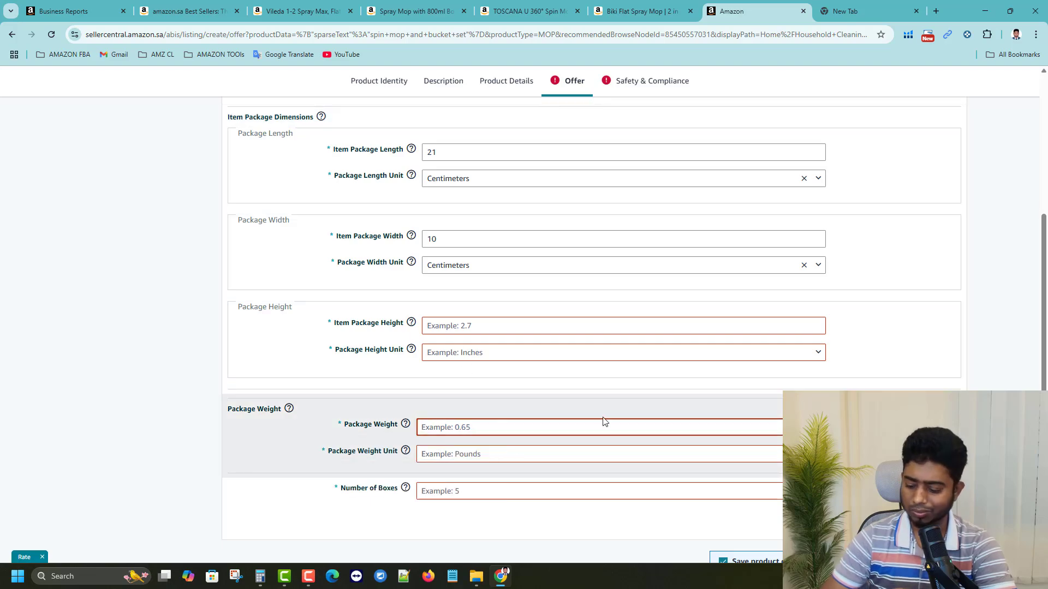
type("5")
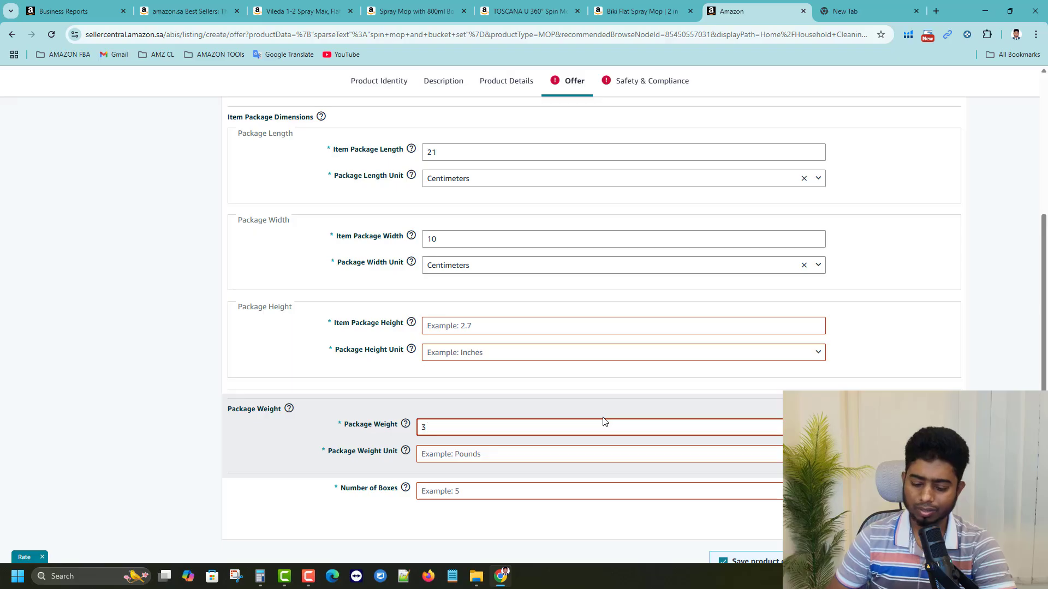
key("BackSpace")
type("500")
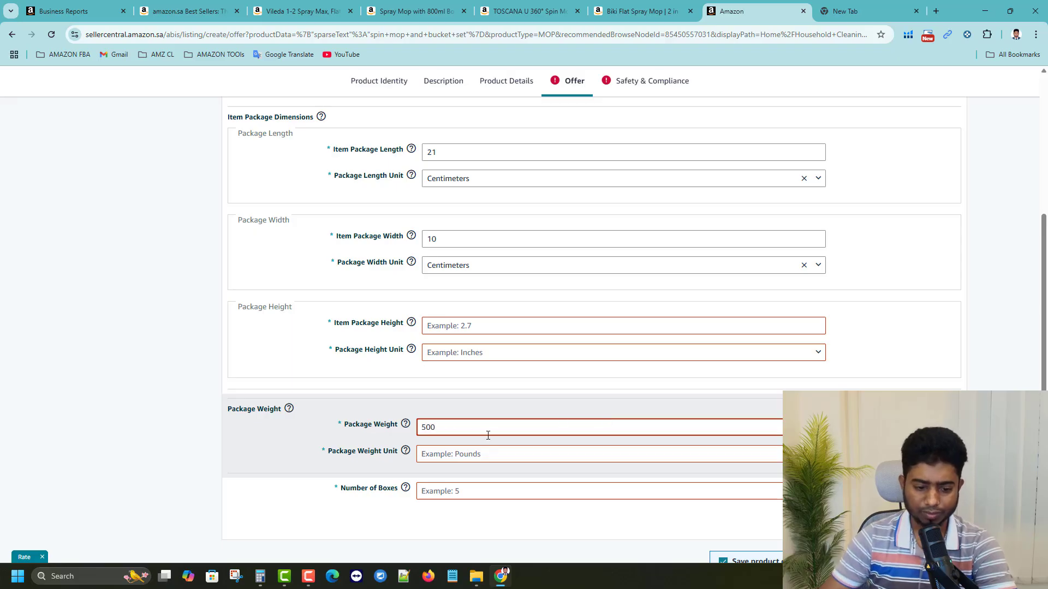
left_click(457, 462)
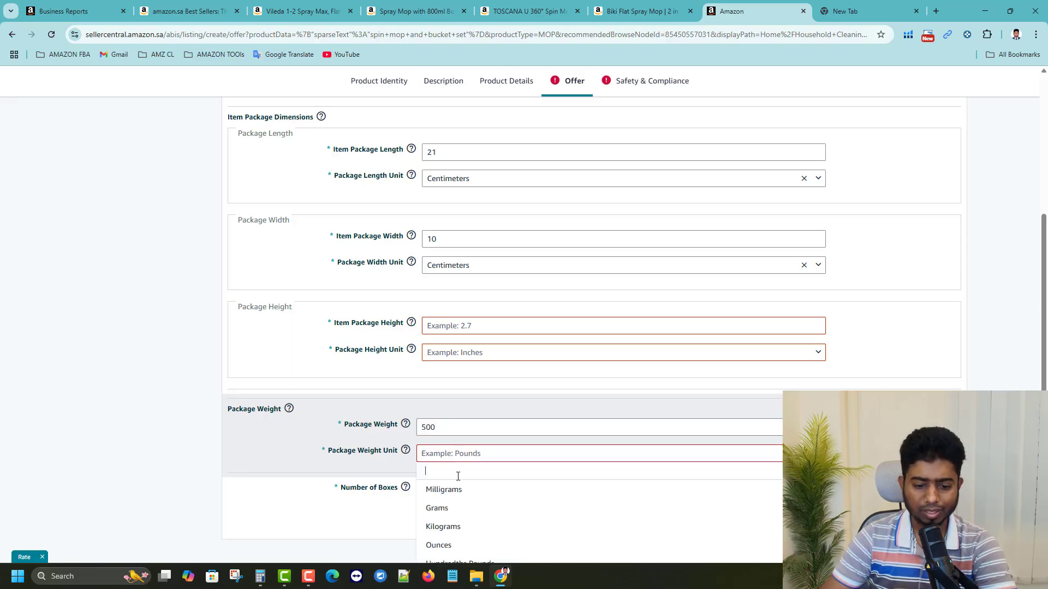
left_click(461, 510)
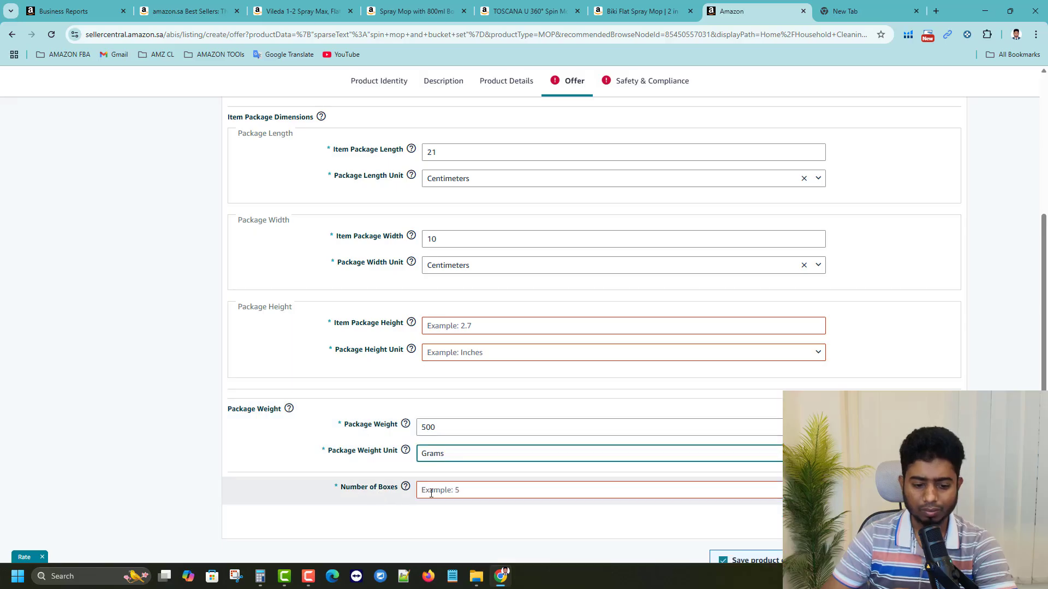
left_click(431, 494)
type("1")
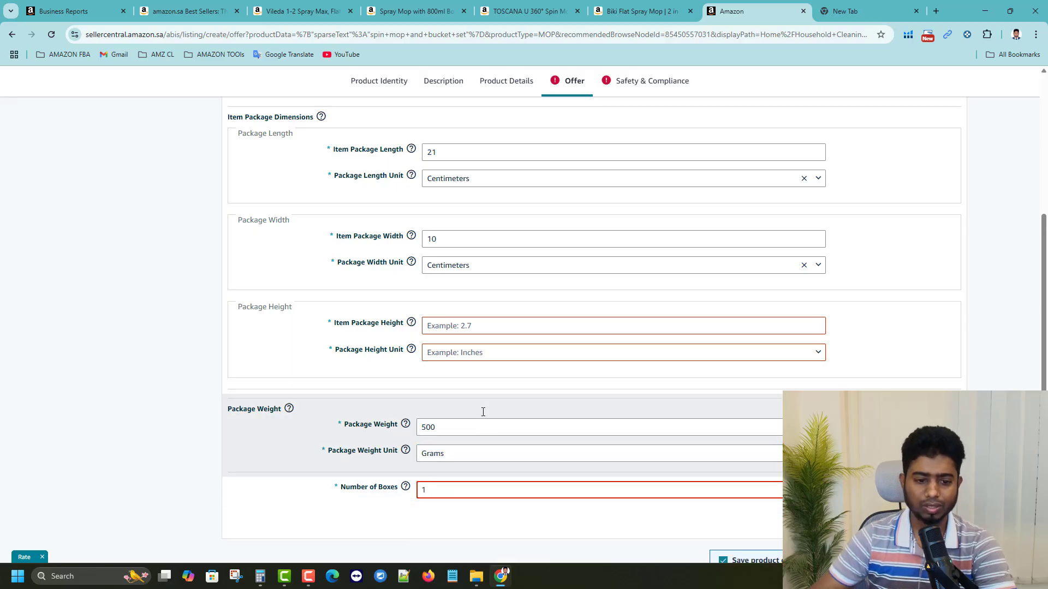
Set the Item Package Height to 8 with Centimeters as its unit.
left_click(450, 324)
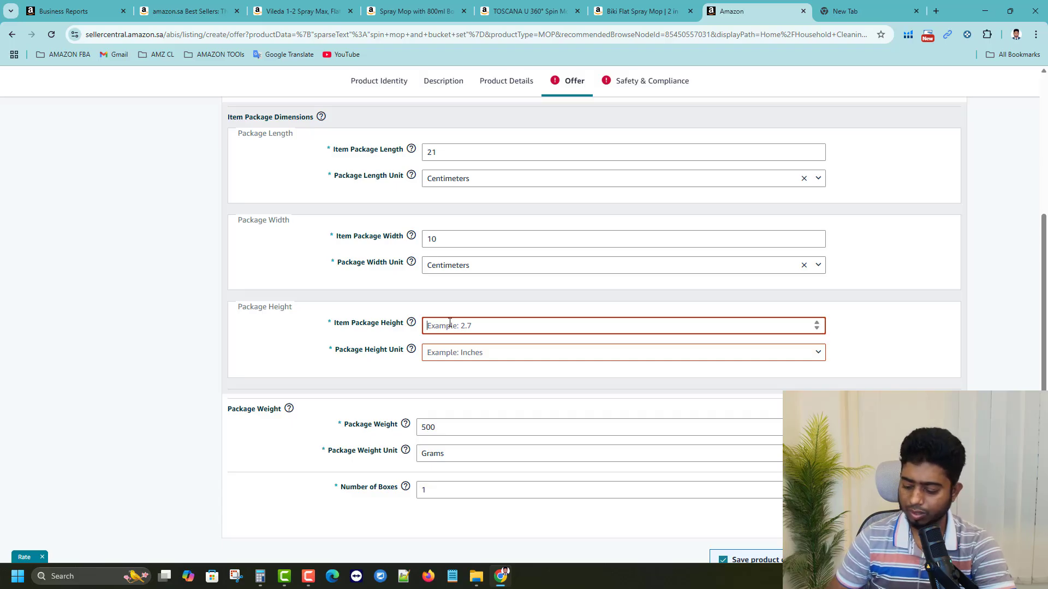
type("8")
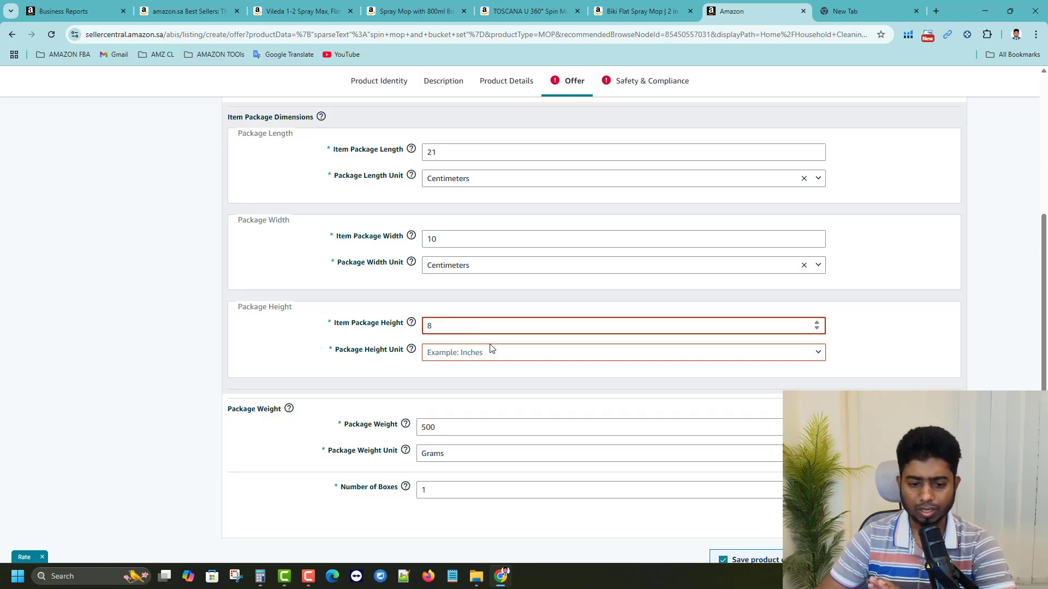
left_click(456, 355)
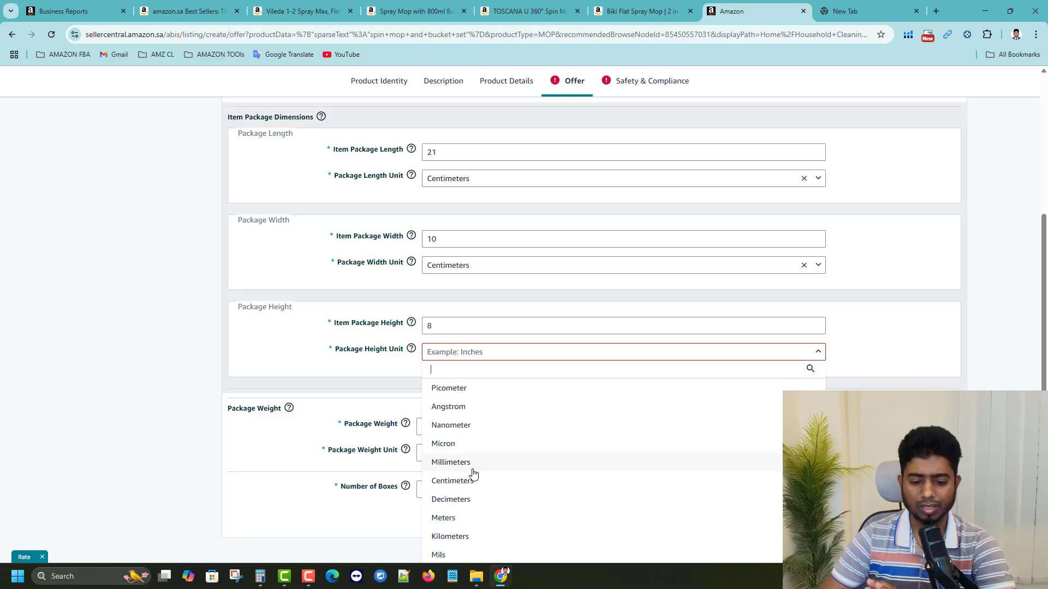
key("Return")
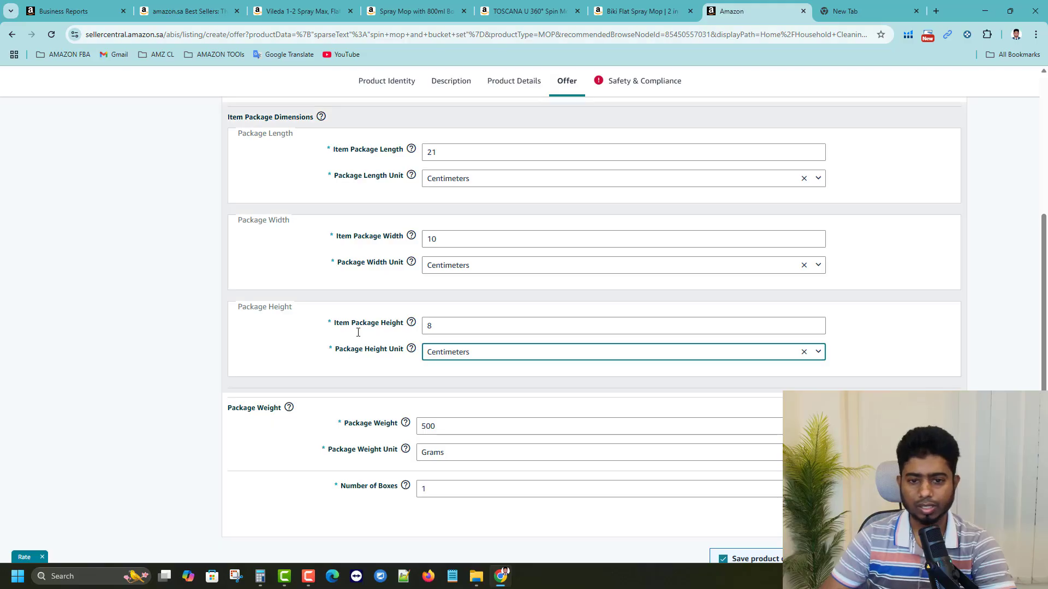
Open the Safety & Compliance section and try to set the Country/Region of Origin to China.
left_click(625, 83)
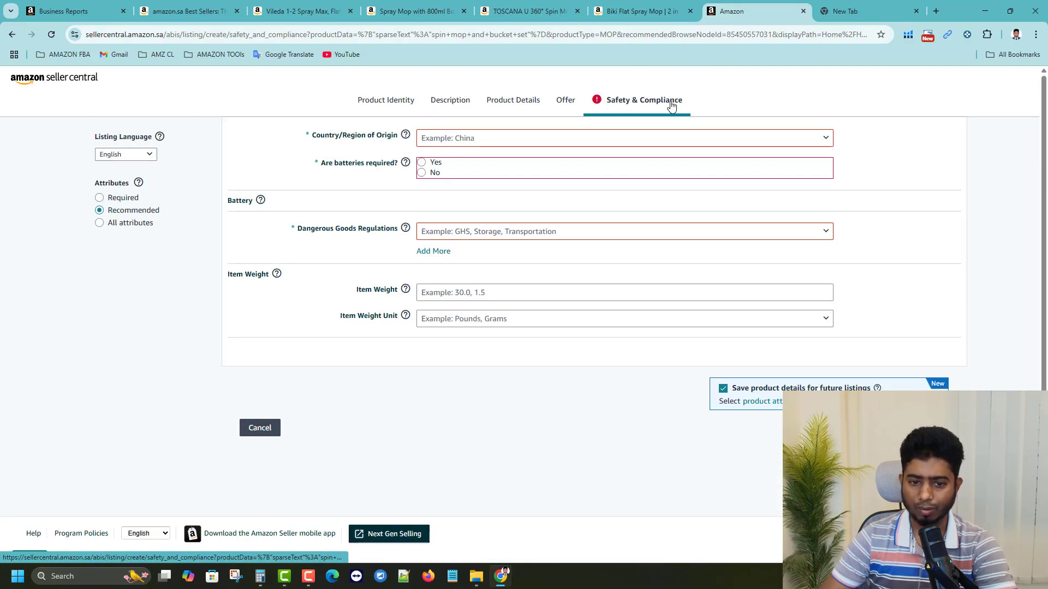
left_click(500, 144)
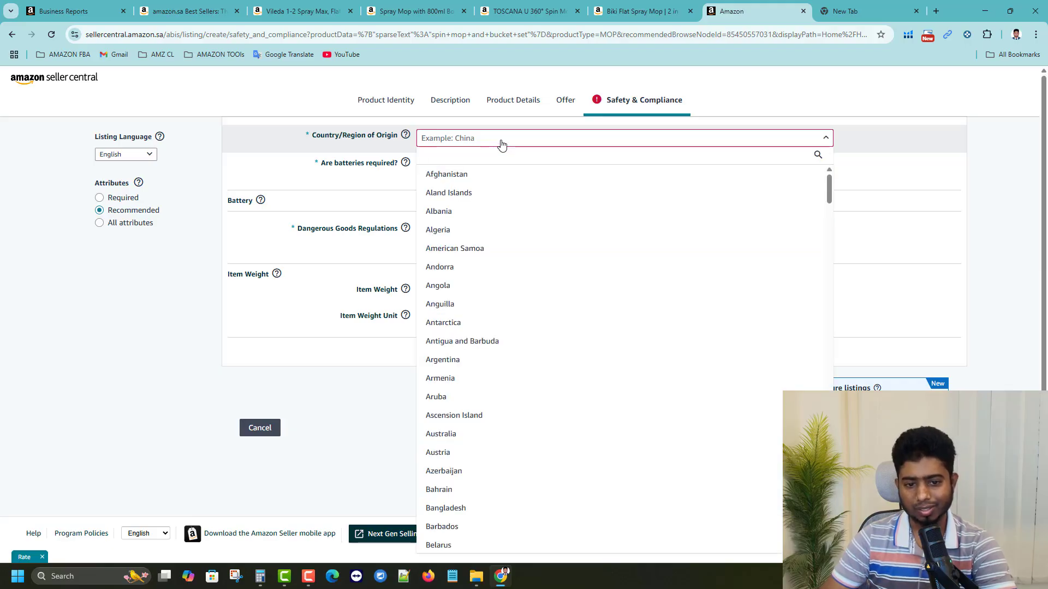
type("ch")
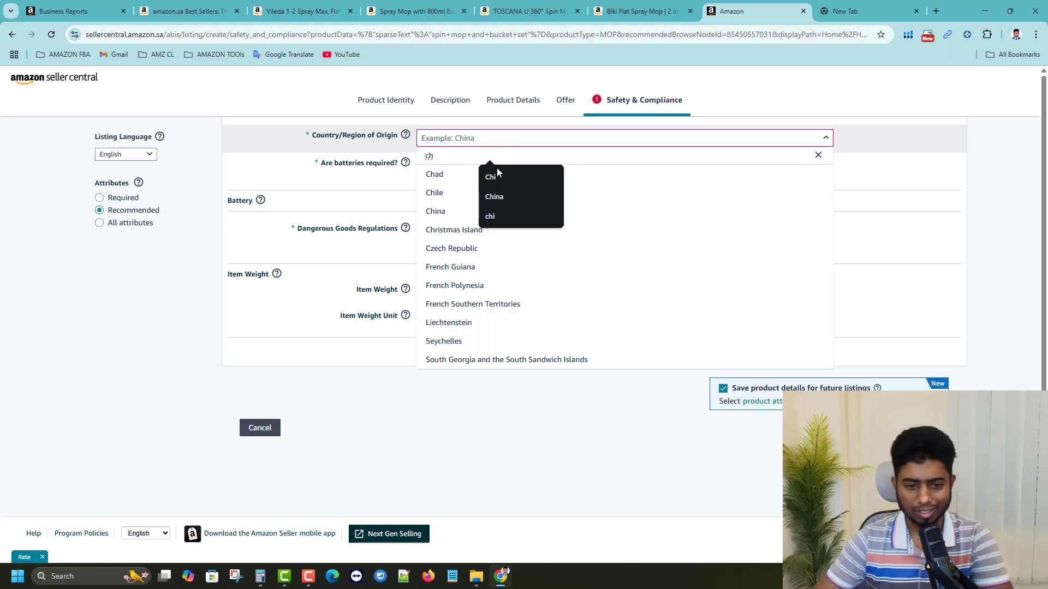
left_click(494, 196)
left_click(278, 162)
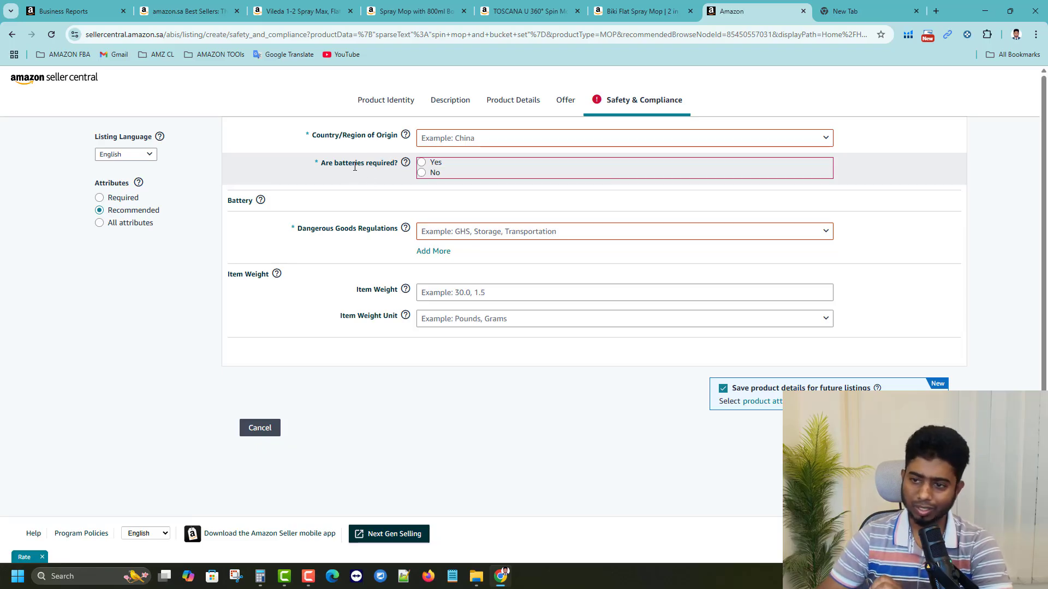
Answer No to whether batteries are required and set Dangerous Goods Regulations to Not Applicable.
left_click(421, 173)
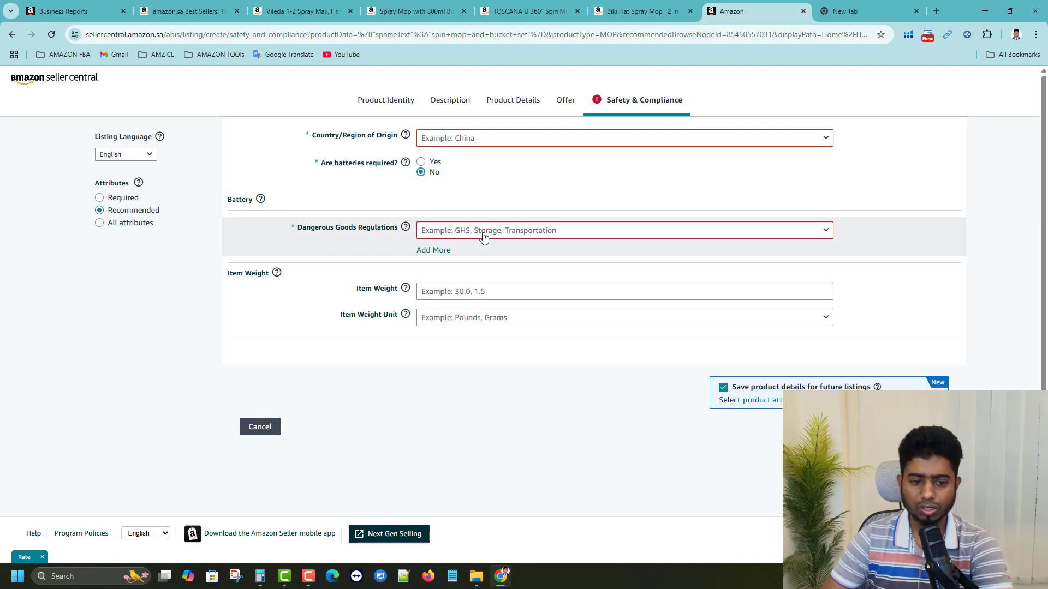
left_click(483, 232)
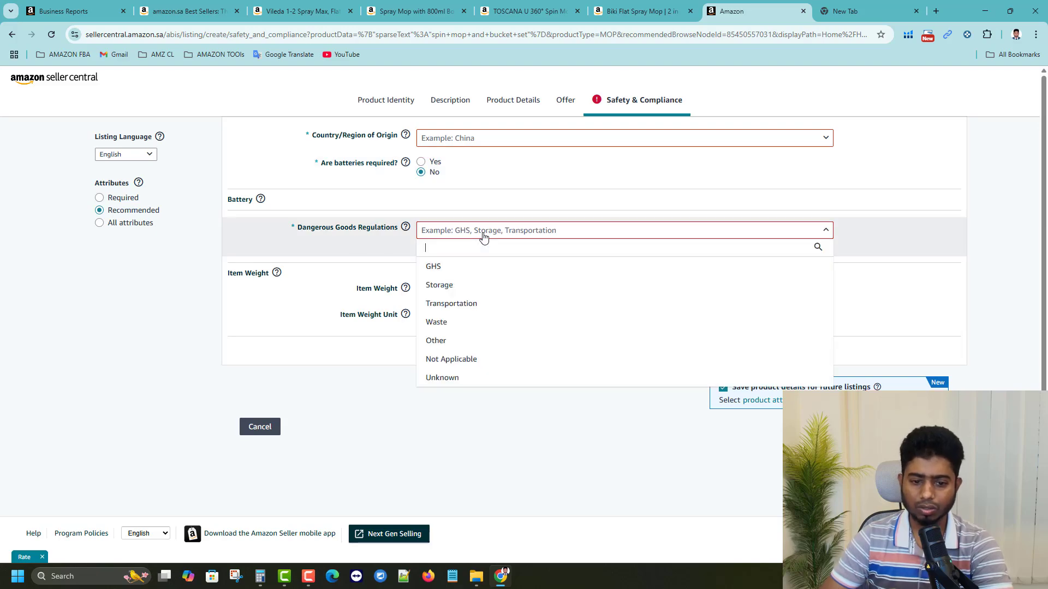
left_click(462, 360)
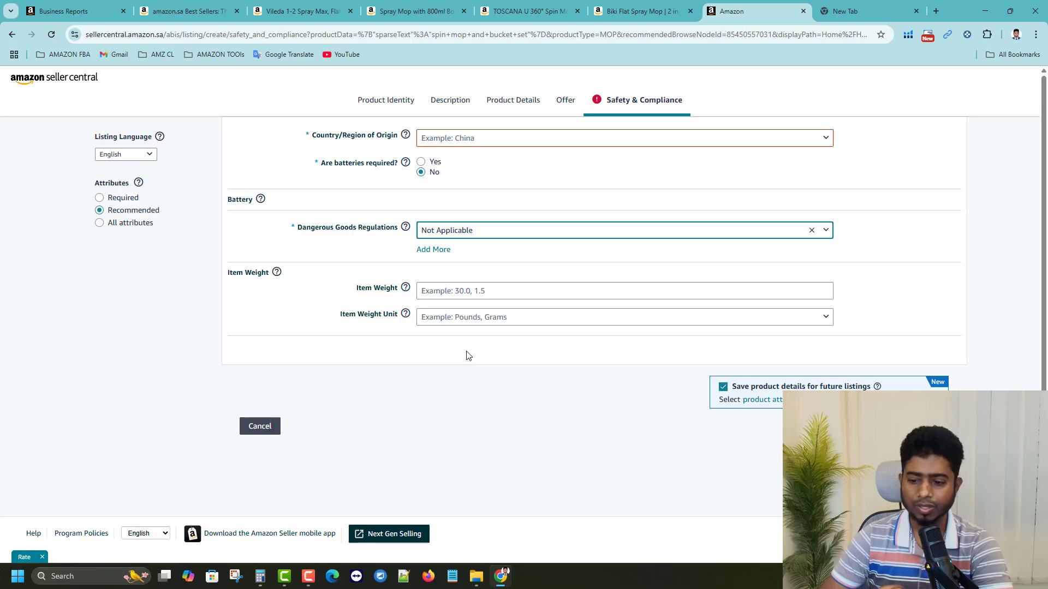
Set the Country/Region of Origin to China.
left_click(465, 146)
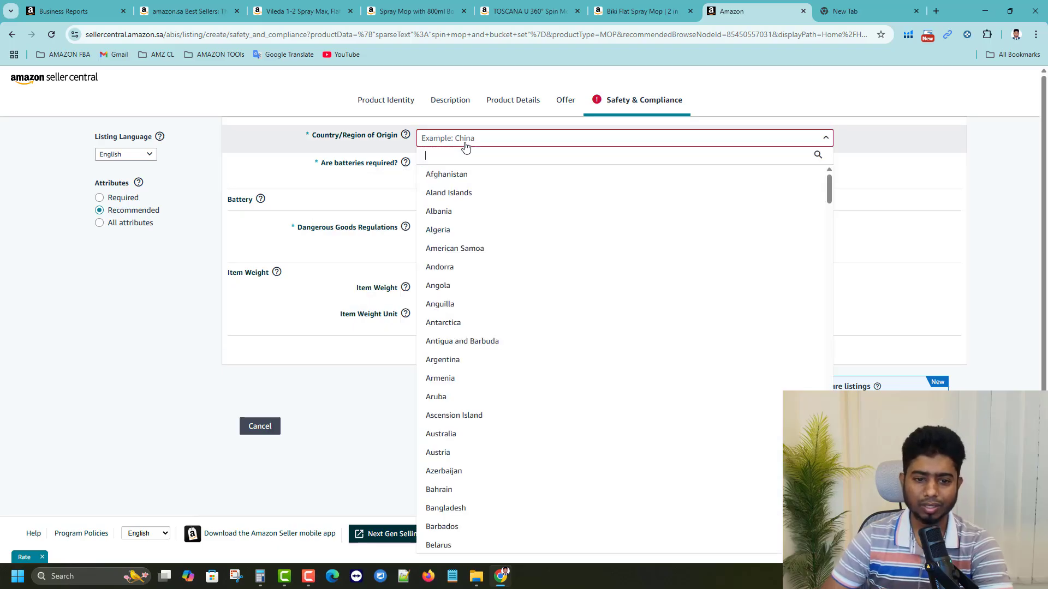
type("china")
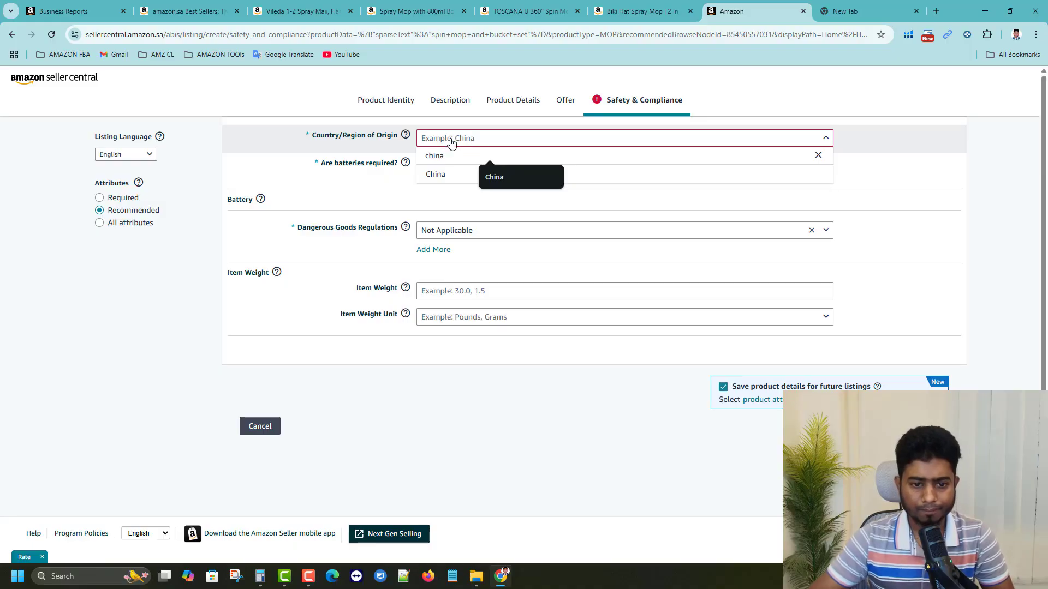
left_click(426, 172)
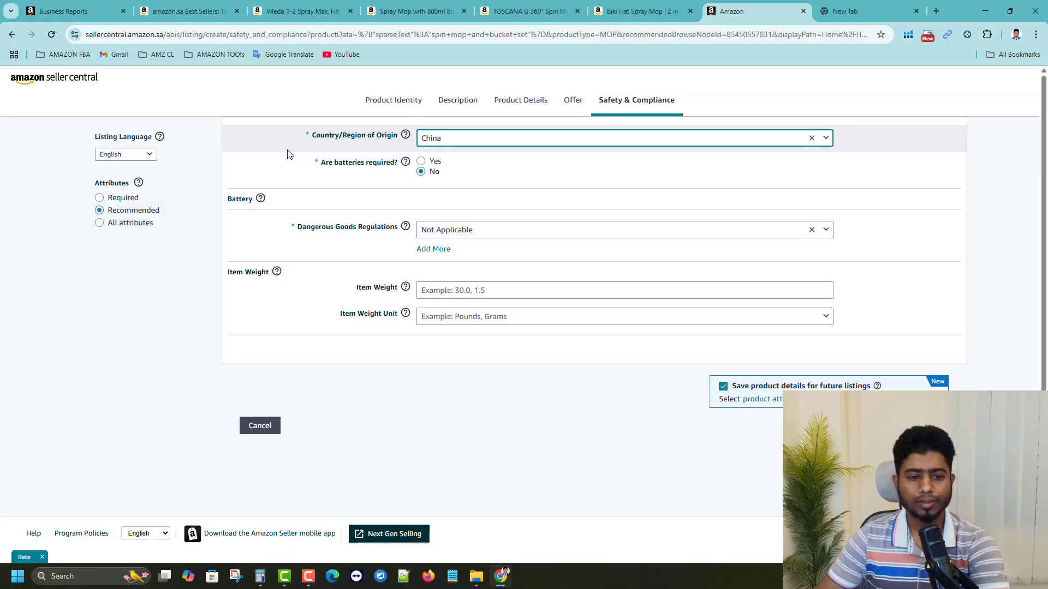
Return to the Product Identity section to check its flagged fields.
left_click(326, 161)
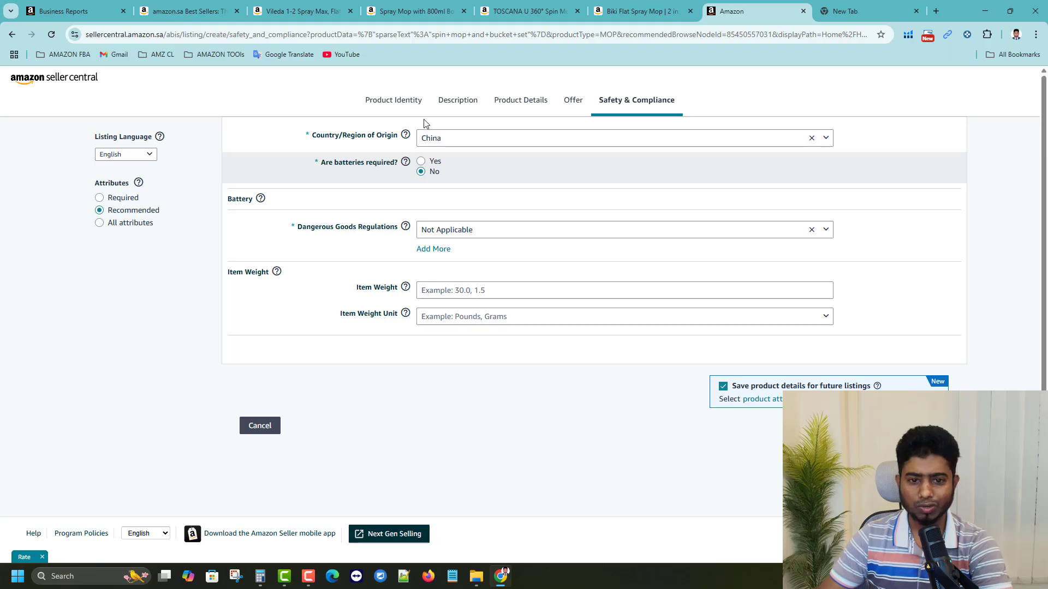
left_click(427, 124)
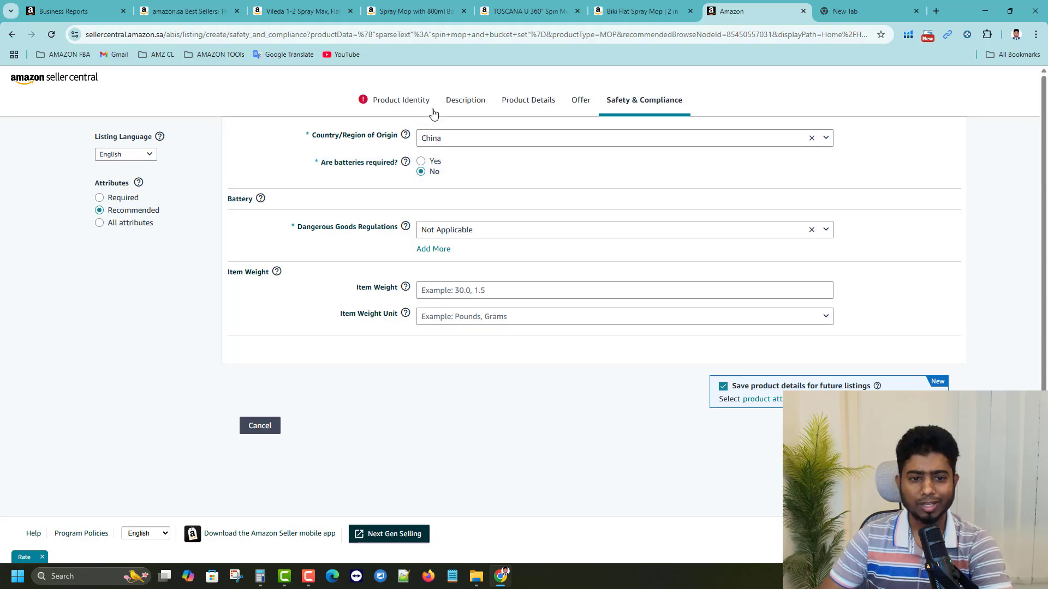
left_click(411, 102)
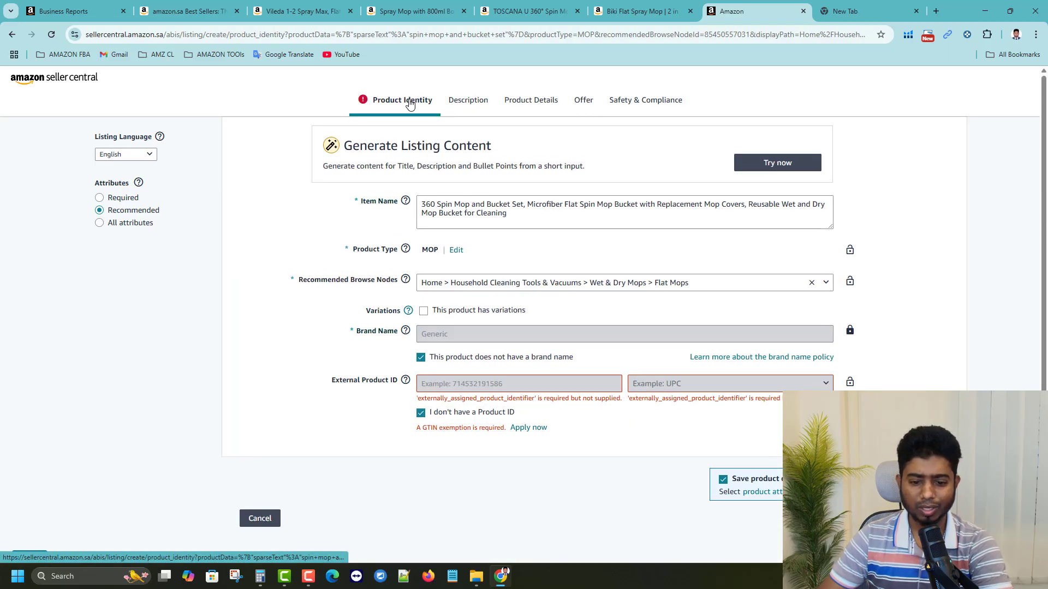